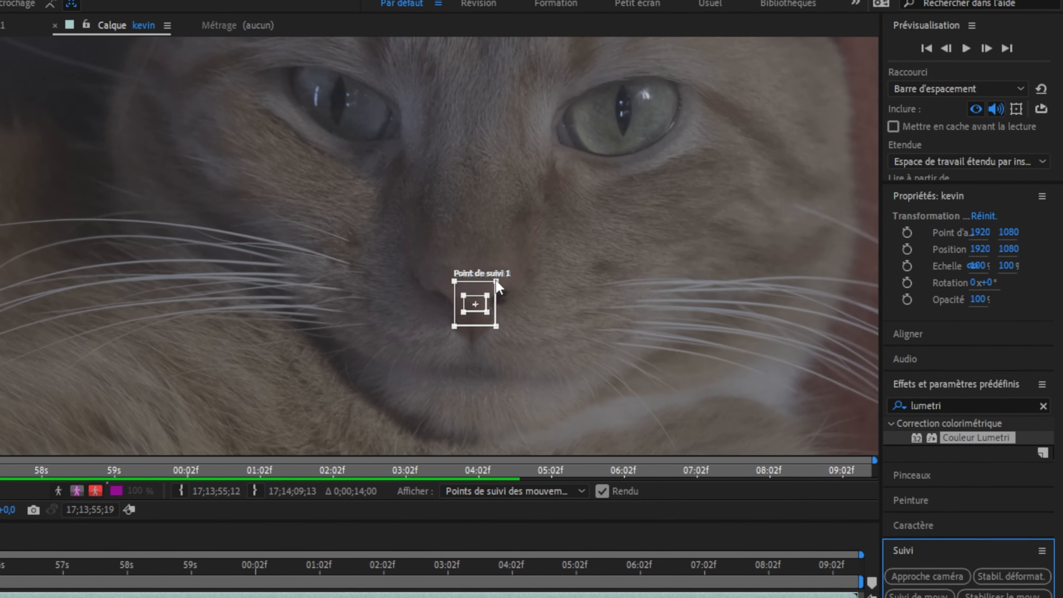
- Enlarge the search region of Point de suivi 1 around the cat's nose and analyze the motion forward
{"action": "left_click_drag", "start_coordinate": [498, 287], "coordinate": [520, 275]}
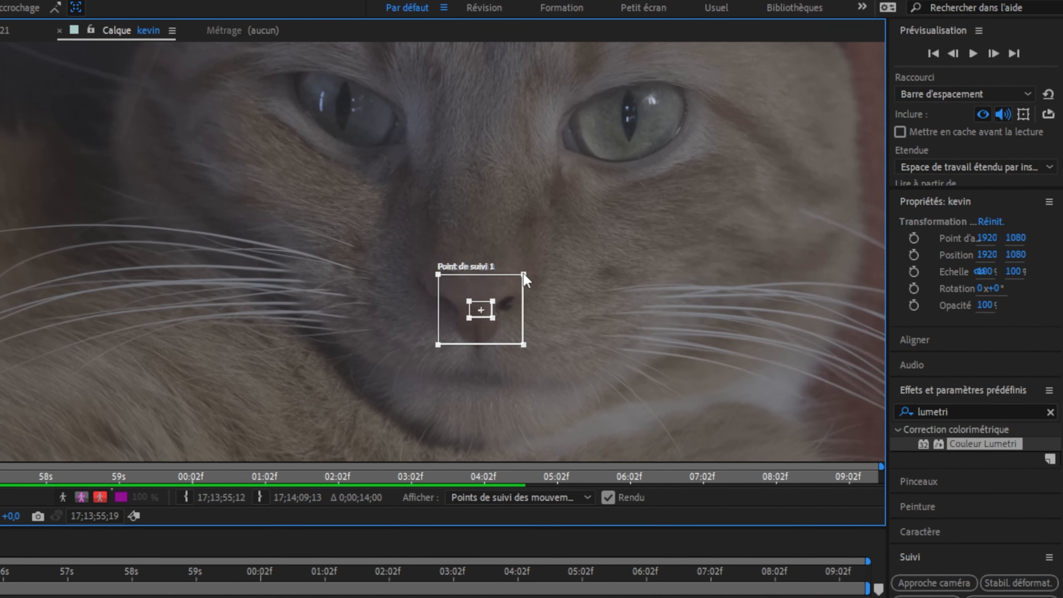
{"action": "left_click", "coordinate": [1020, 553]}
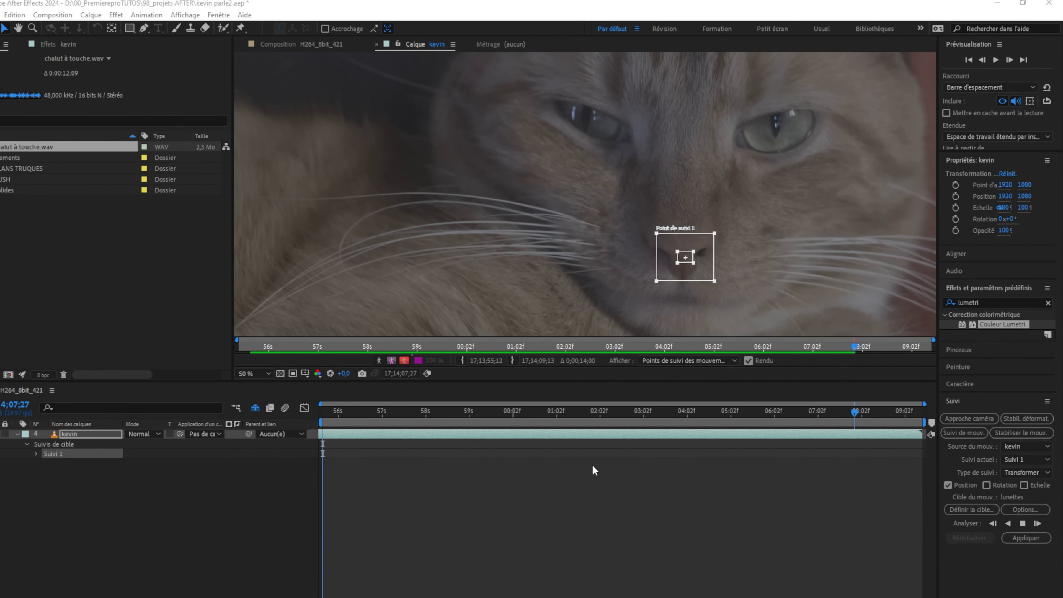
- Create a null object and name it track
{"action": "right_click", "coordinate": [208, 495]}
{"action": "mouse_move", "coordinate": [266, 361]}
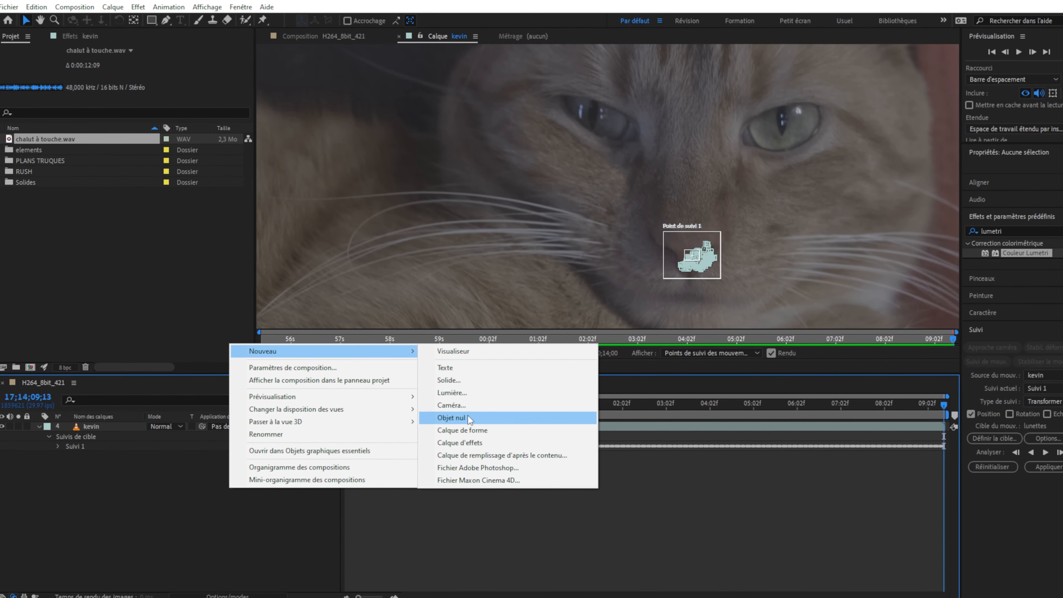
{"action": "left_click", "coordinate": [469, 416]}
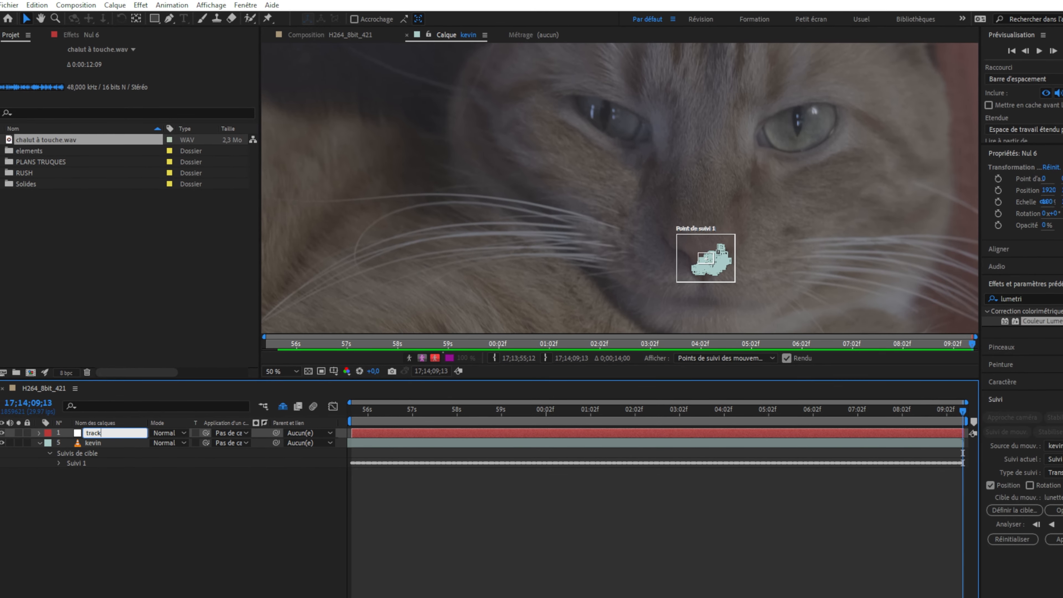
- Set the track null as the motion target, apply the tracking data, and return the playhead to 17;13;55;19
{"action": "left_click", "coordinate": [1014, 506]}
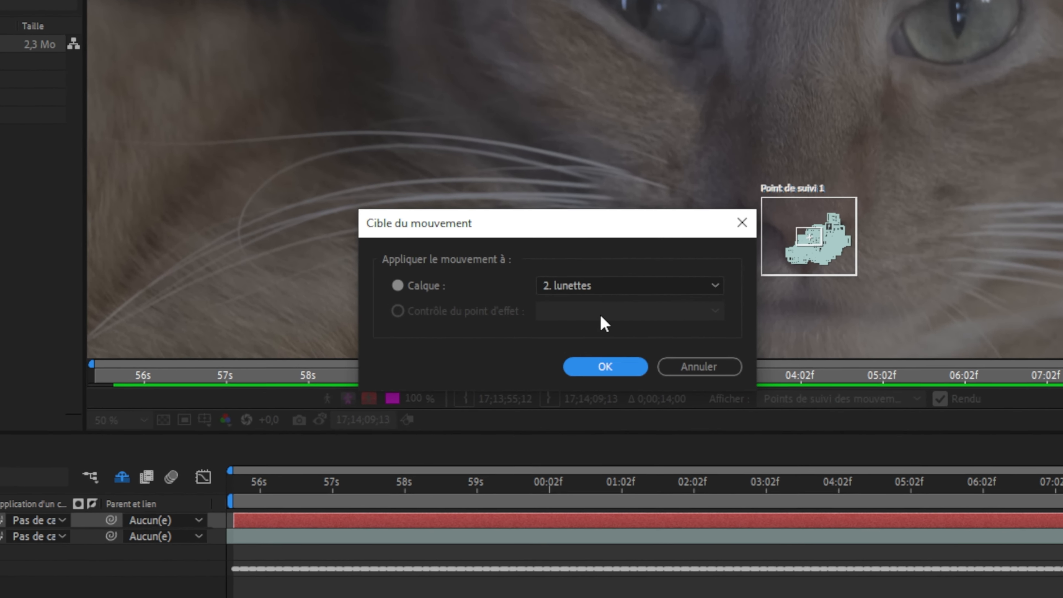
{"action": "left_click", "coordinate": [549, 291]}
{"action": "left_click", "coordinate": [561, 300]}
{"action": "left_click", "coordinate": [607, 363]}
{"action": "left_click_drag", "start_coordinate": [284, 439], "coordinate": [239, 440]}
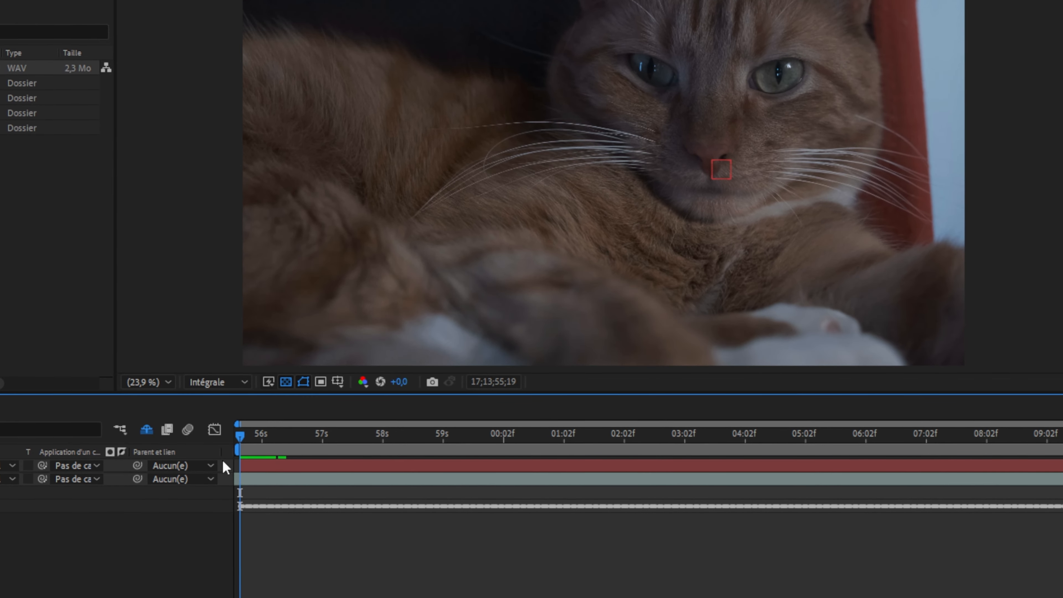
- Duplicate the track null layer
{"action": "left_click", "coordinate": [66, 464]}
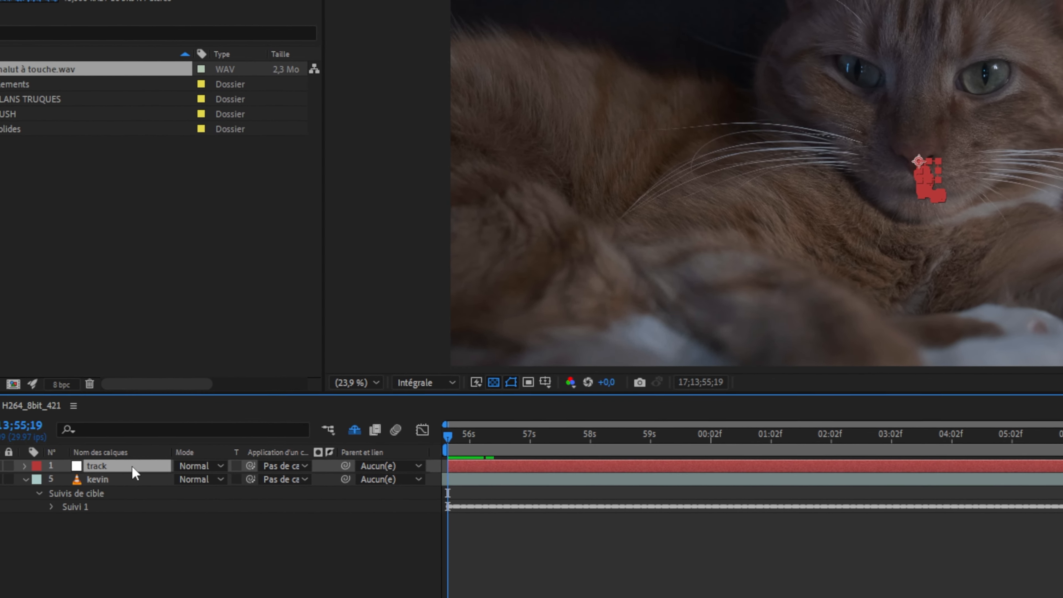
{"action": "key", "text": "ctrl+d"}
- Display the rulers and place a horizontal guide across the composition at the cat's mouth level
{"action": "left_click", "coordinate": [96, 494]}
{"action": "key", "text": "ctrl+r"}
{"action": "left_click_drag", "start_coordinate": [577, 93], "coordinate": [576, 302]}
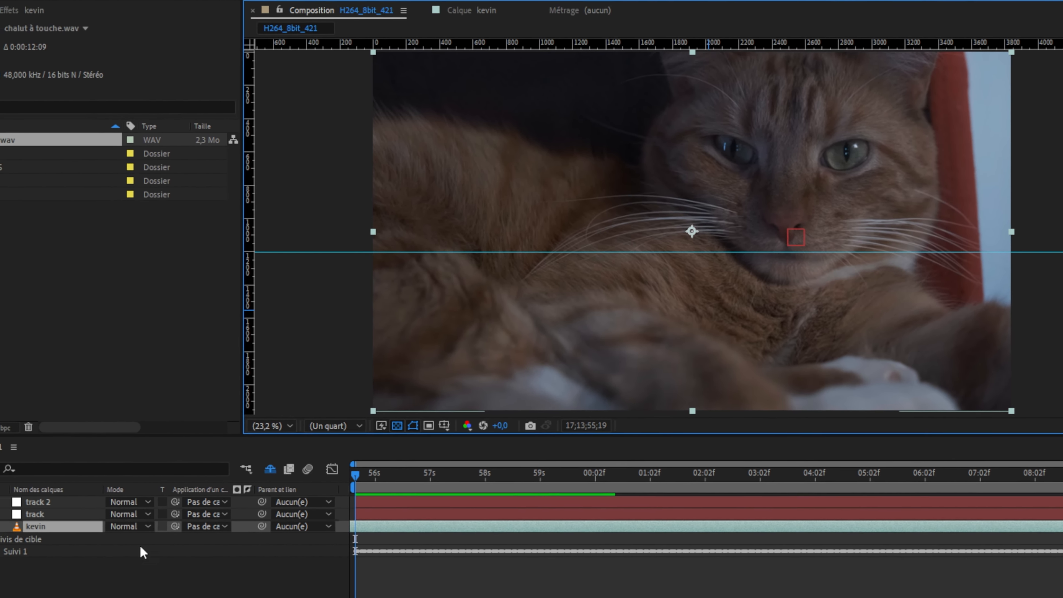
- Parent both track nulls to the kevin layer
{"action": "left_click", "coordinate": [15, 554]}
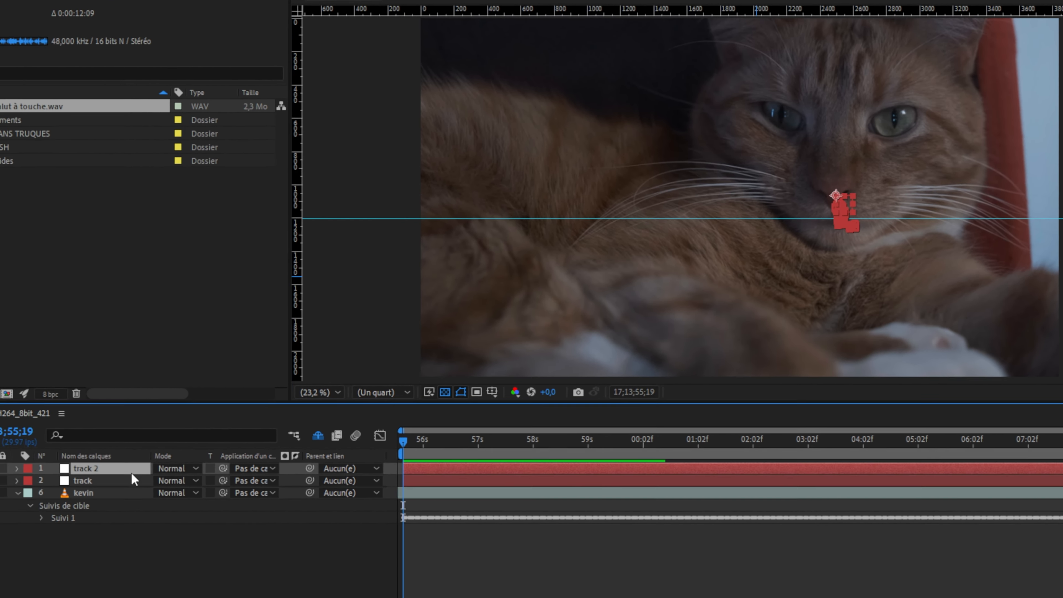
{"action": "left_click", "coordinate": [128, 482], "text": "shift"}
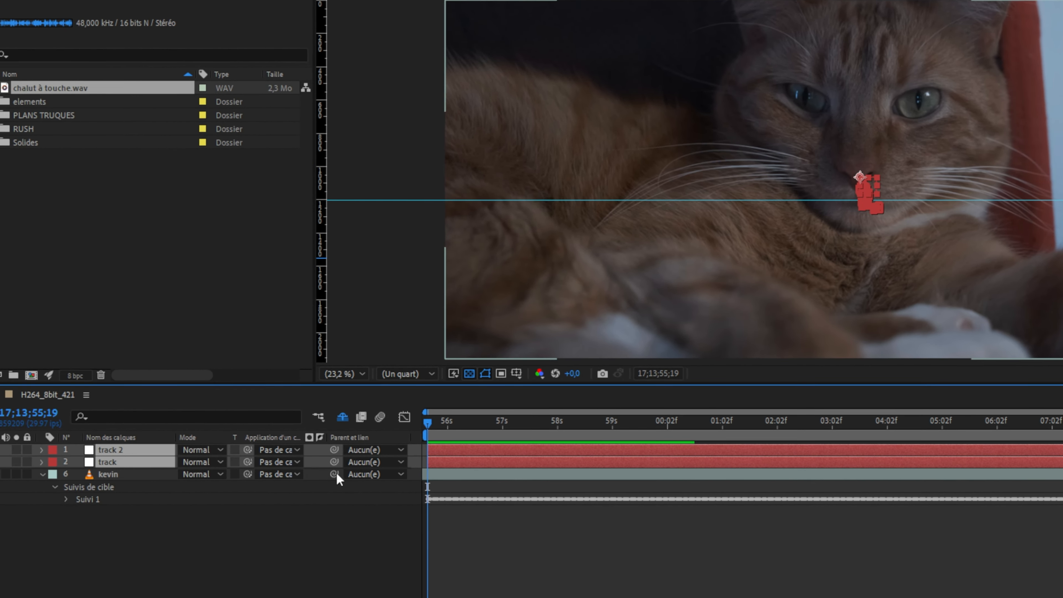
{"action": "left_click_drag", "start_coordinate": [334, 462], "coordinate": [109, 475]}
- Rotate the kevin layer to -5° to level the mouth against the guide, and hide the rulers and guide
{"action": "scroll", "coordinate": [777, 259], "scroll_direction": "up", "scroll_amount": 3}
{"action": "left_click", "coordinate": [135, 475]}
{"action": "key", "text": "r"}
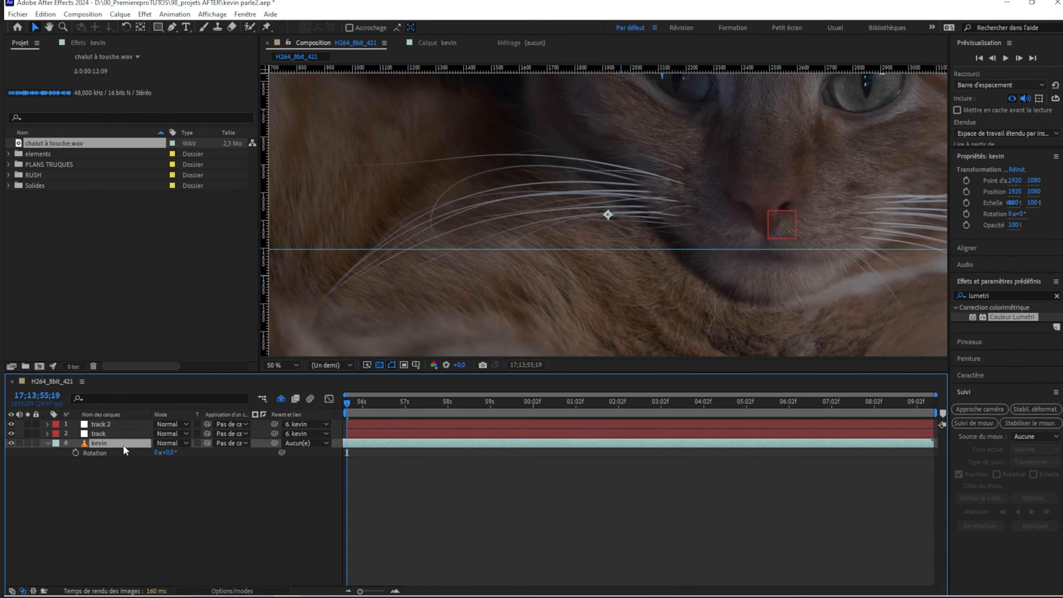
{"action": "left_click_drag", "start_coordinate": [169, 453], "coordinate": [167, 453]}
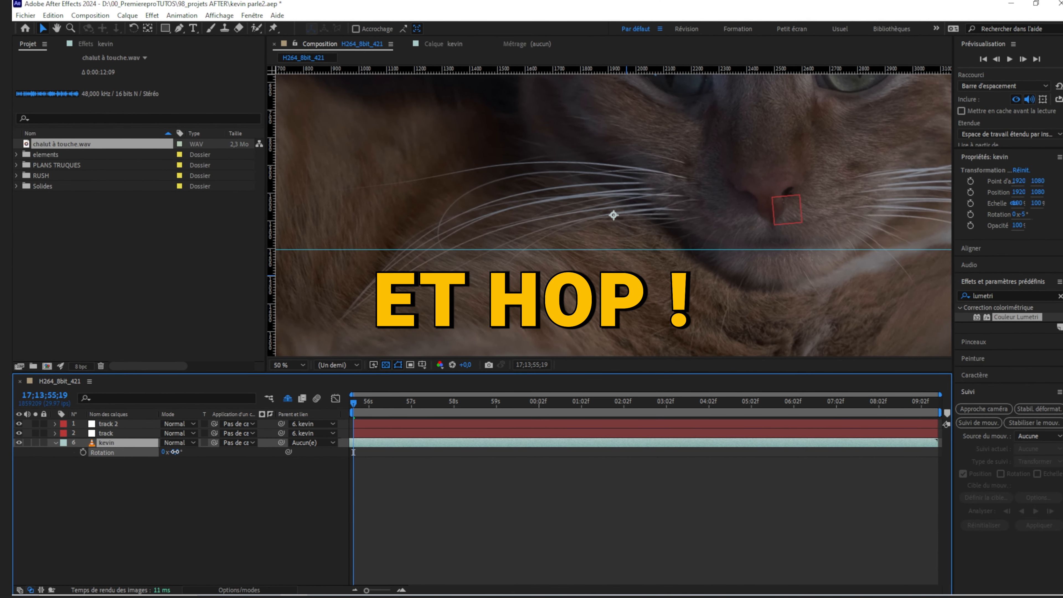
{"action": "scroll", "coordinate": [570, 290], "scroll_direction": "down", "scroll_amount": 1}
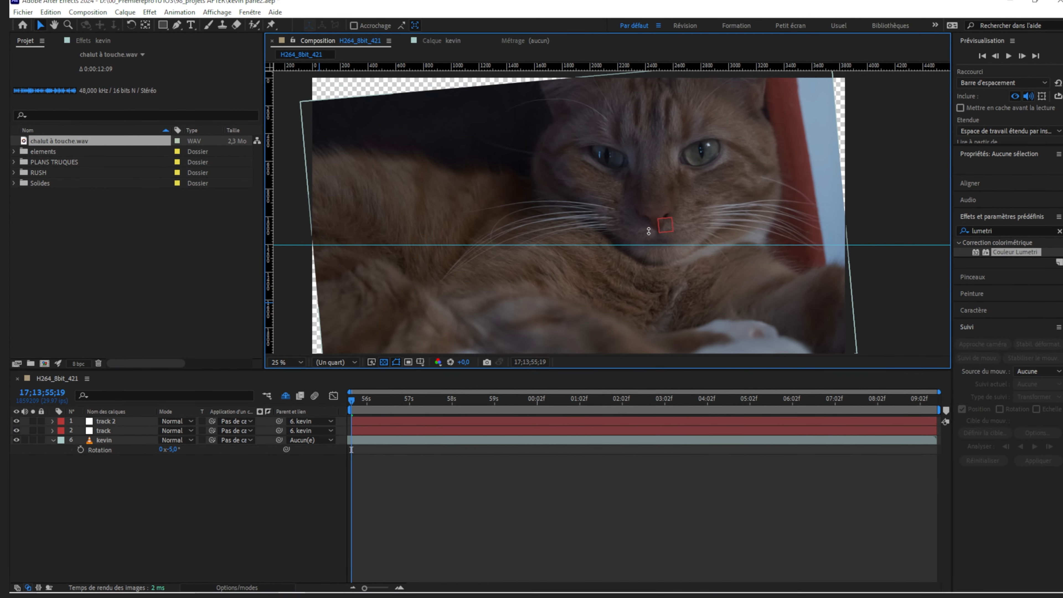
{"action": "left_click", "coordinate": [228, 15]}
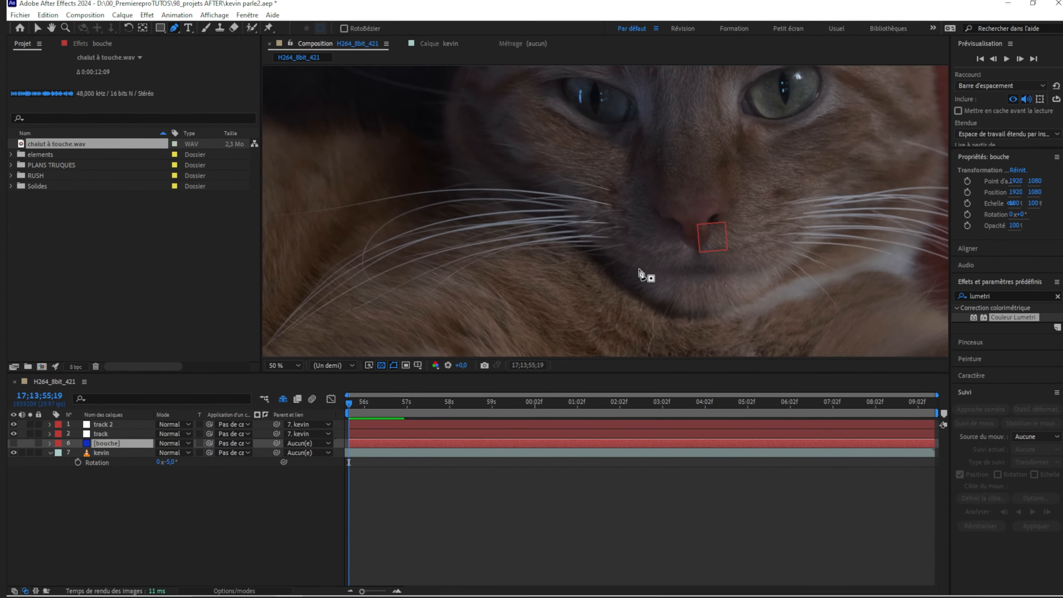
- Draw a closed five-point mask around the cat's mouth and chin on the bouche solid with the Pen tool
{"action": "left_click", "coordinate": [716, 237]}
{"action": "left_click", "coordinate": [696, 265]}
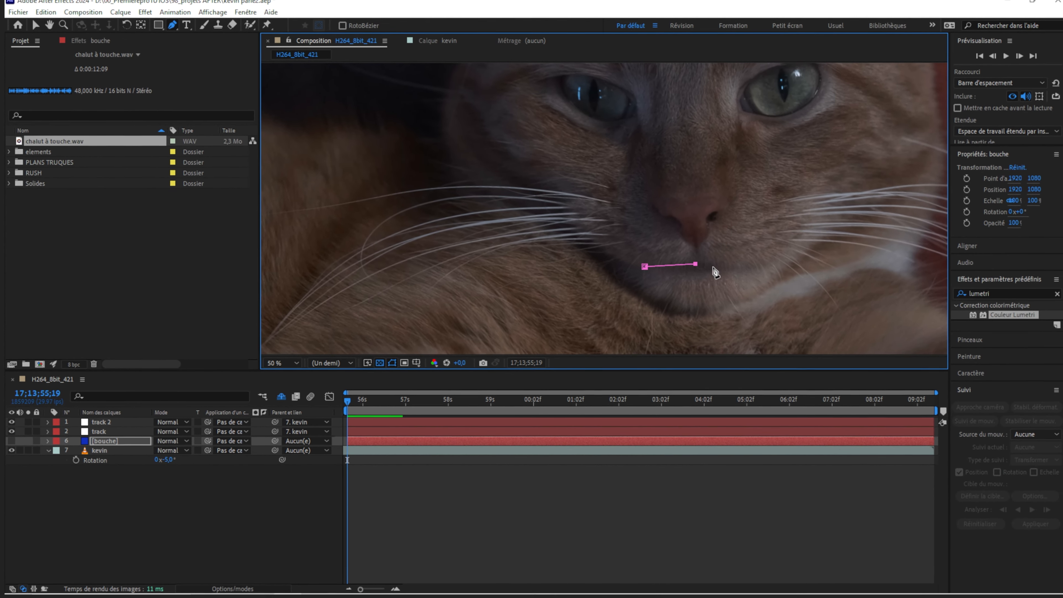
{"action": "left_click", "coordinate": [744, 270]}
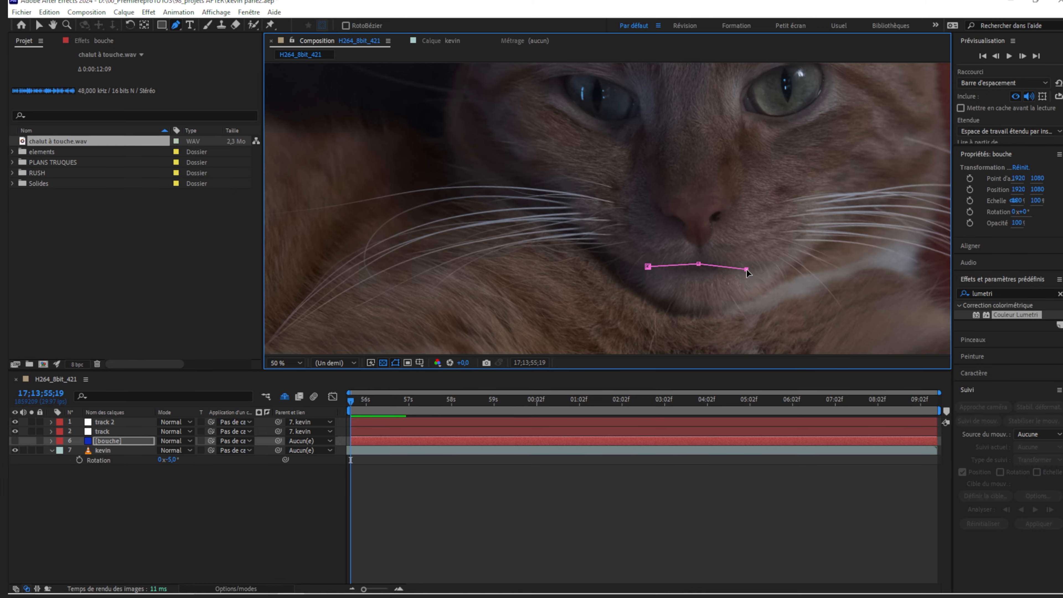
{"action": "left_click", "coordinate": [722, 298]}
{"action": "left_click", "coordinate": [674, 296]}
{"action": "left_click", "coordinate": [648, 267]}
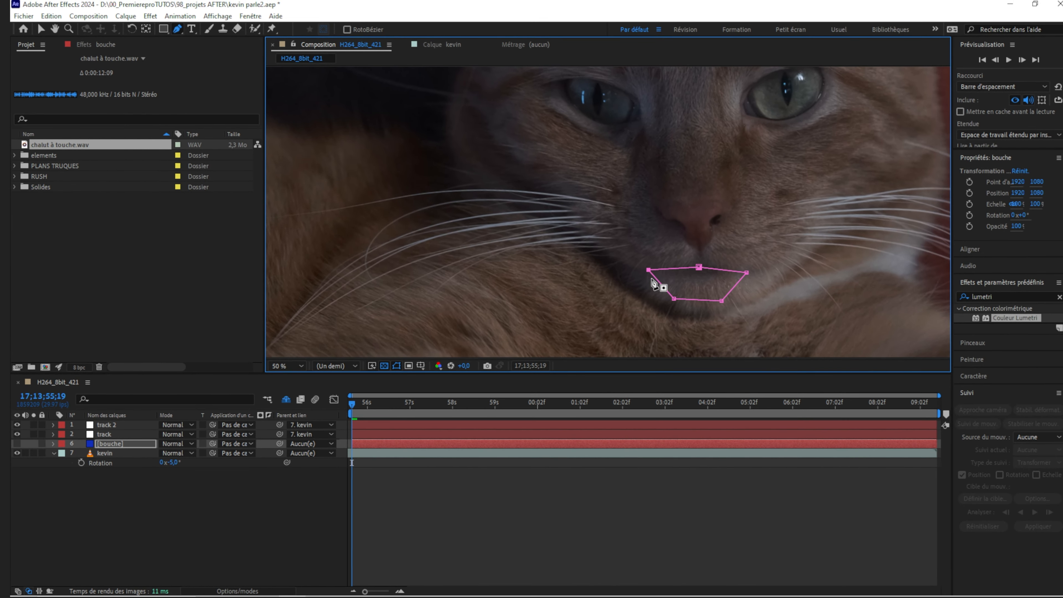
- Show the bouche layer, invert its Masque 1, and use bouche as the track matte of the kevin layer
{"action": "left_click", "coordinate": [15, 441]}
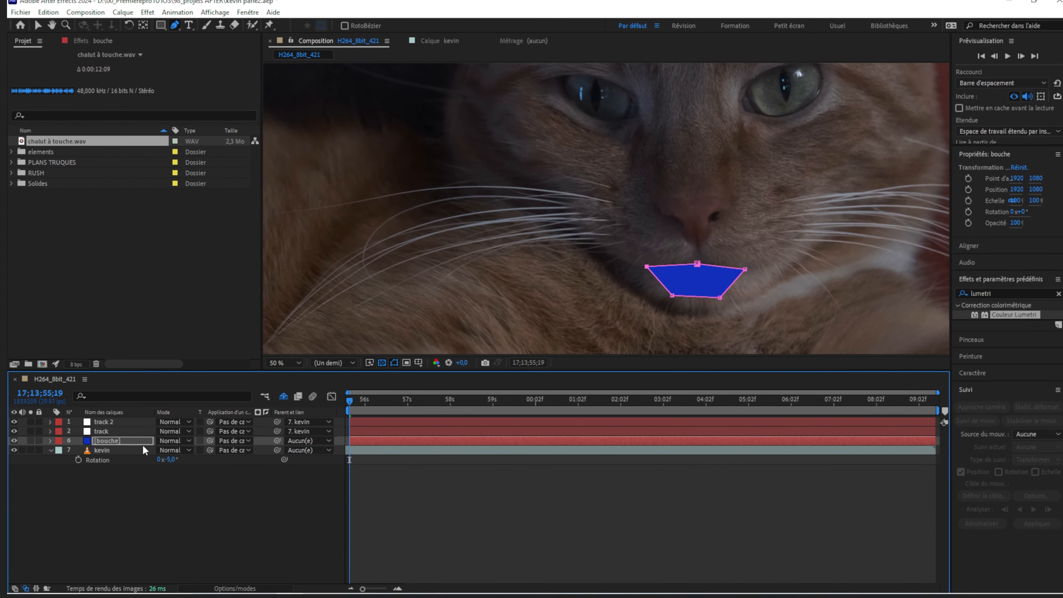
{"action": "key", "text": "m"}
{"action": "key", "text": "m"}
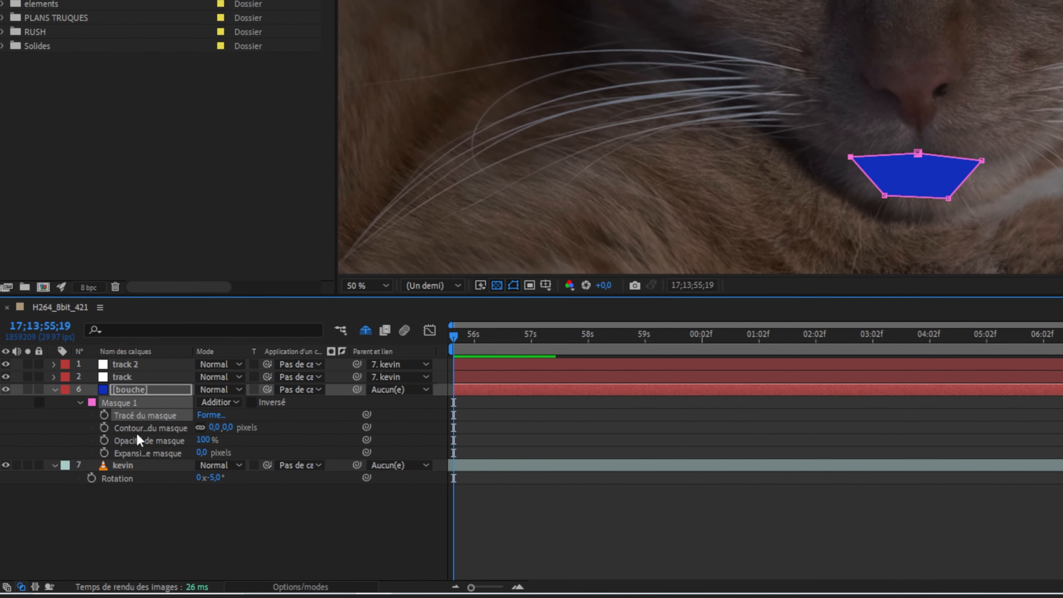
{"action": "left_click", "coordinate": [252, 403]}
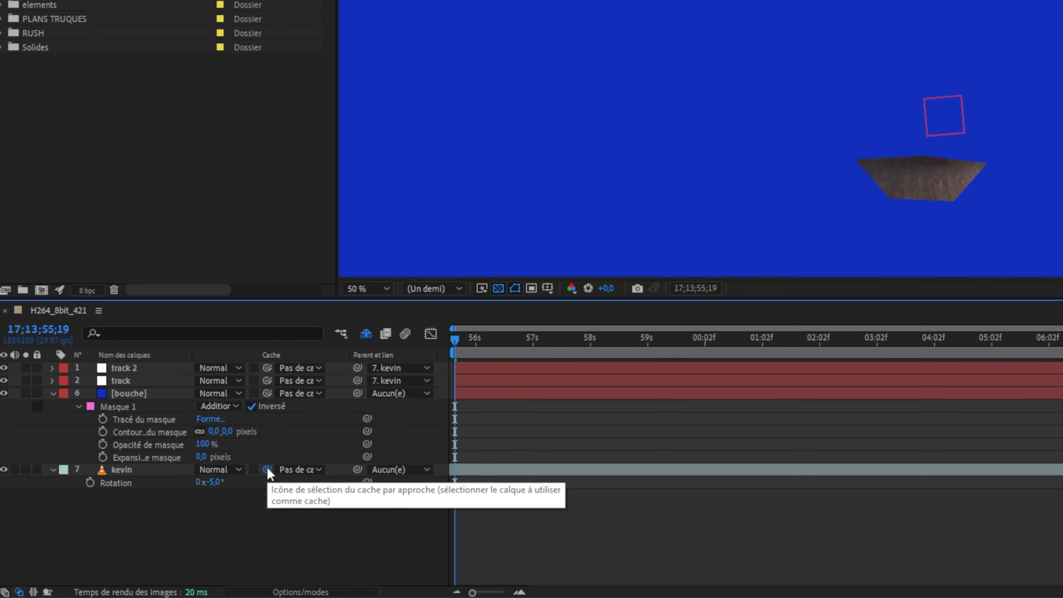
{"action": "left_click_drag", "start_coordinate": [268, 469], "coordinate": [133, 393]}
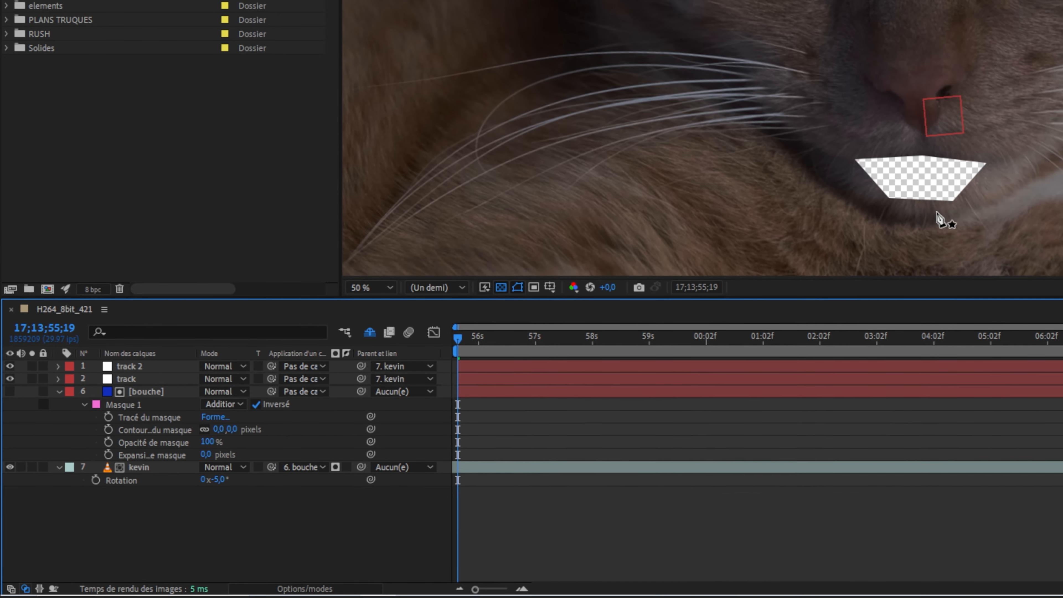
- Parent the bouche layer to the track null and scrub the timeline start to check that the mouth hole follows
{"action": "left_click", "coordinate": [159, 393]}
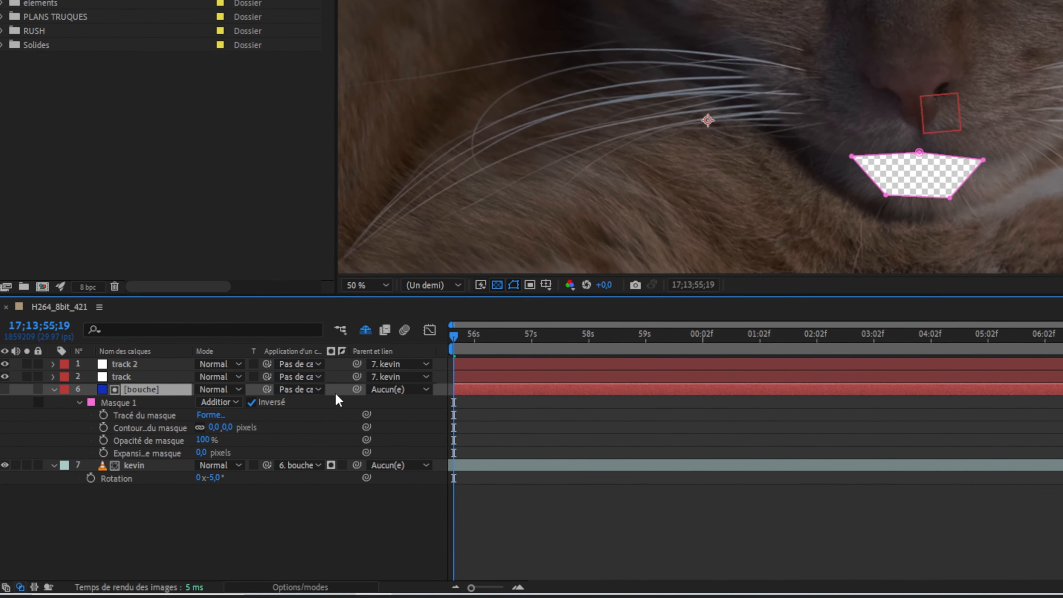
{"action": "left_click_drag", "start_coordinate": [356, 389], "coordinate": [172, 379]}
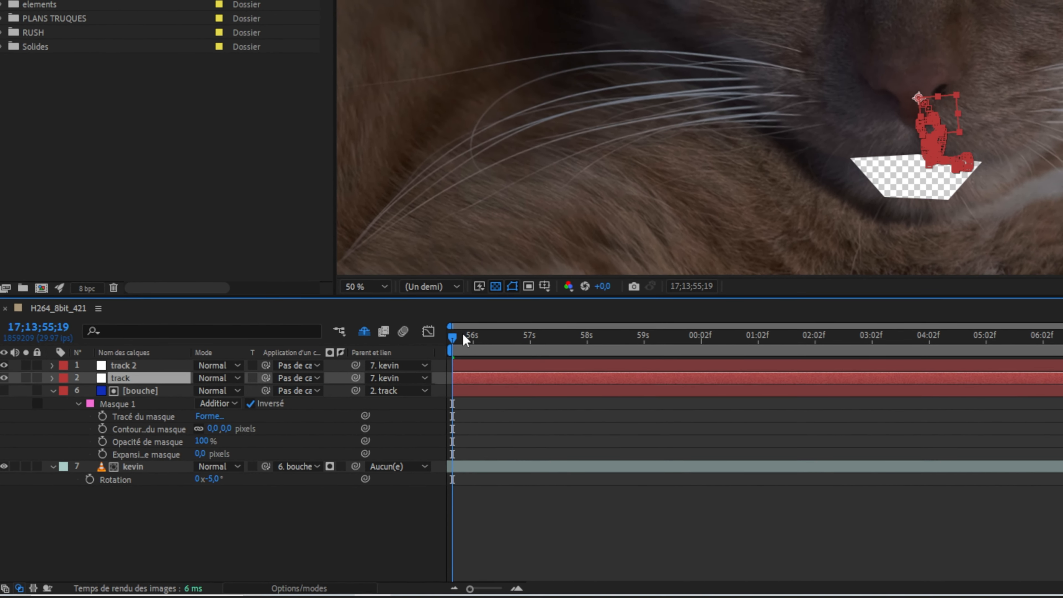
{"action": "left_click", "coordinate": [474, 337]}
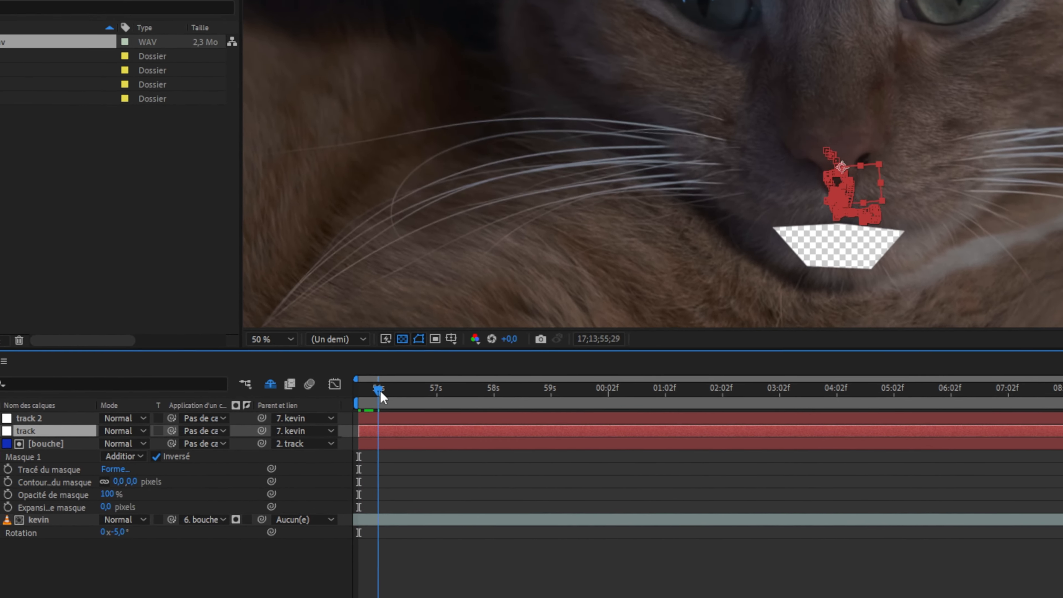
{"action": "left_click_drag", "start_coordinate": [380, 391], "coordinate": [330, 411]}
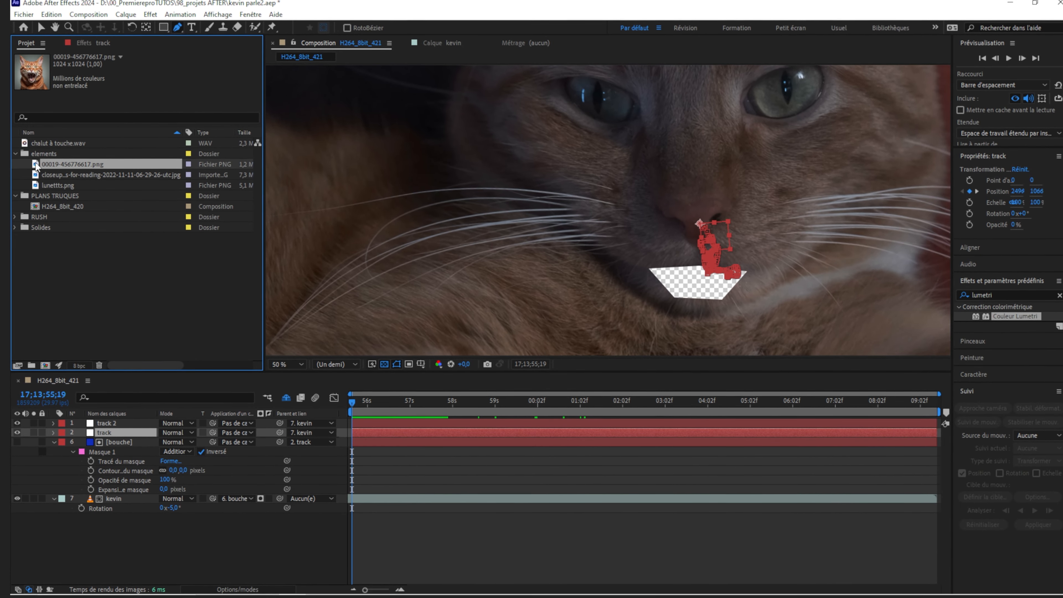
- Add 00019-456776617.png below the kevin layer and position its open mouth behind the mouth hole
{"action": "left_click_drag", "start_coordinate": [44, 163], "coordinate": [273, 529]}
{"action": "left_click", "coordinate": [33, 516]}
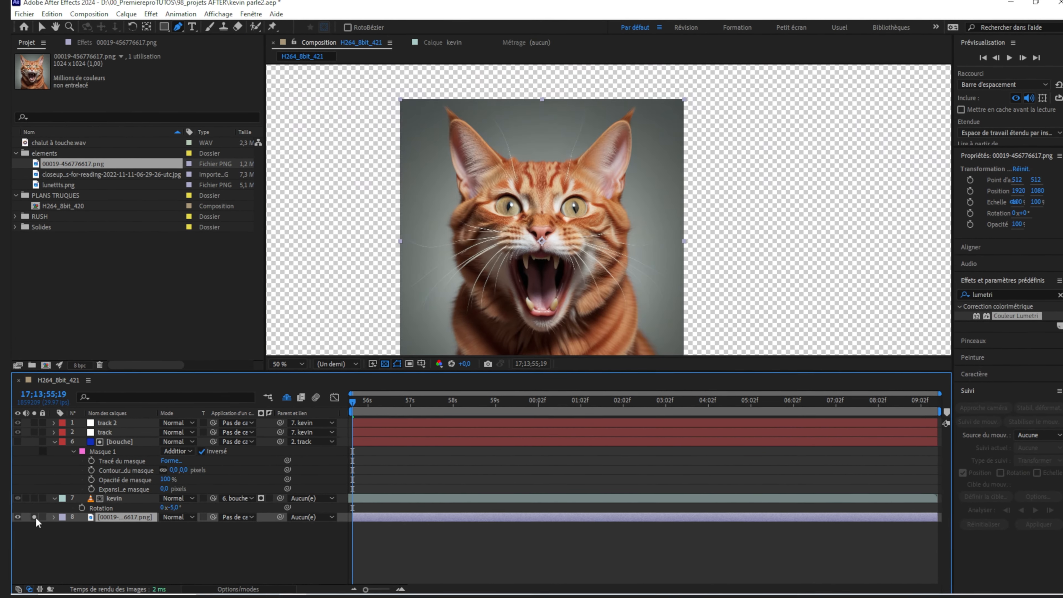
{"action": "key", "text": "v"}
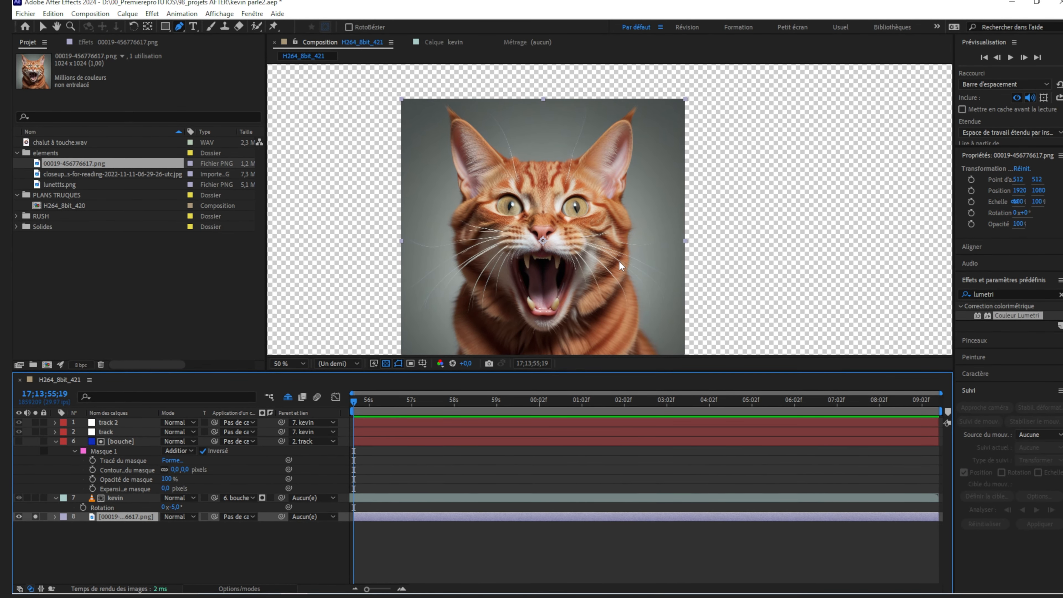
{"action": "left_click_drag", "start_coordinate": [622, 267], "coordinate": [718, 243]}
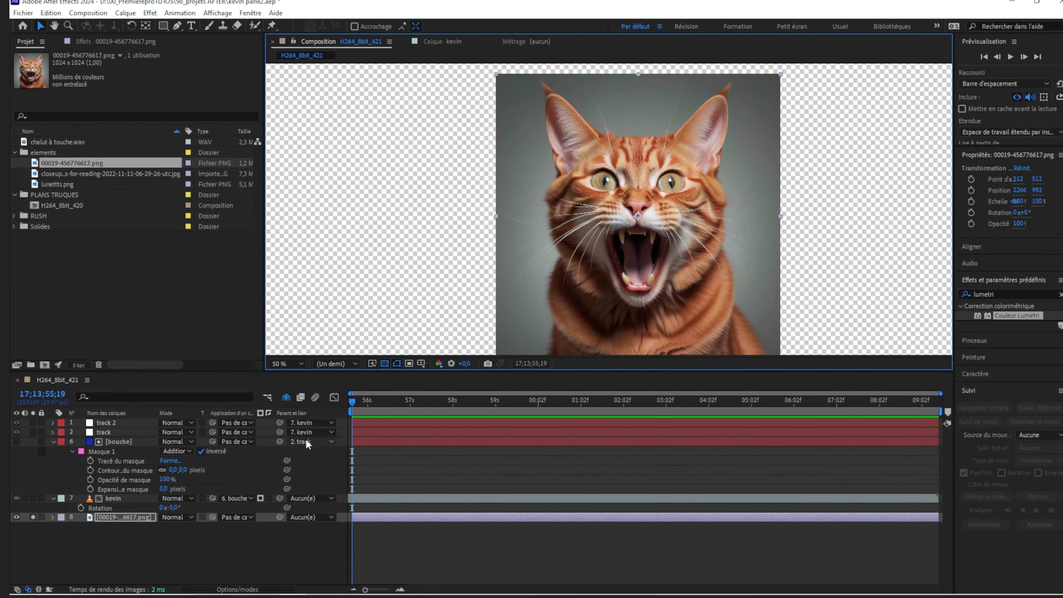
{"action": "left_click", "coordinate": [33, 517]}
{"action": "left_click_drag", "start_coordinate": [703, 281], "coordinate": [765, 319]}
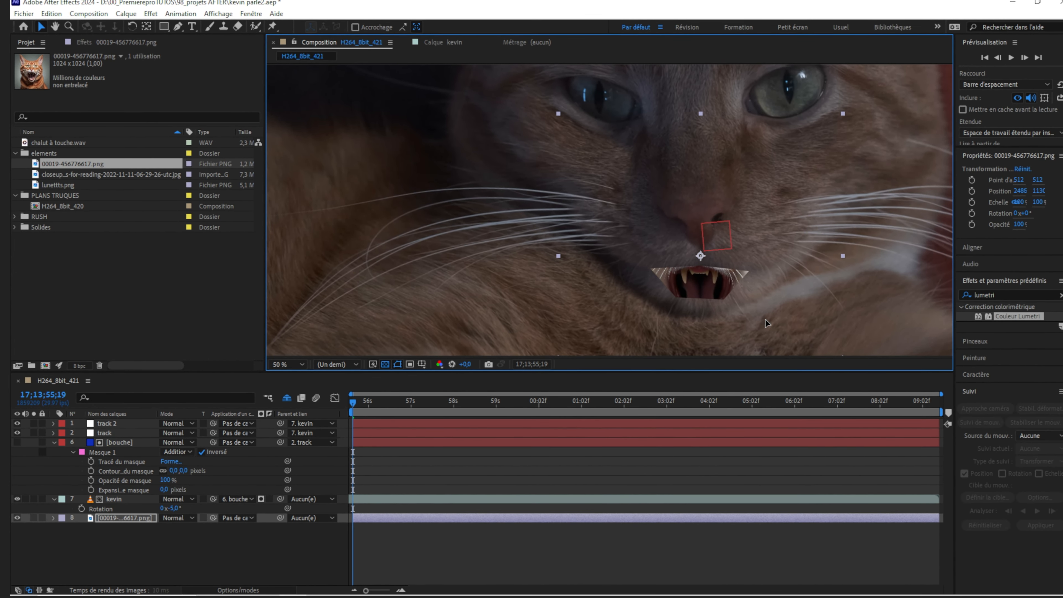
- Scale the open-mouth cat image to 192% and reposition it so the fangs fit inside the mouth hole
{"action": "key", "text": "s"}
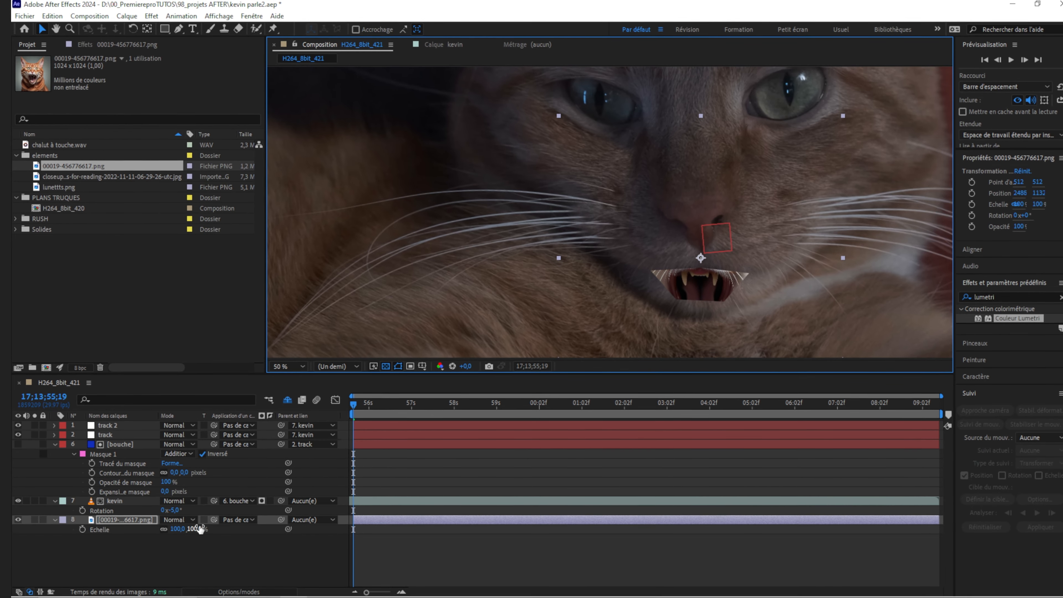
{"action": "left_click_drag", "start_coordinate": [198, 527], "coordinate": [248, 527]}
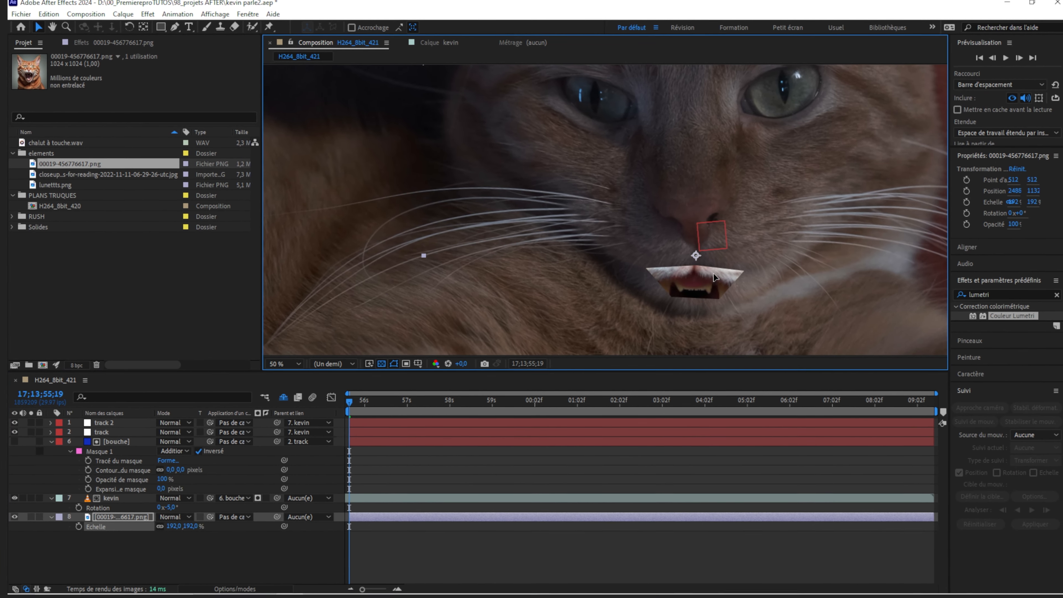
{"action": "left_click_drag", "start_coordinate": [714, 281], "coordinate": [718, 255]}
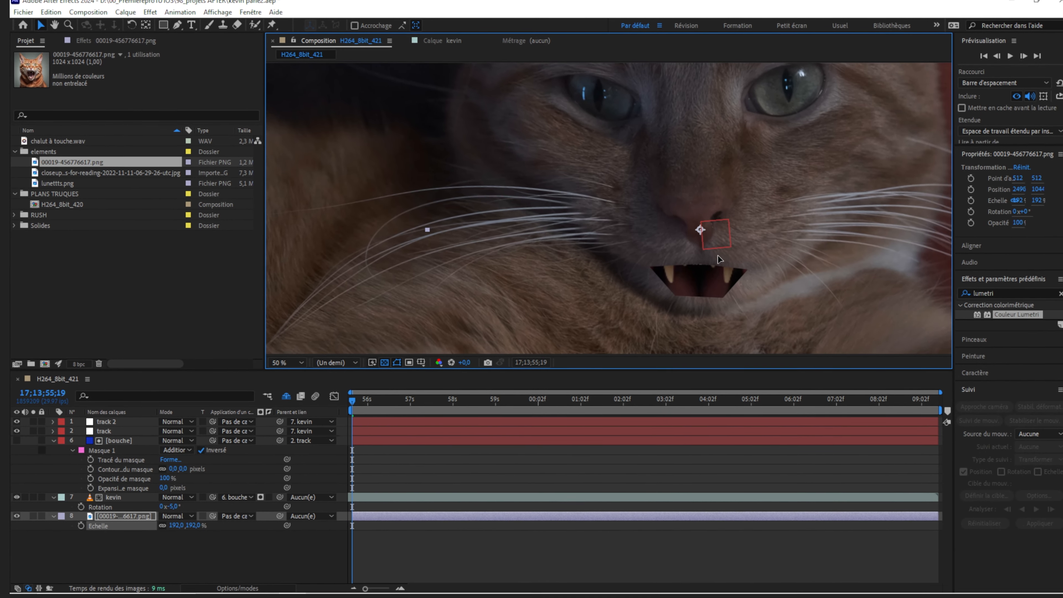
- Duplicate the kevin layer and rename the copy machoire
{"action": "left_click", "coordinate": [114, 499]}
{"action": "key", "text": "ctrl+d"}
{"action": "key", "text": "Return"}
{"action": "type", "text": "machoire"}
{"action": "key", "text": "Return"}
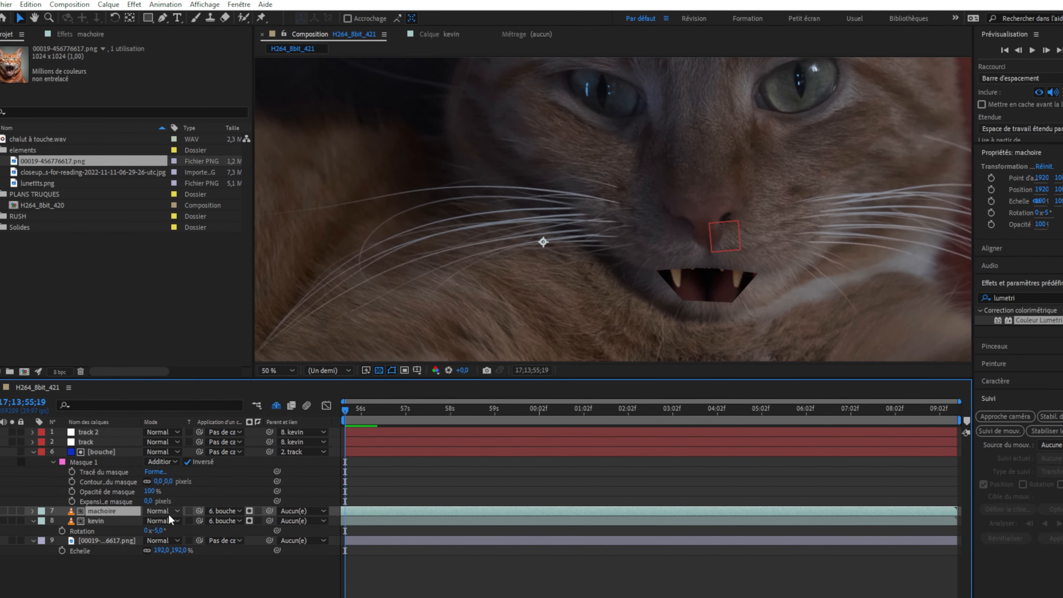
- Freeze the machoire layer on the current frame at 17;13;55;19
{"action": "right_click", "coordinate": [120, 510]}
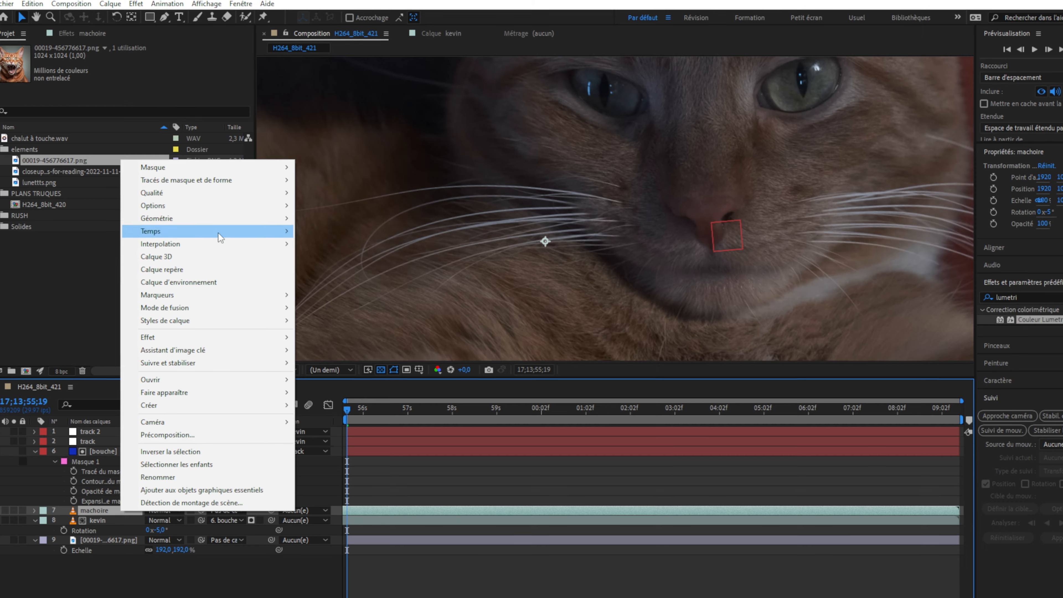
{"action": "mouse_move", "coordinate": [219, 231]}
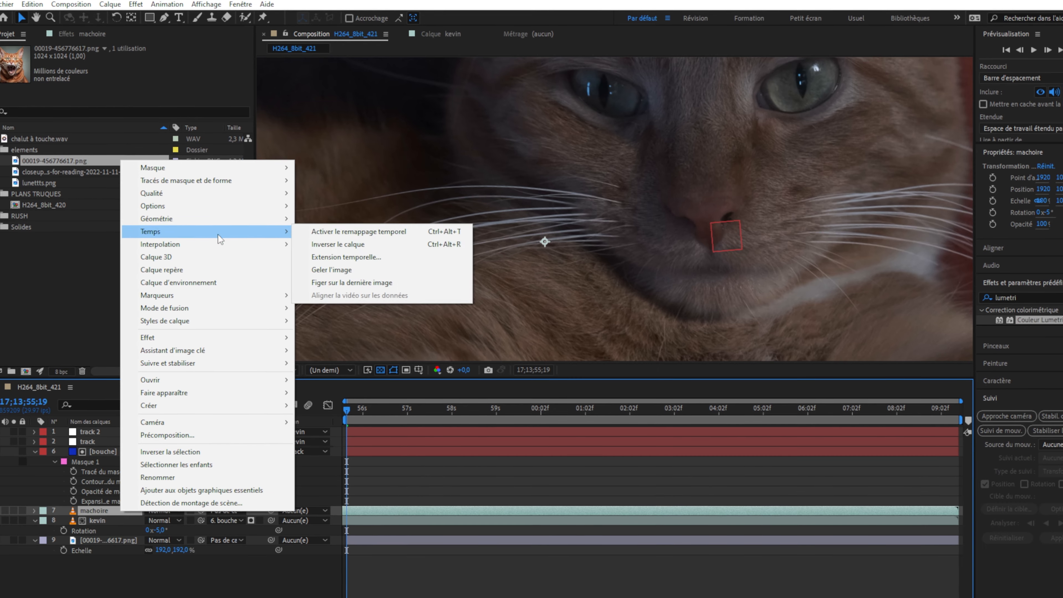
{"action": "left_click", "coordinate": [323, 270]}
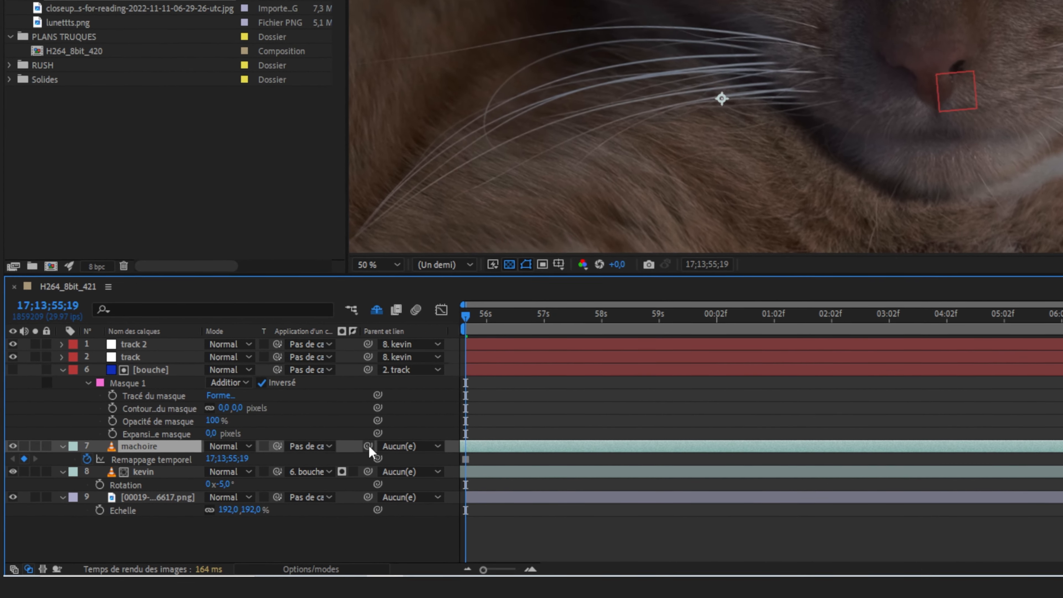
- Parent the machoire layer to the track 2 null and scrub the timeline start to check how it follows
{"action": "left_click_drag", "start_coordinate": [344, 462], "coordinate": [158, 348]}
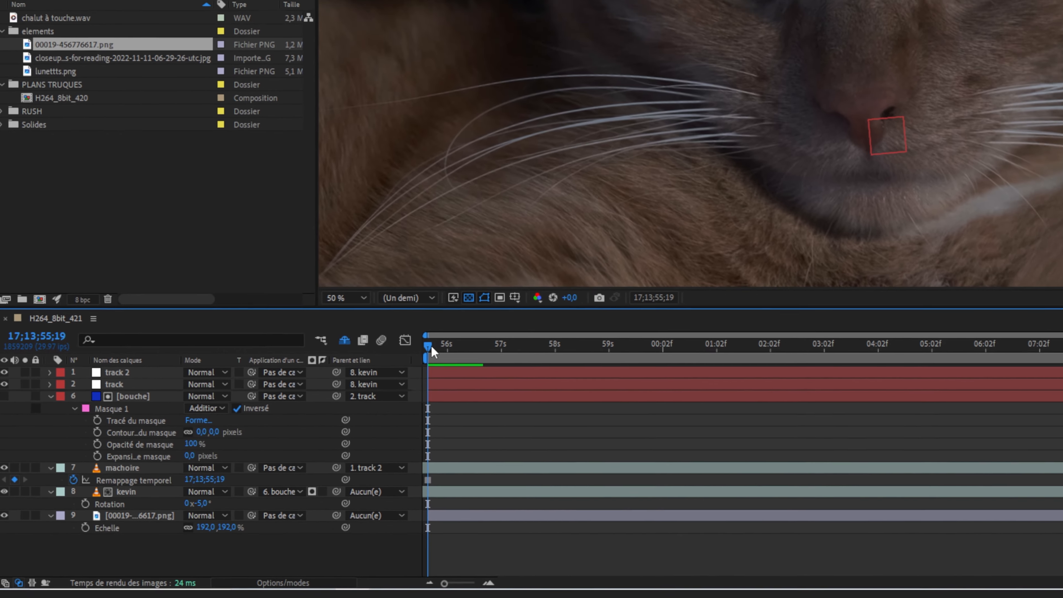
{"action": "left_click_drag", "start_coordinate": [463, 320], "coordinate": [473, 319]}
{"action": "left_click_drag", "start_coordinate": [393, 379], "coordinate": [338, 409]}
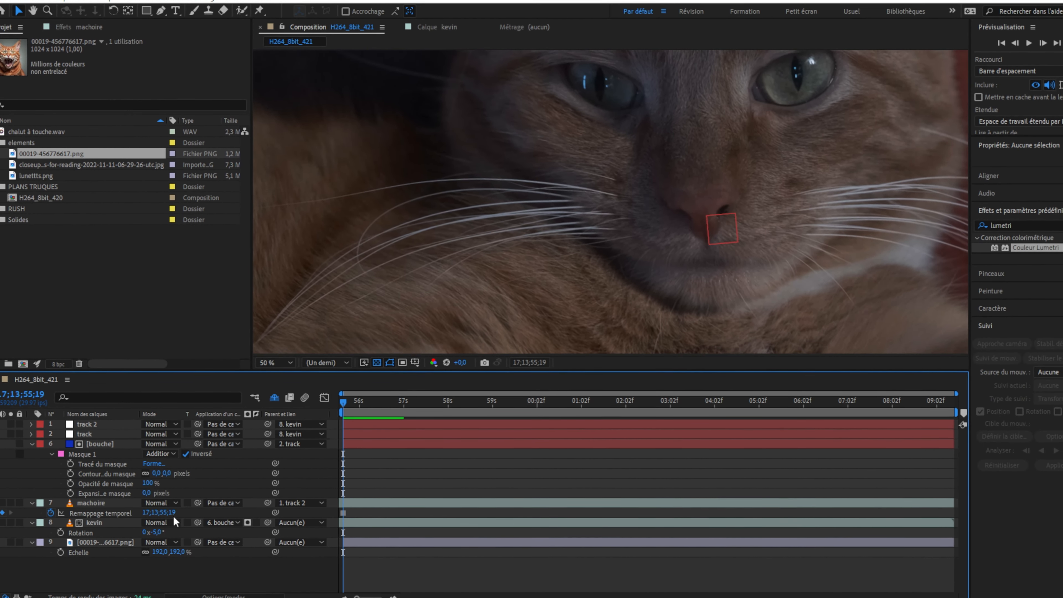
- Draw a closed Pen mask around the cat's lower jaw on the machoire layer and compare it with the bouche mask
{"action": "left_click", "coordinate": [97, 506]}
{"action": "scroll", "coordinate": [610, 251], "scroll_direction": "up", "scroll_amount": 1}
{"action": "left_click_drag", "start_coordinate": [754, 301], "coordinate": [430, 155]}
{"action": "key", "text": "g"}
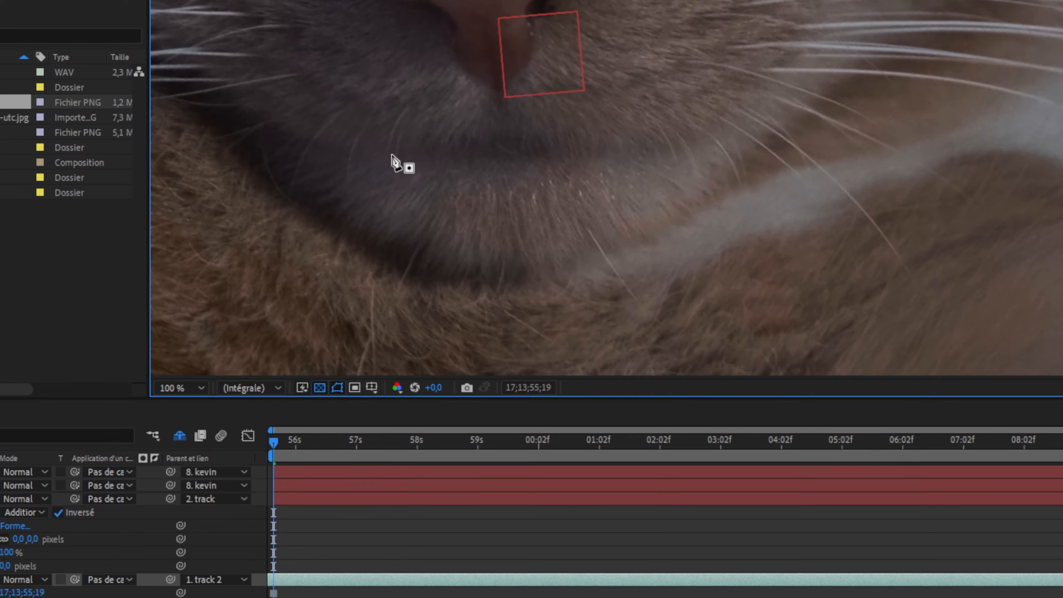
{"action": "left_click", "coordinate": [406, 189]}
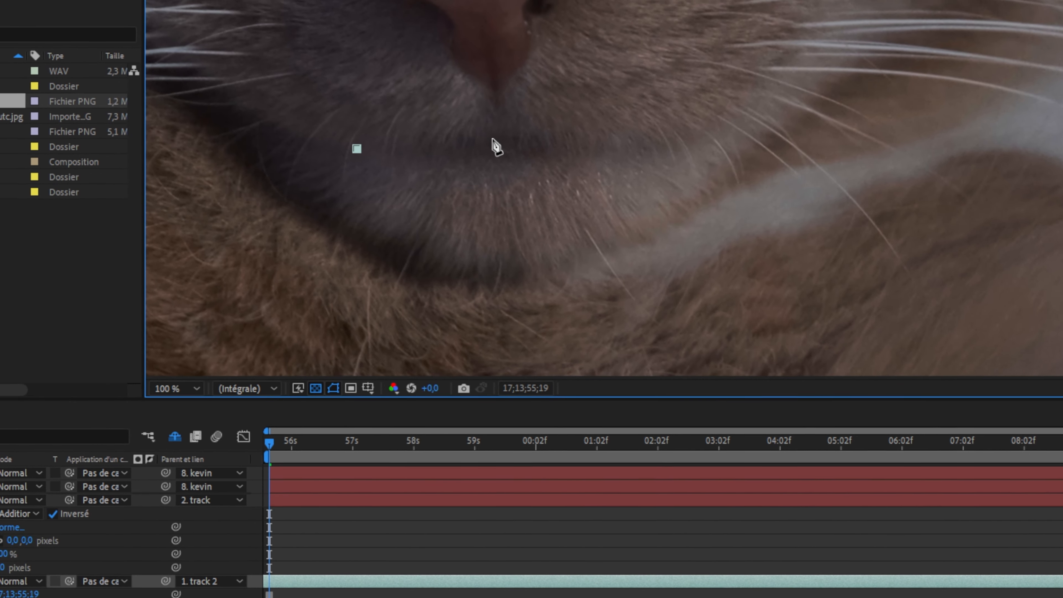
{"action": "left_click", "coordinate": [494, 133]}
{"action": "left_click", "coordinate": [620, 157]}
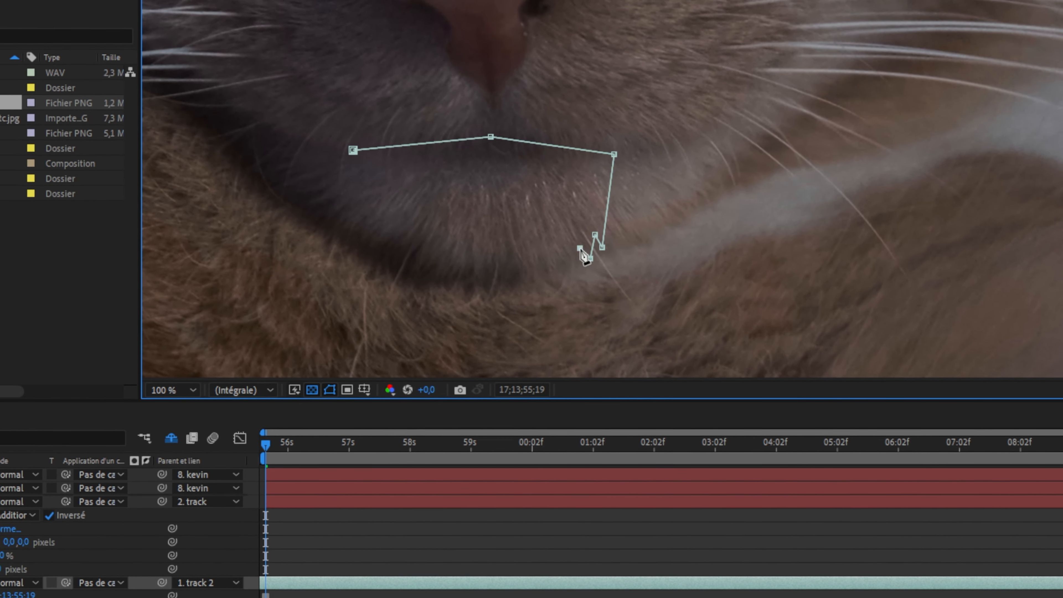
{"action": "left_click", "coordinate": [577, 272]}
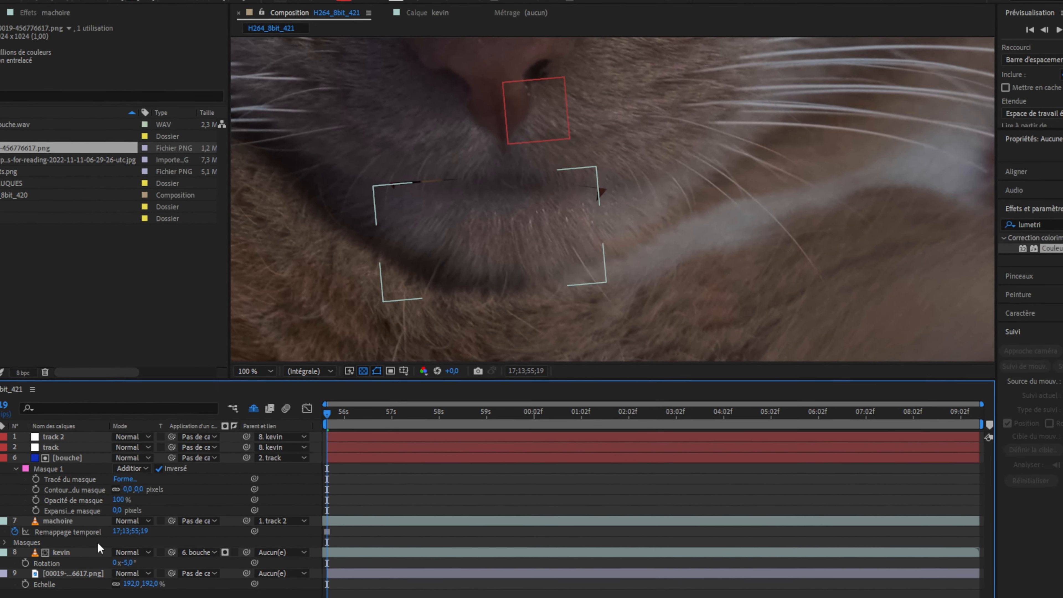
{"action": "left_click", "coordinate": [65, 457]}
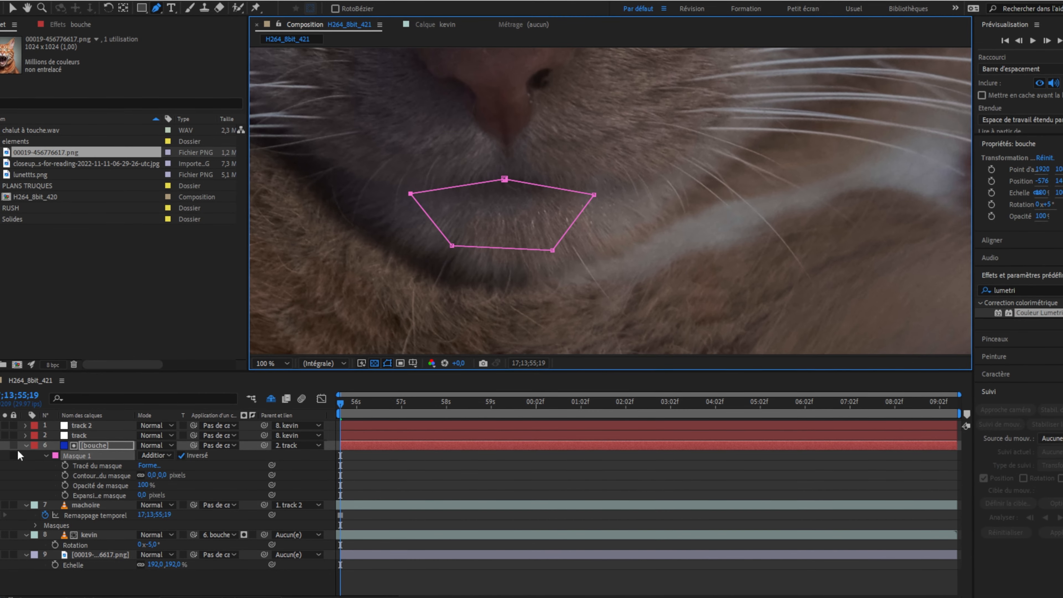
{"action": "left_click", "coordinate": [103, 583]}
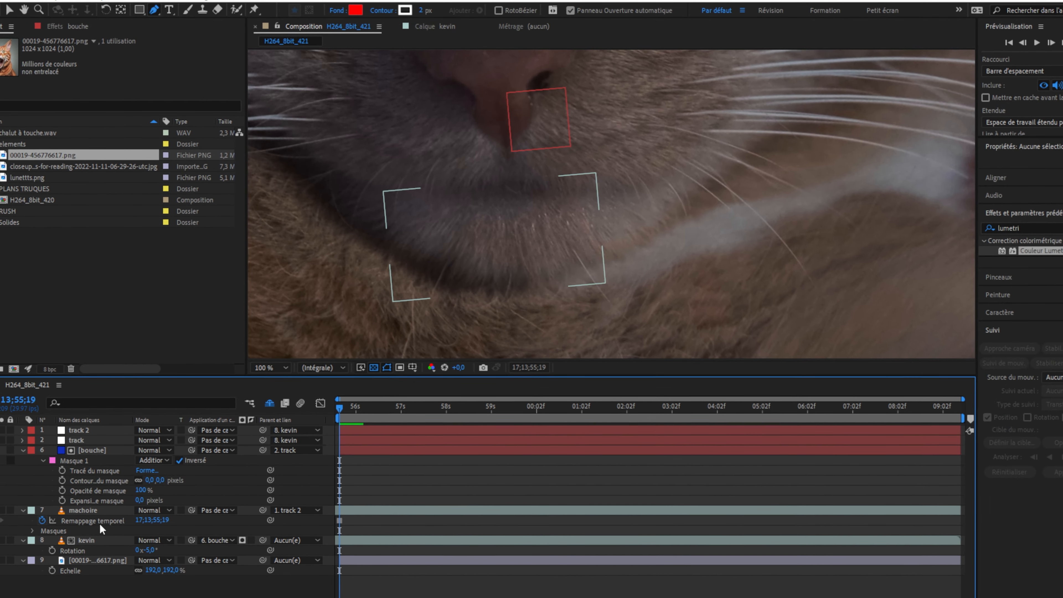
- Add chalut à touche.wav below all the layers and display its audio waveform
{"action": "left_click", "coordinate": [24, 451]}
{"action": "left_click", "coordinate": [24, 460]}
{"action": "left_click", "coordinate": [26, 470]}
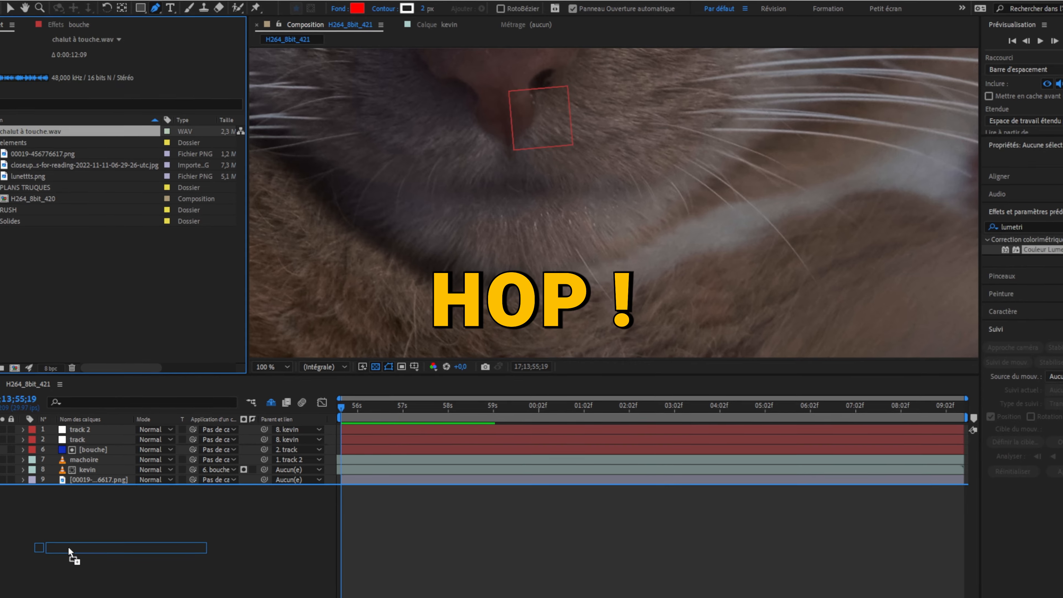
{"action": "left_click", "coordinate": [18, 490]}
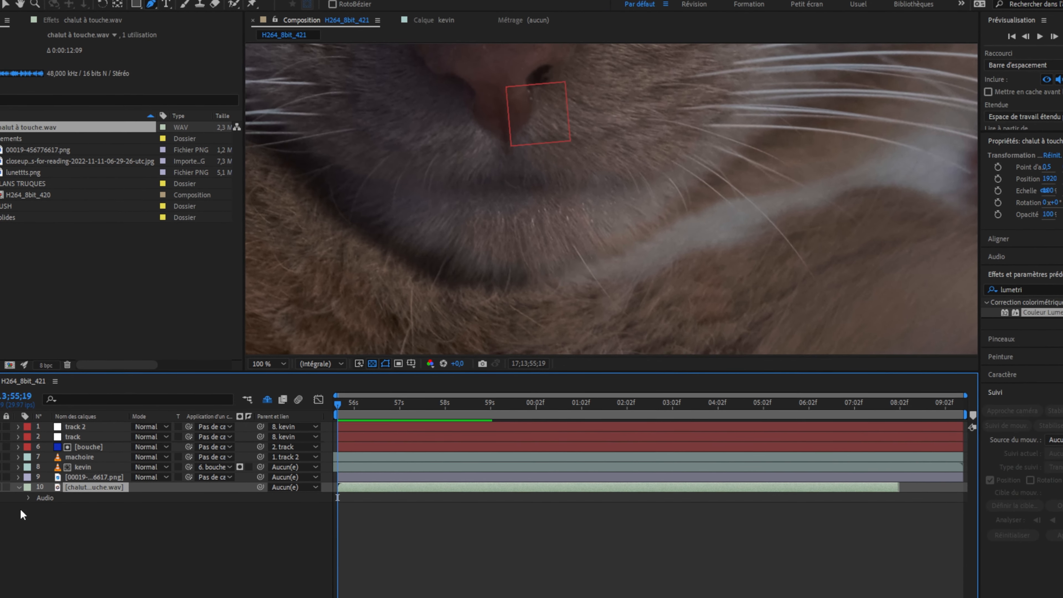
{"action": "left_click", "coordinate": [38, 520]}
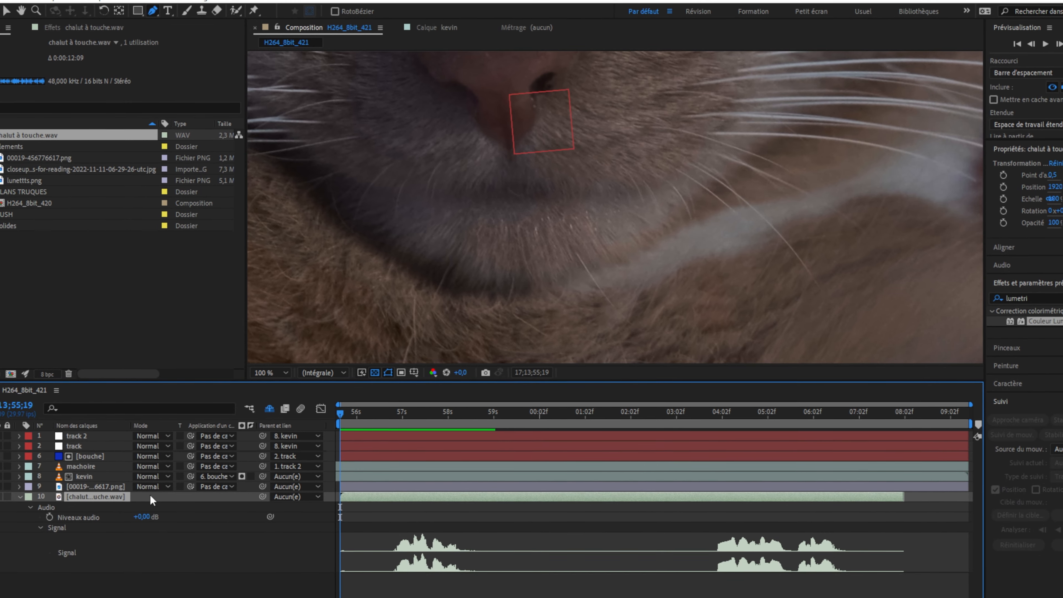
- Convert the chalut à touche.wav audio to keyframes and select the resulting audio amplitude layer
{"action": "right_click", "coordinate": [108, 497]}
{"action": "mouse_move", "coordinate": [228, 332]}
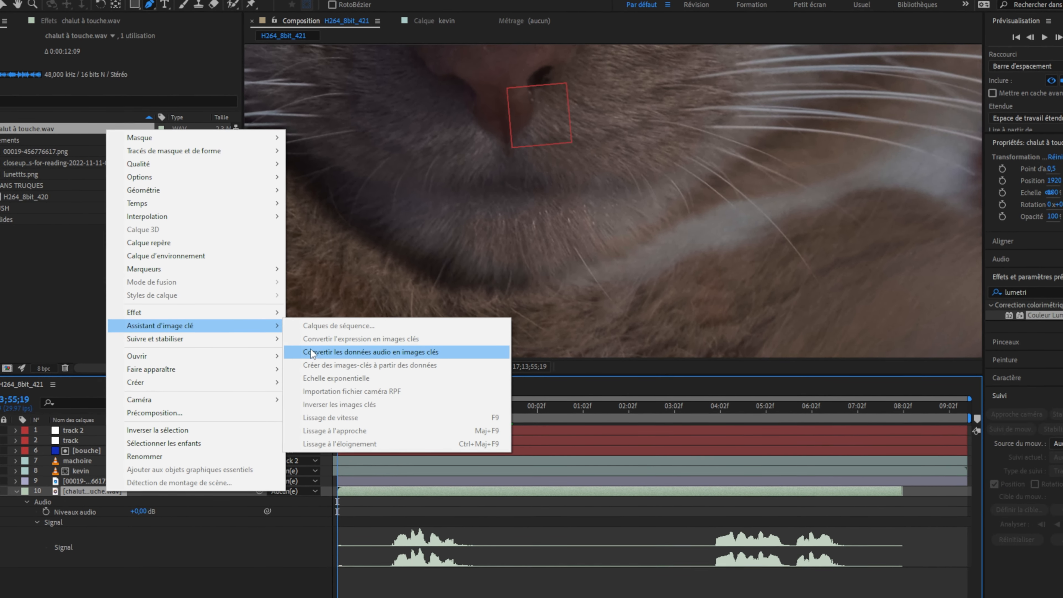
{"action": "left_click", "coordinate": [312, 350]}
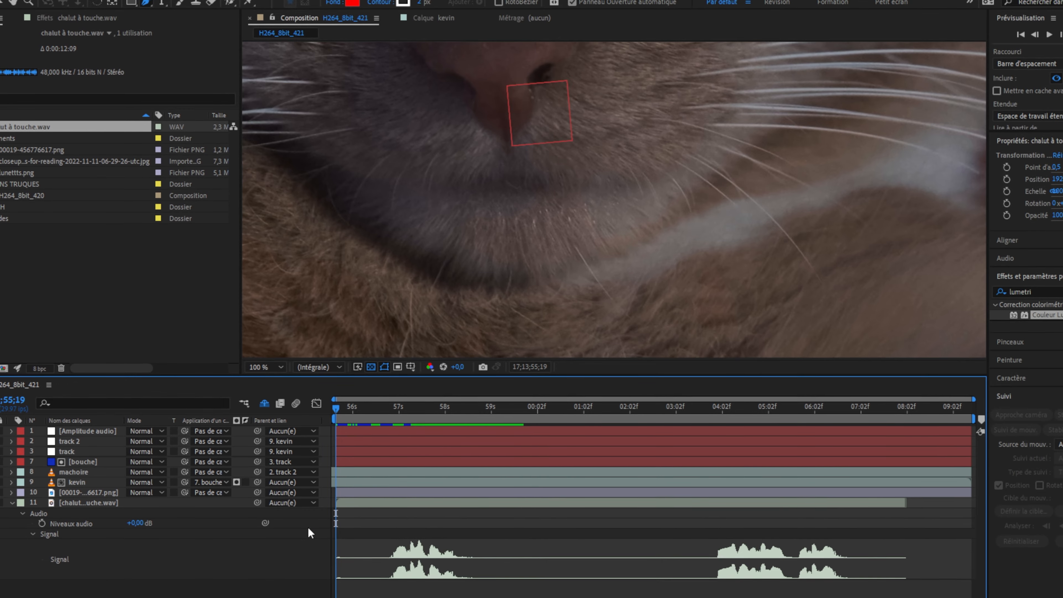
{"action": "left_click", "coordinate": [90, 435]}
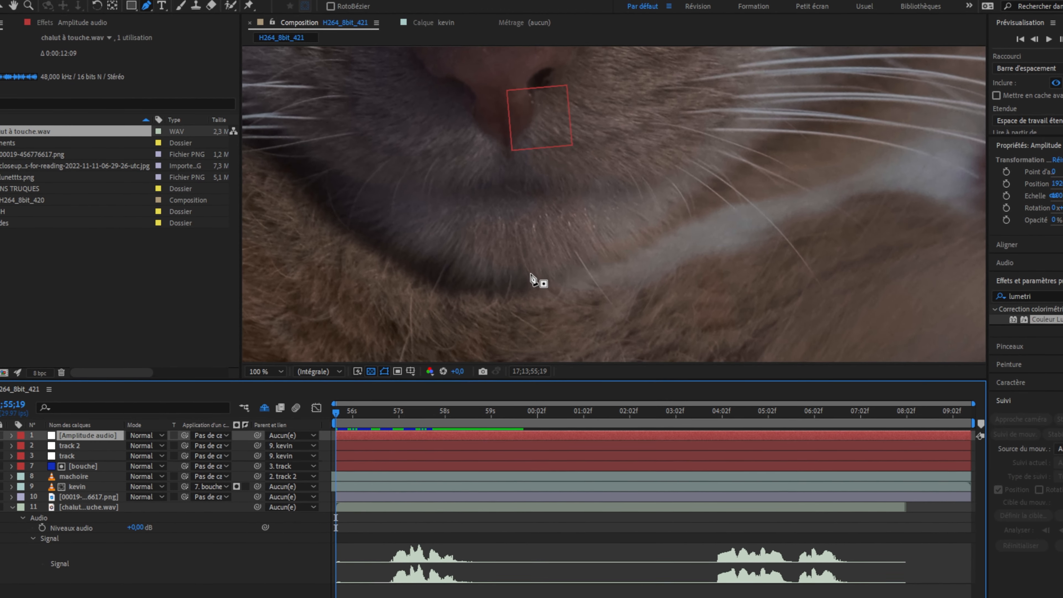
- Create a new null object and name it parole
{"action": "scroll", "coordinate": [536, 280], "scroll_direction": "down", "scroll_amount": 4}
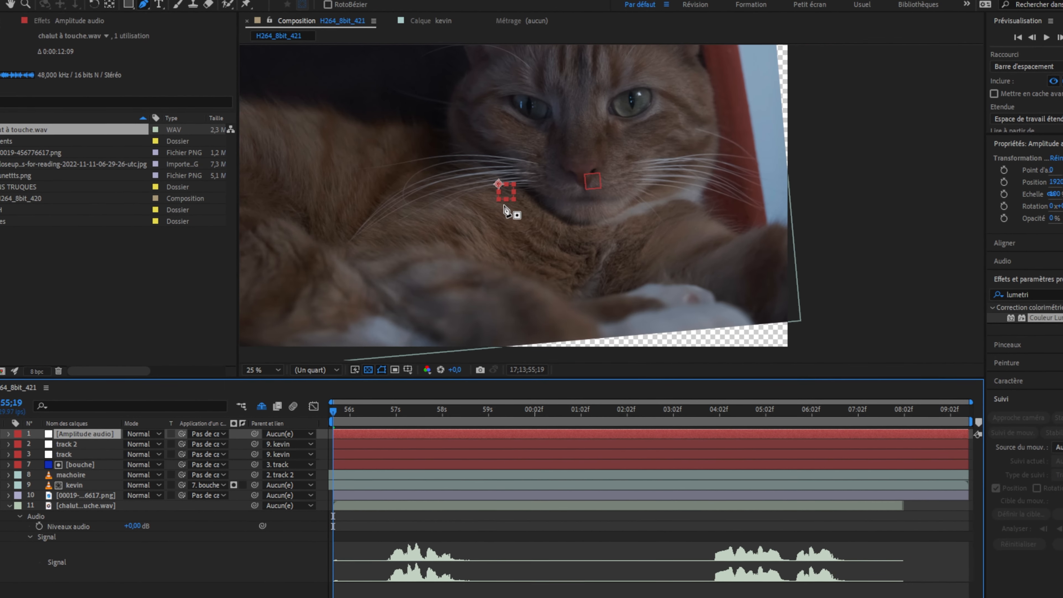
{"action": "right_click", "coordinate": [75, 394]}
{"action": "mouse_move", "coordinate": [212, 410]}
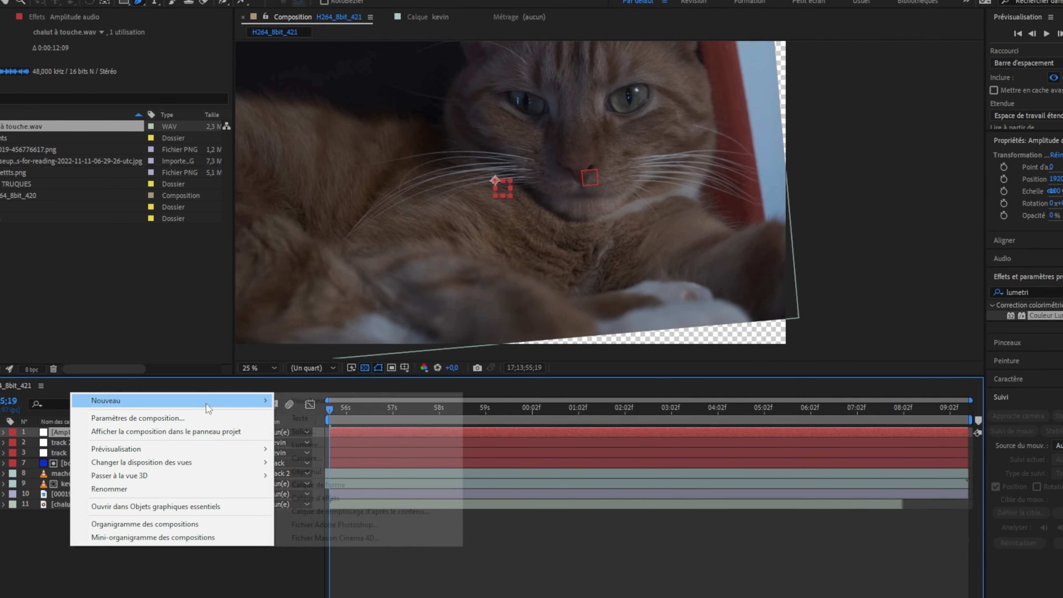
{"action": "left_click", "coordinate": [324, 473]}
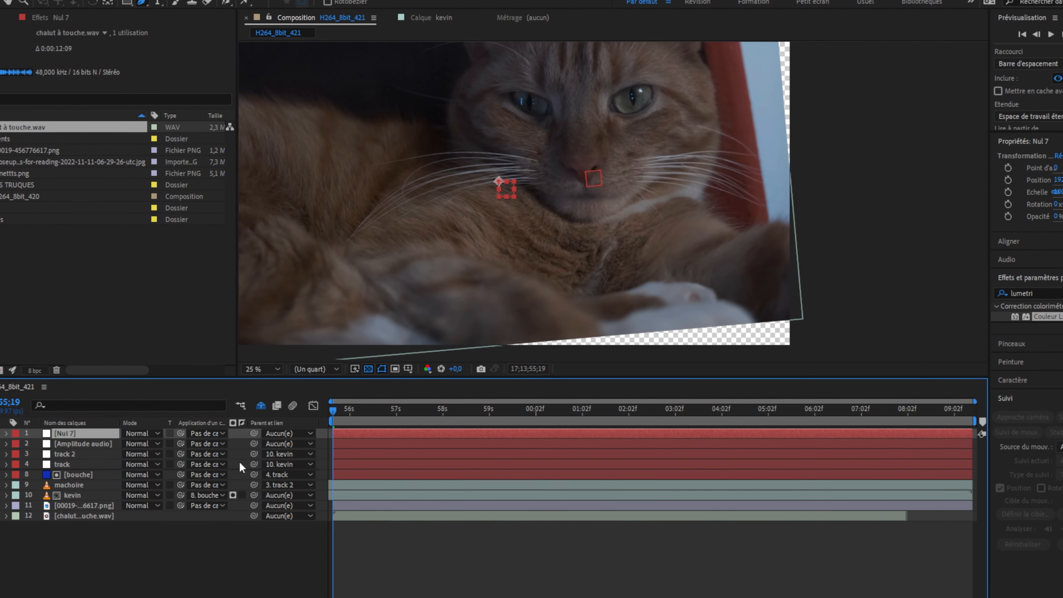
{"action": "key", "text": "Return"}
{"action": "type", "text": "parole"}
{"action": "key", "text": "Return"}
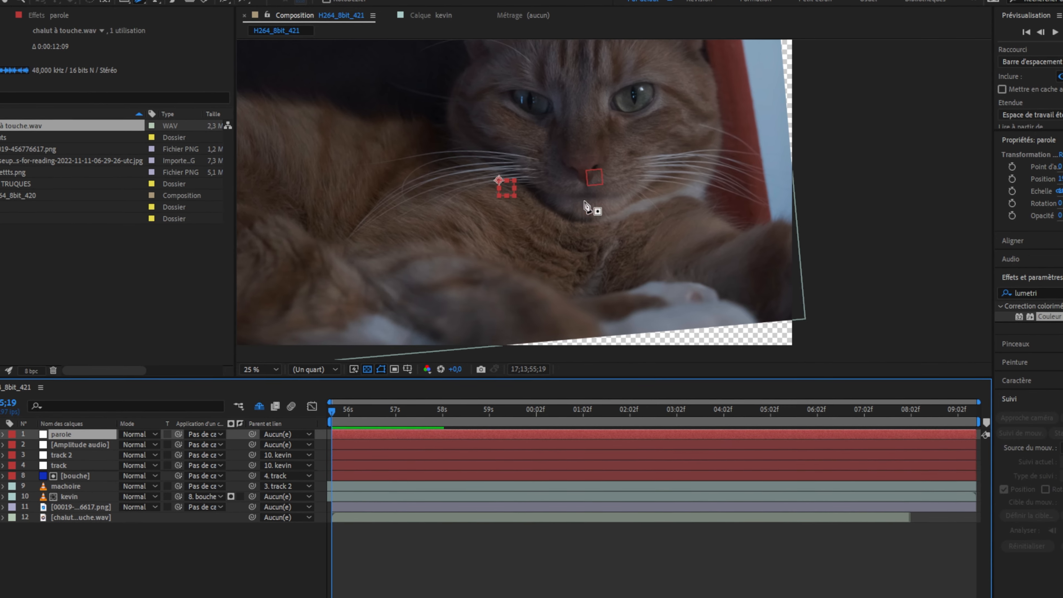
- Separate the parole null's position into independent X and Y dimensions
{"action": "key", "text": "p"}
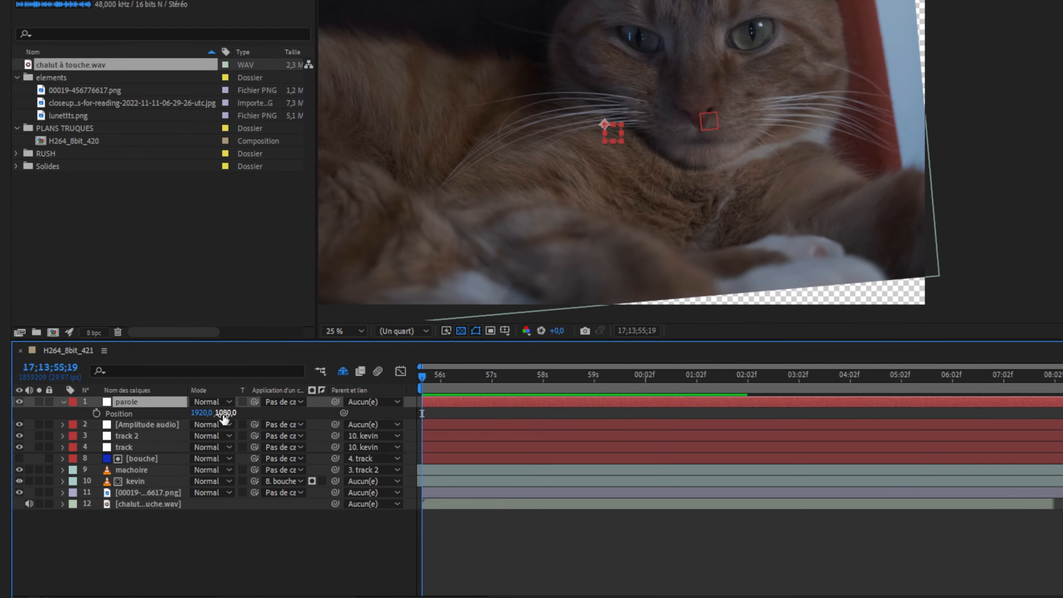
{"action": "right_click", "coordinate": [117, 418]}
{"action": "left_click", "coordinate": [193, 253]}
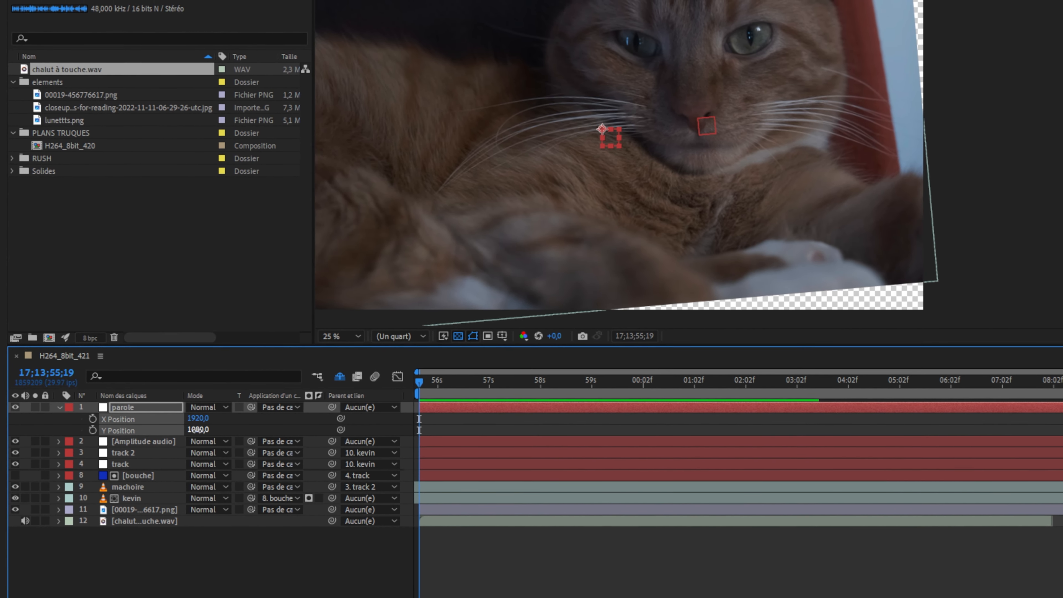
{"action": "left_click_drag", "start_coordinate": [218, 430], "coordinate": [231, 431]}
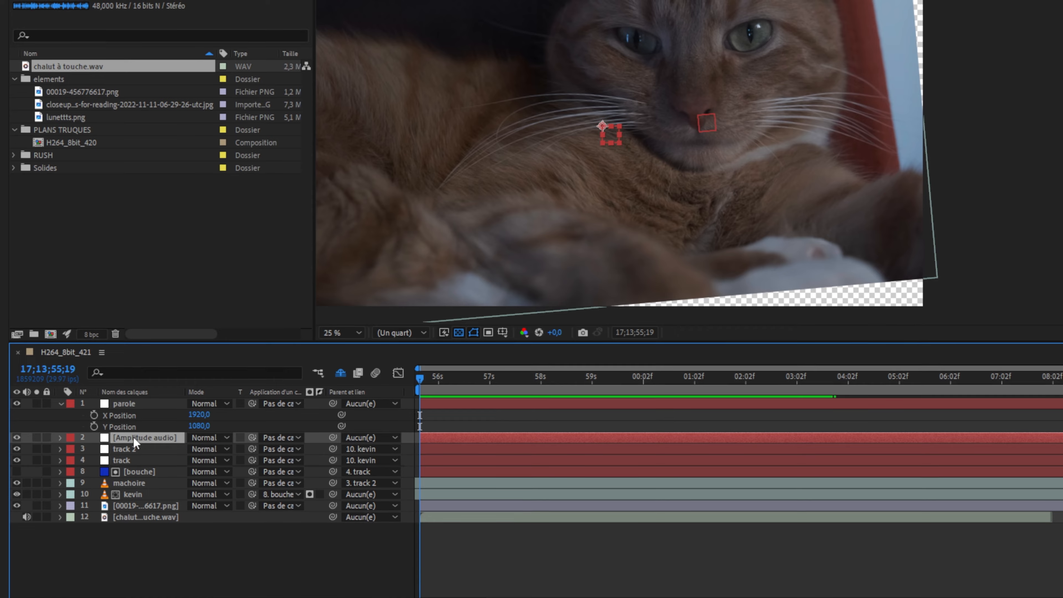
- Link the parole null's Y Position by expression to the Couche de gauche slider of the Amplitude audio layer
{"action": "key", "text": "u"}
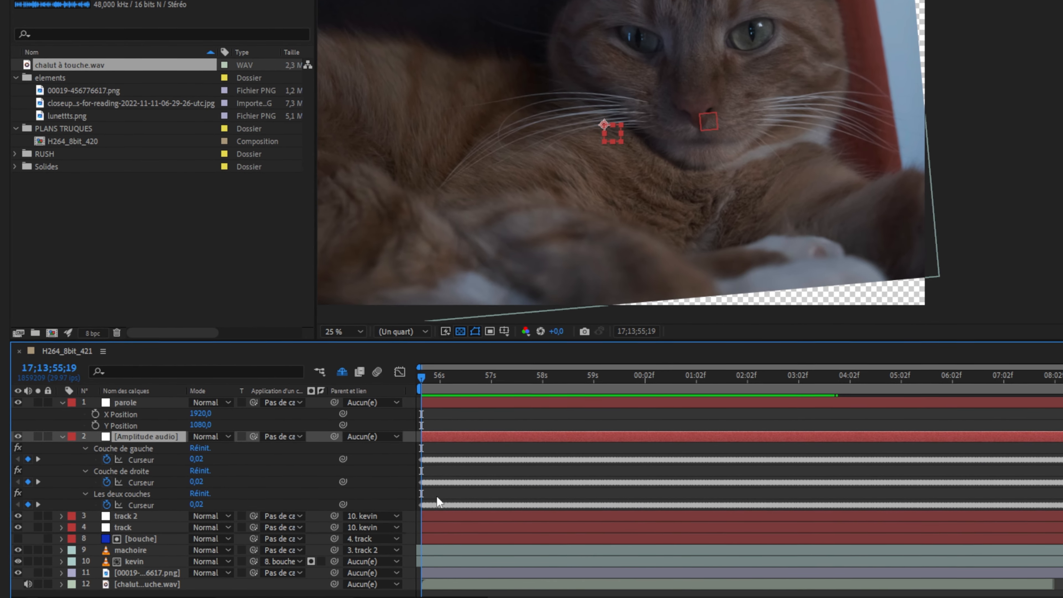
{"action": "left_click", "coordinate": [96, 426], "text": "alt"}
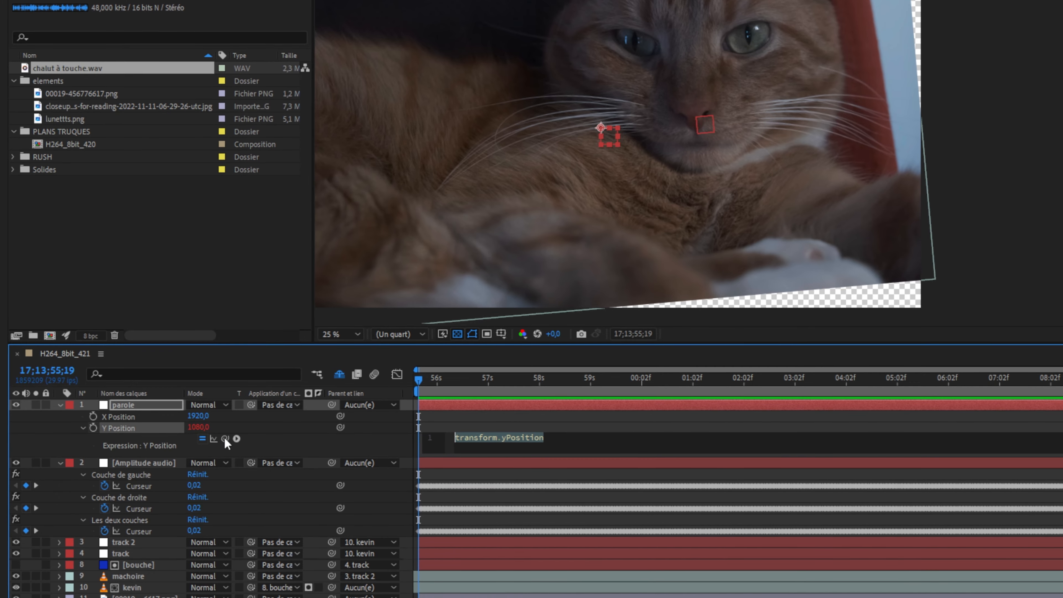
{"action": "left_click_drag", "start_coordinate": [226, 440], "coordinate": [156, 483]}
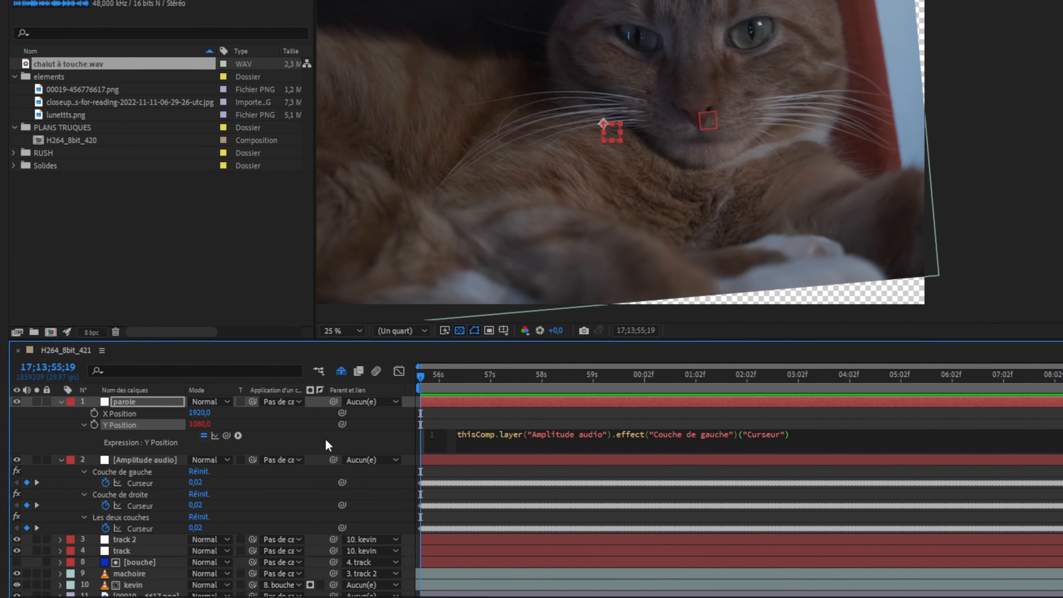
{"action": "left_click", "coordinate": [327, 440]}
{"action": "scroll", "coordinate": [712, 219], "scroll_direction": "down", "scroll_amount": 1}
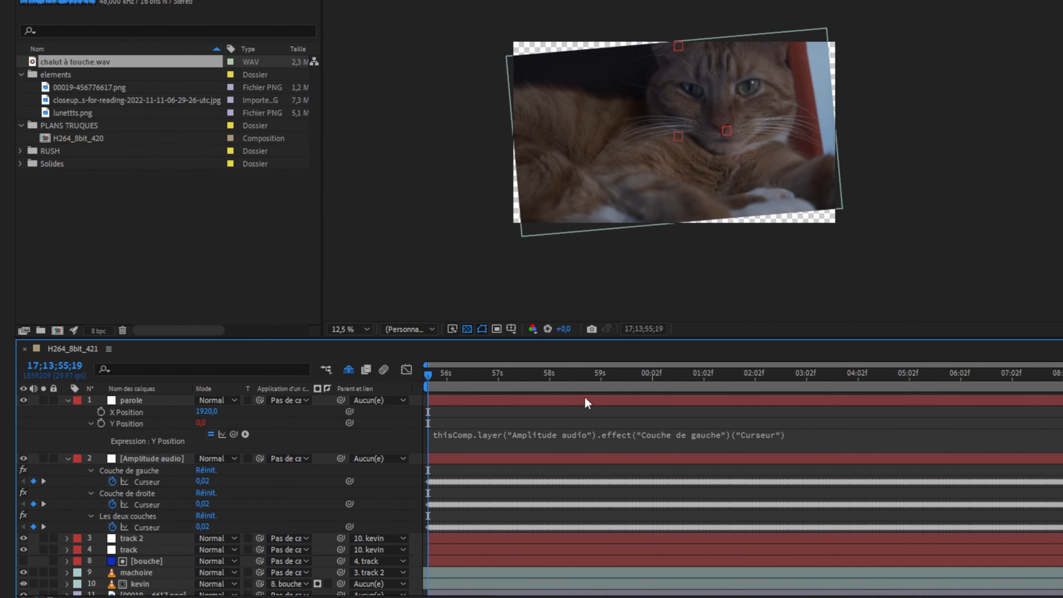
{"action": "scroll", "coordinate": [582, 273], "scroll_direction": "up", "scroll_amount": 1}
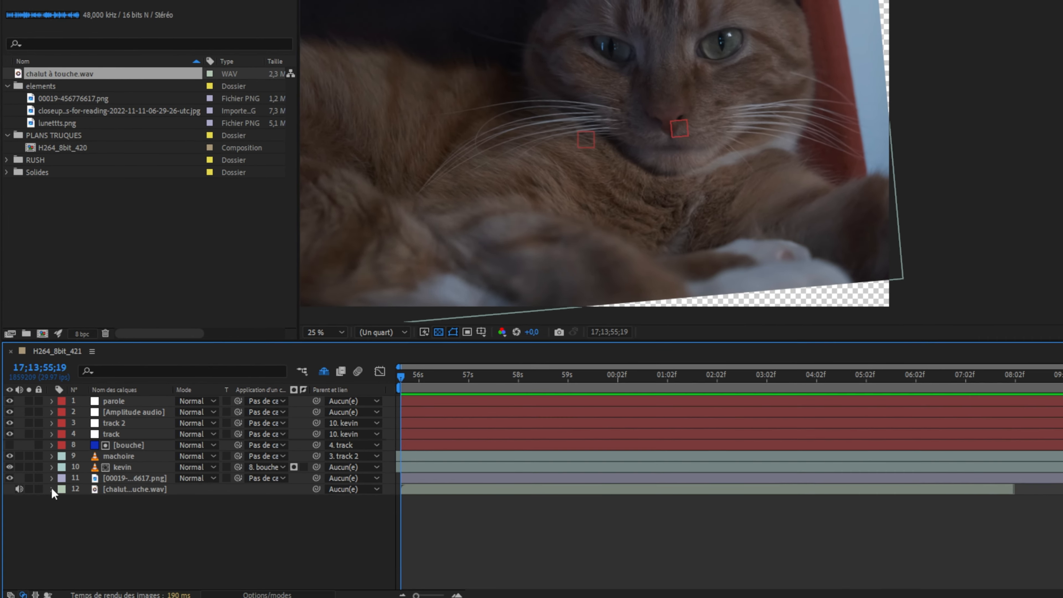
- Display the audio waveform and scrub the timeline to check that the parole null moves with the speech
{"action": "left_click", "coordinate": [52, 490]}
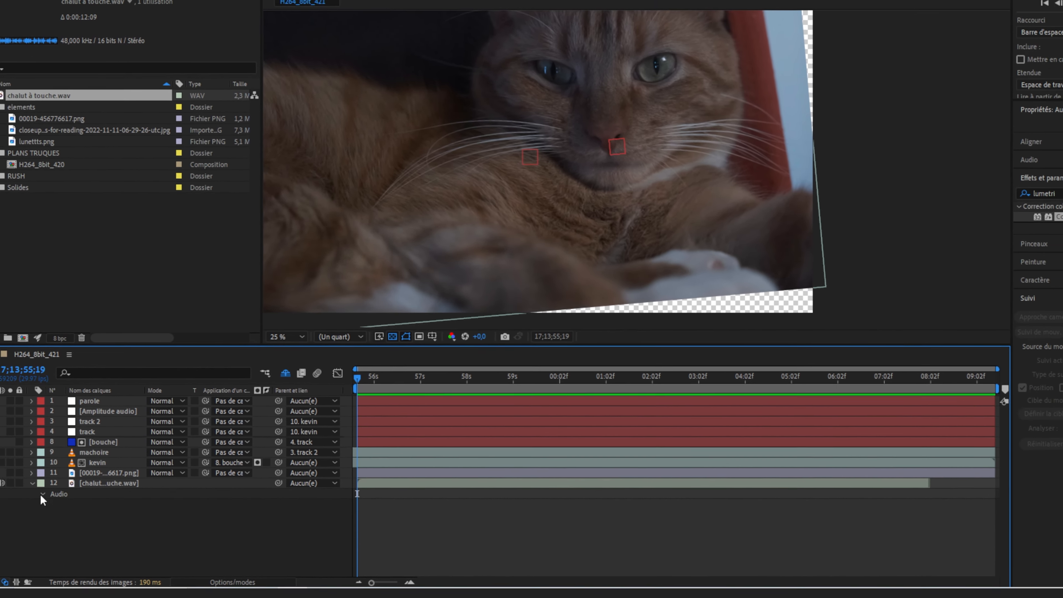
{"action": "left_click", "coordinate": [40, 494]}
{"action": "left_click", "coordinate": [43, 512]}
{"action": "scroll", "coordinate": [538, 100], "scroll_direction": "up", "scroll_amount": 3}
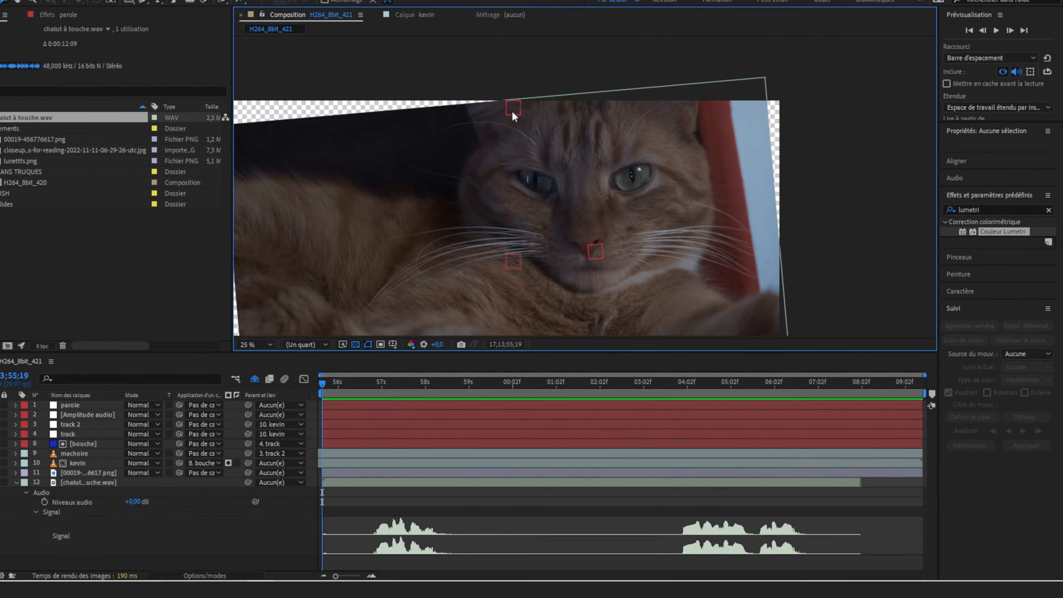
{"action": "left_click", "coordinate": [514, 112]}
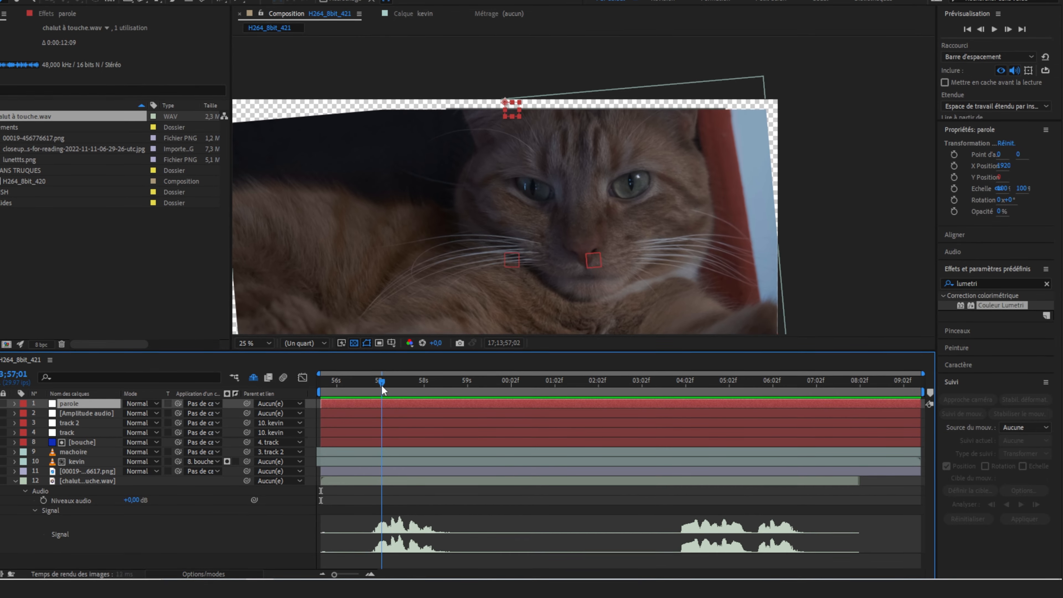
{"action": "left_click_drag", "start_coordinate": [381, 385], "coordinate": [207, 419]}
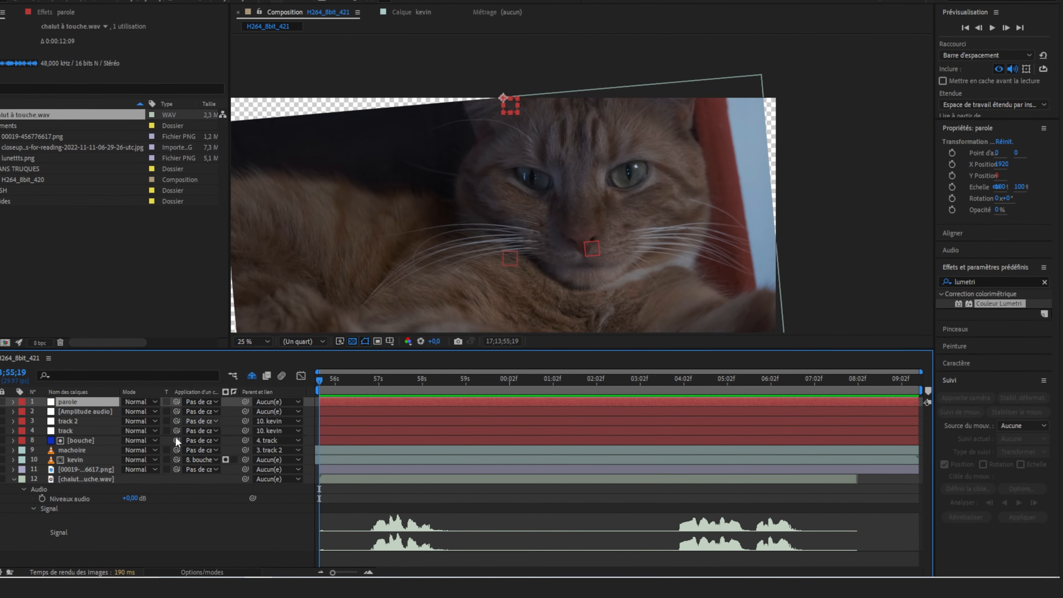
- Parent the track 2 null to the parole null
{"action": "left_click", "coordinate": [78, 419]}
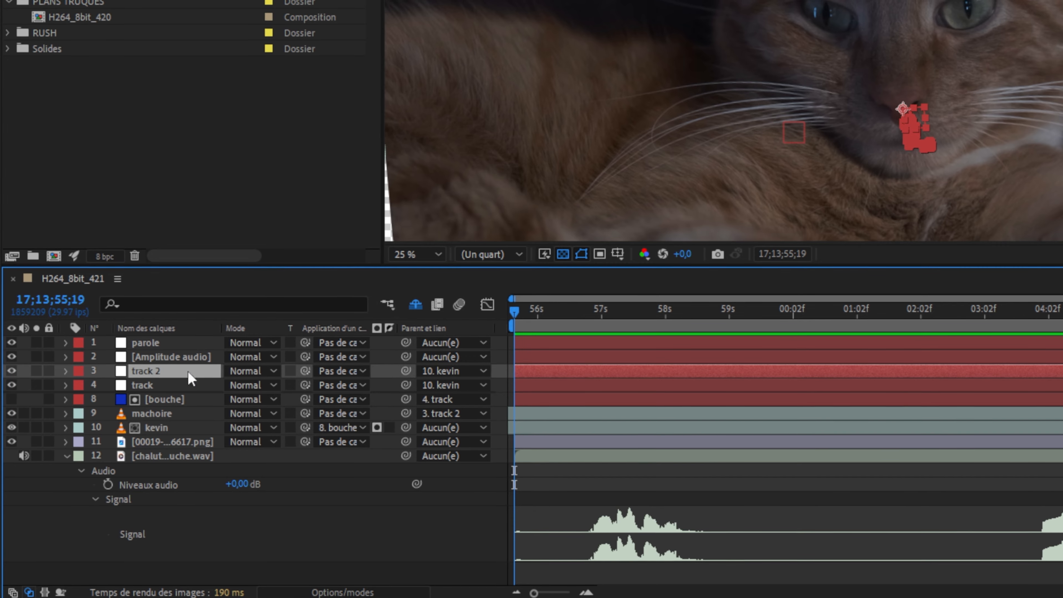
{"action": "left_click_drag", "start_coordinate": [402, 370], "coordinate": [144, 340]}
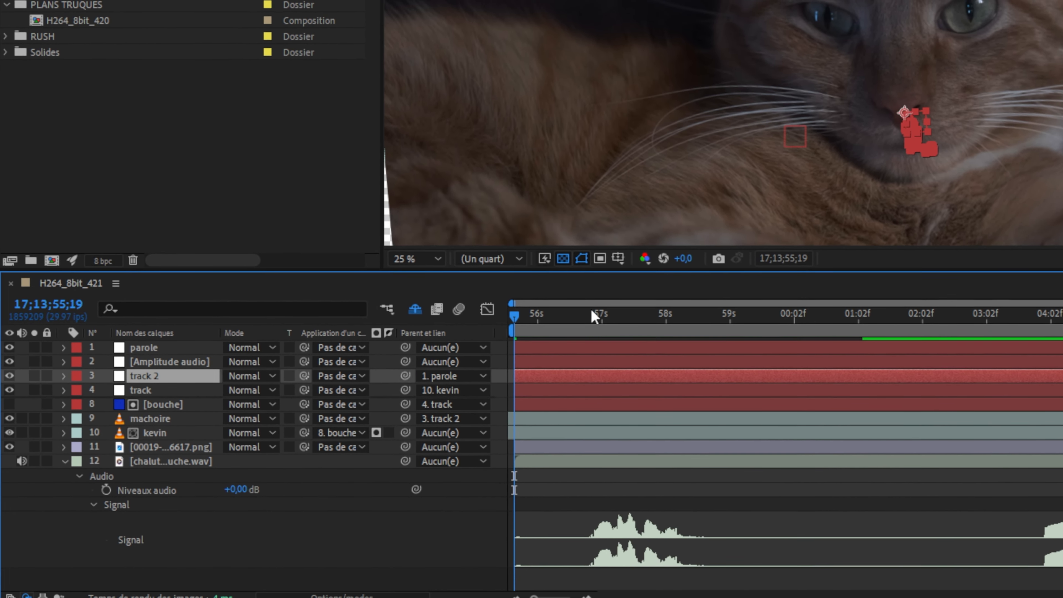
- Scrub and play the start of the composition to check the jaw movement against the speech
{"action": "left_click", "coordinate": [615, 315]}
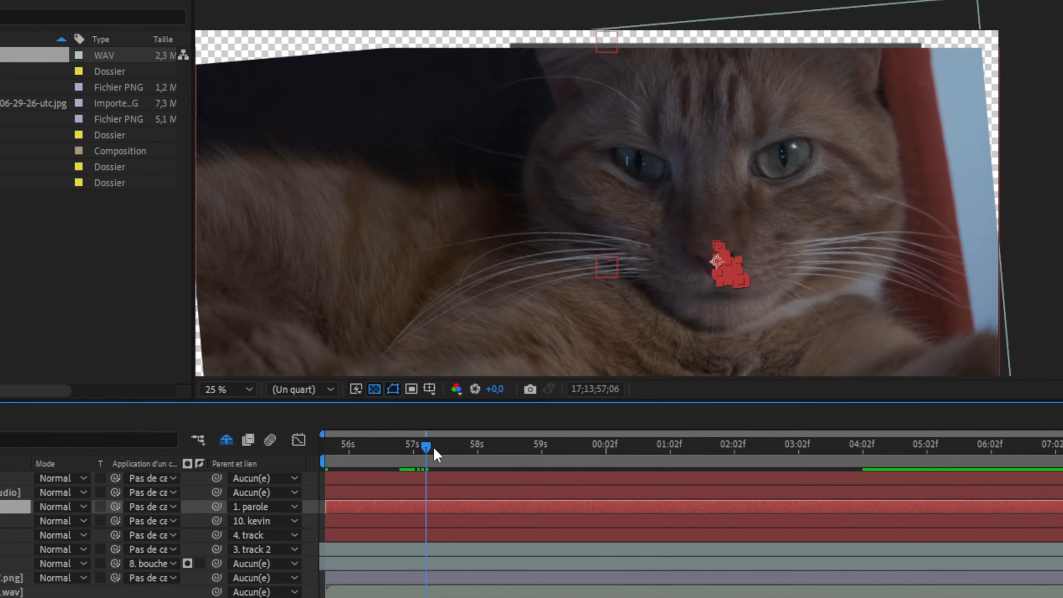
{"action": "left_click_drag", "start_coordinate": [435, 454], "coordinate": [422, 454]}
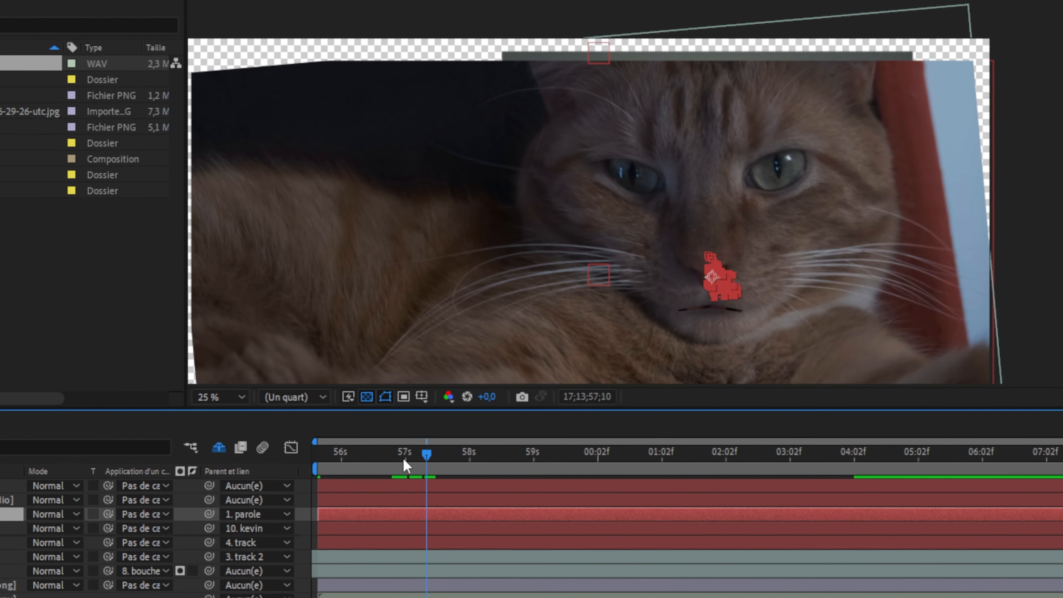
{"action": "key", "text": "Home"}
{"action": "key", "text": "space"}
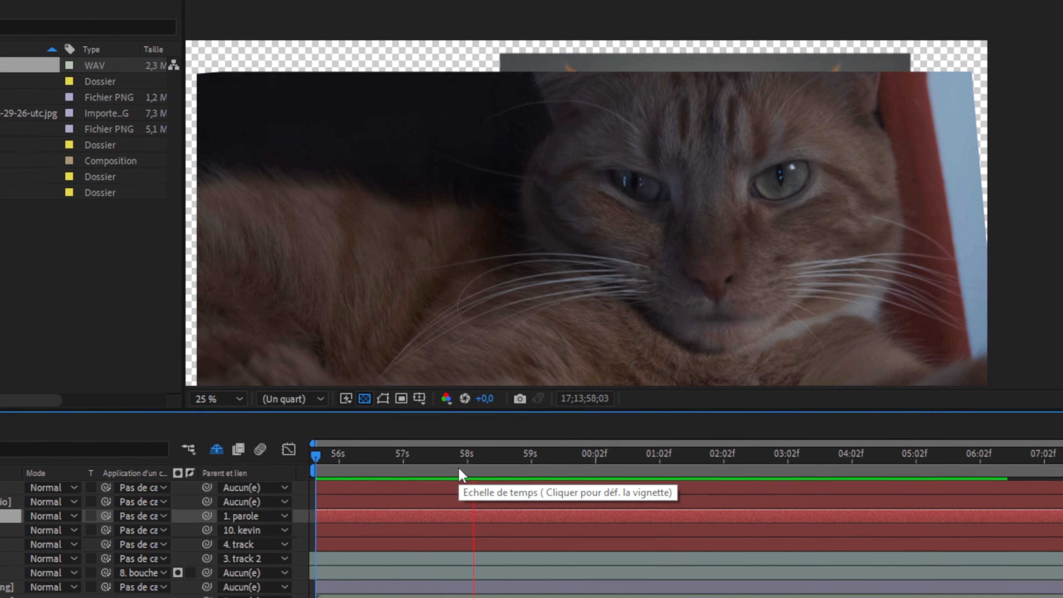
{"action": "left_click_drag", "start_coordinate": [459, 468], "coordinate": [434, 465]}
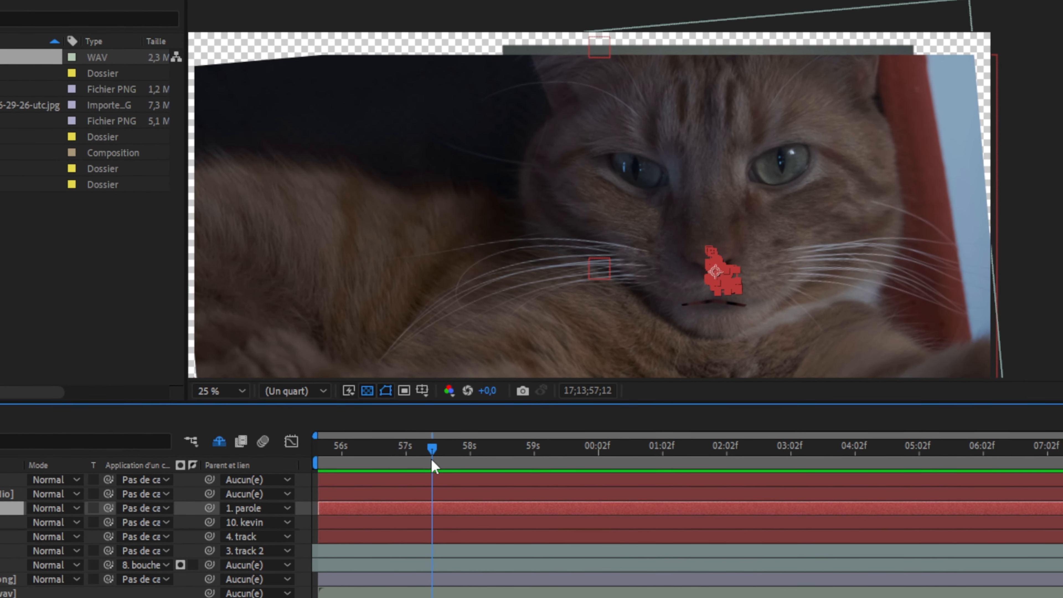
- Reposition the 00019-456776617.png layer behind the cat so its fangs show inside the mouth opening
{"action": "scroll", "coordinate": [670, 213], "scroll_direction": "up", "scroll_amount": 2}
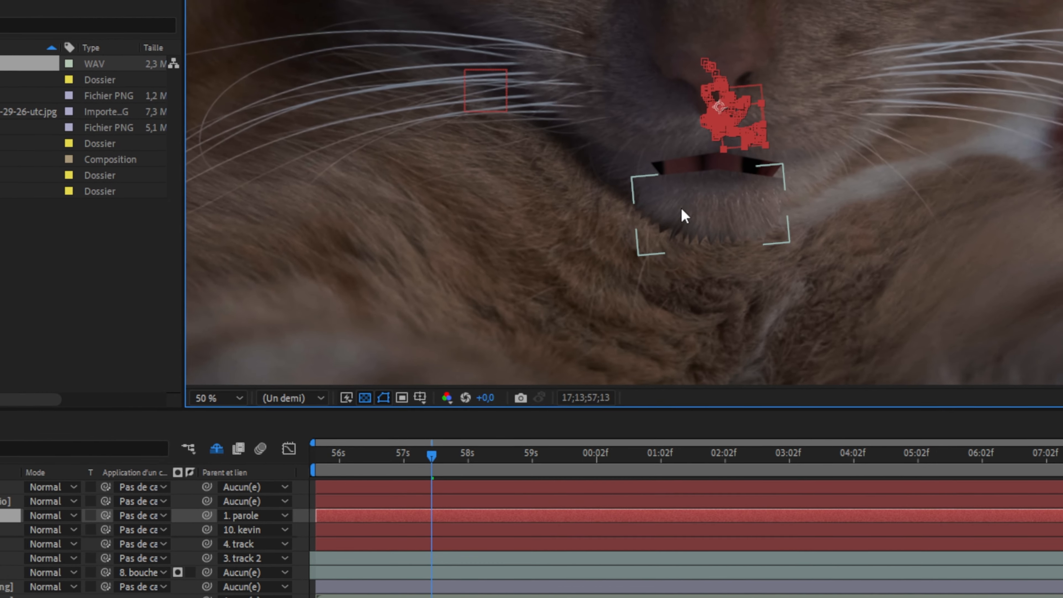
{"action": "scroll", "coordinate": [681, 206], "scroll_direction": "up", "scroll_amount": 2}
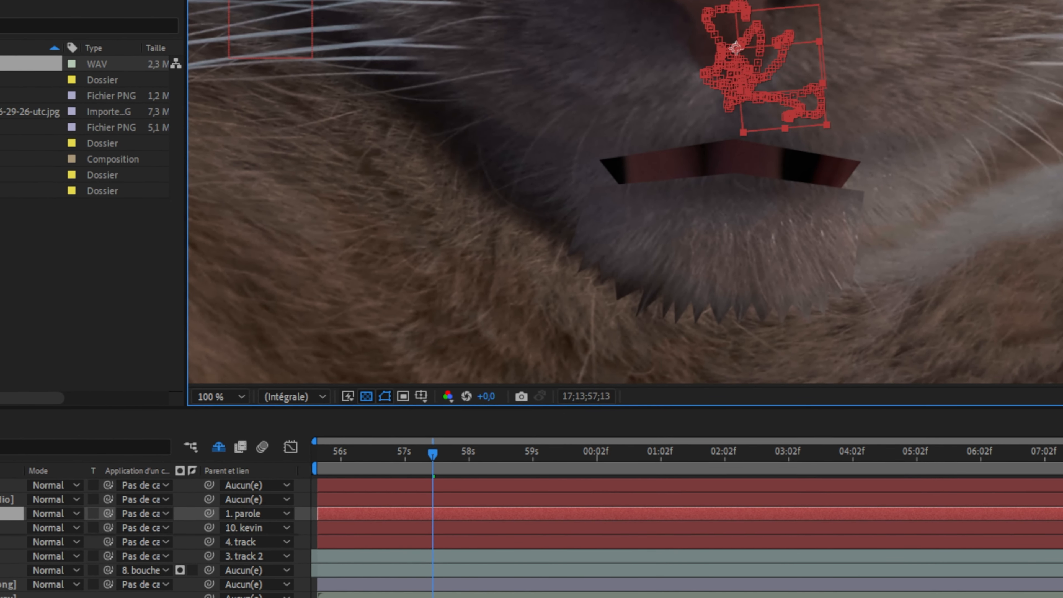
{"action": "key", "text": "ctrl+shift+a"}
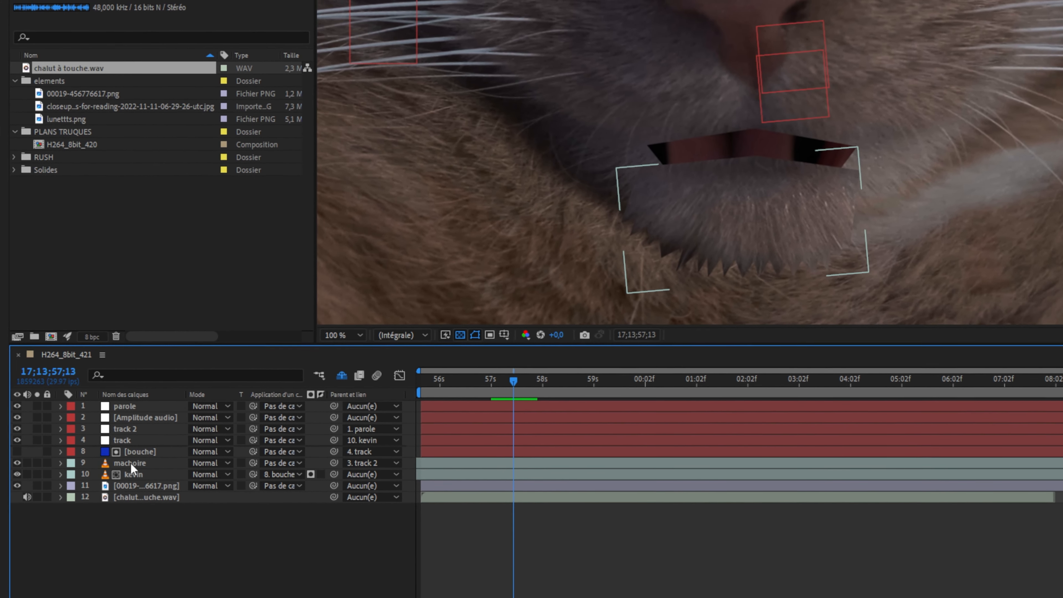
{"action": "left_click", "coordinate": [138, 449]}
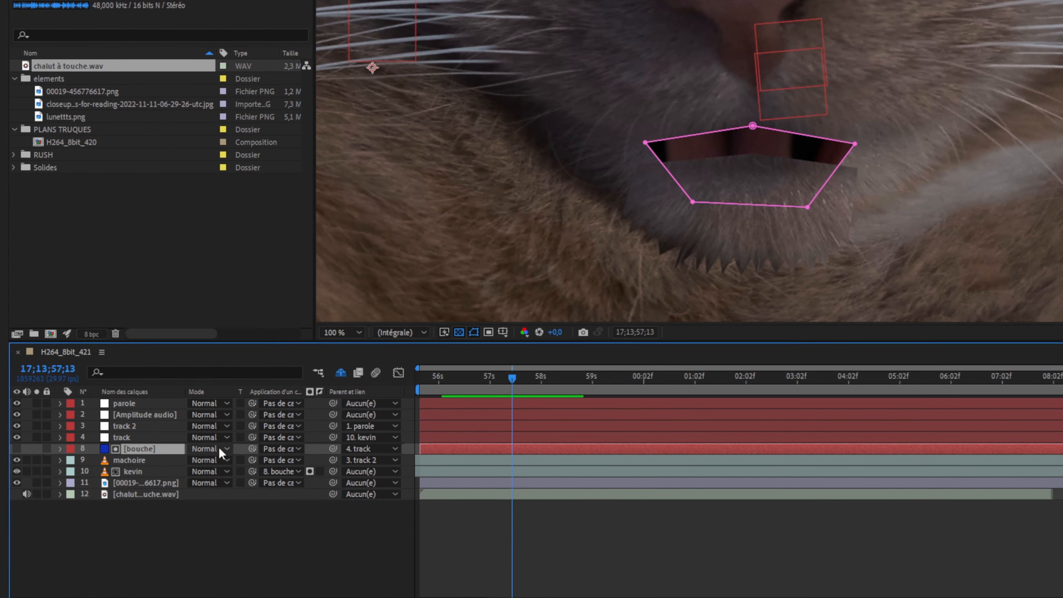
{"action": "left_click", "coordinate": [142, 493]}
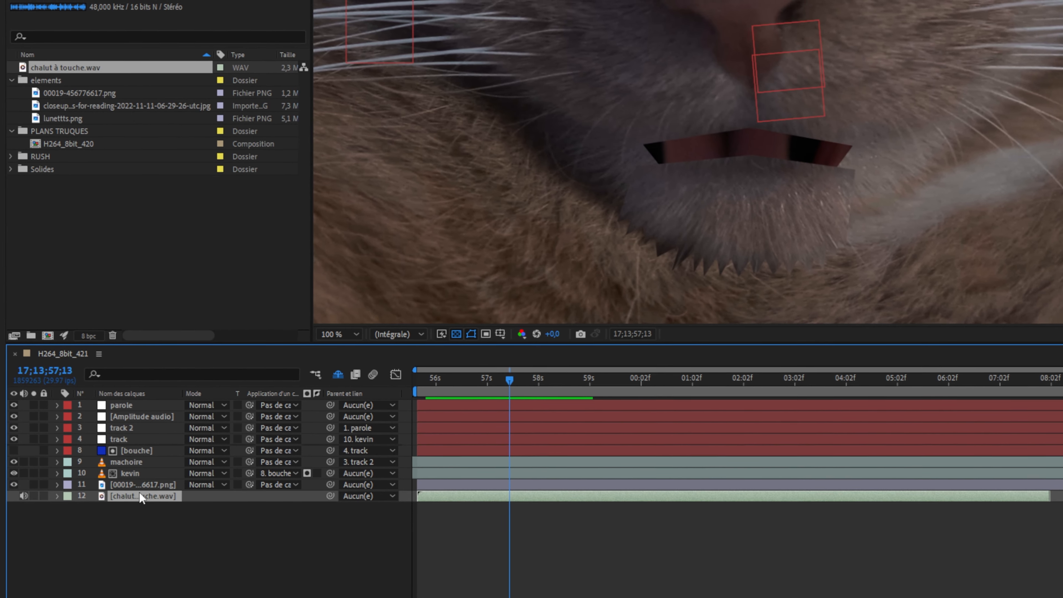
{"action": "left_click", "coordinate": [140, 485]}
{"action": "left_click_drag", "start_coordinate": [801, 147], "coordinate": [821, 193]}
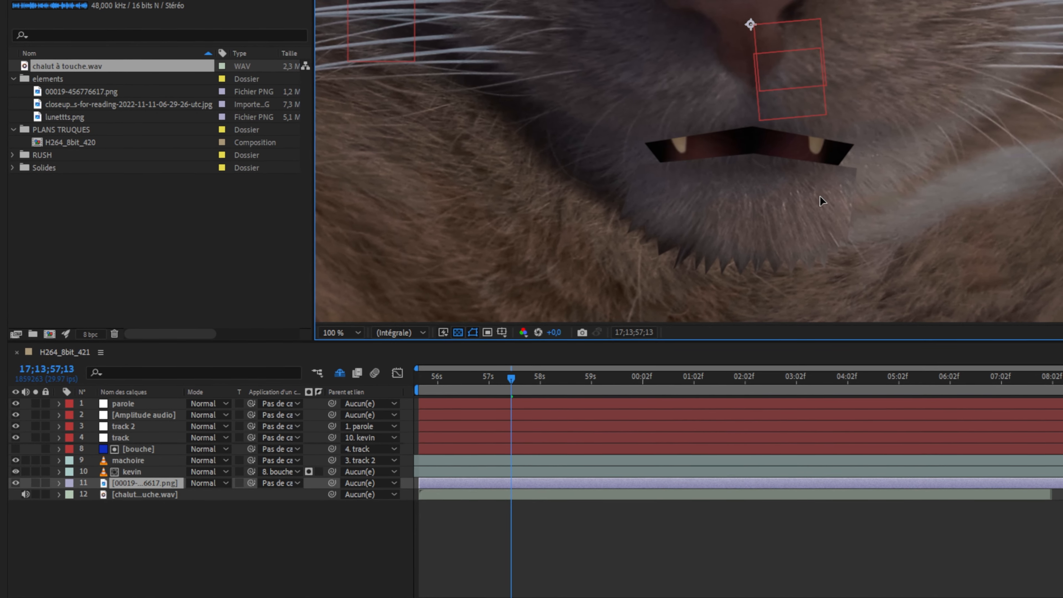
- Feather the bouche layer's mask by 5 pixels and spread its lower corners outward
{"action": "left_click", "coordinate": [141, 448]}
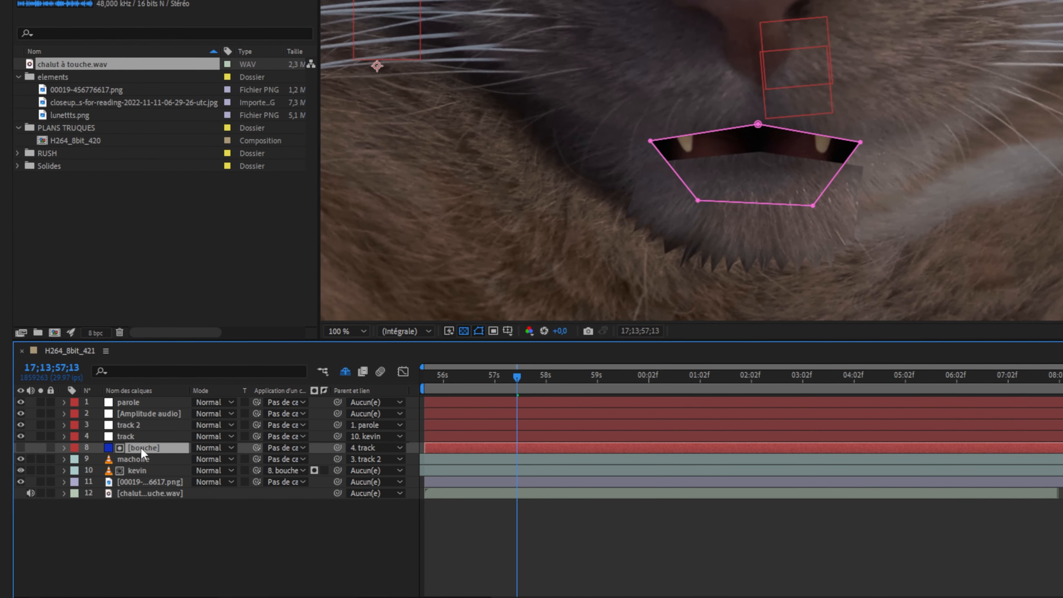
{"action": "key", "text": "m"}
{"action": "key", "text": "m"}
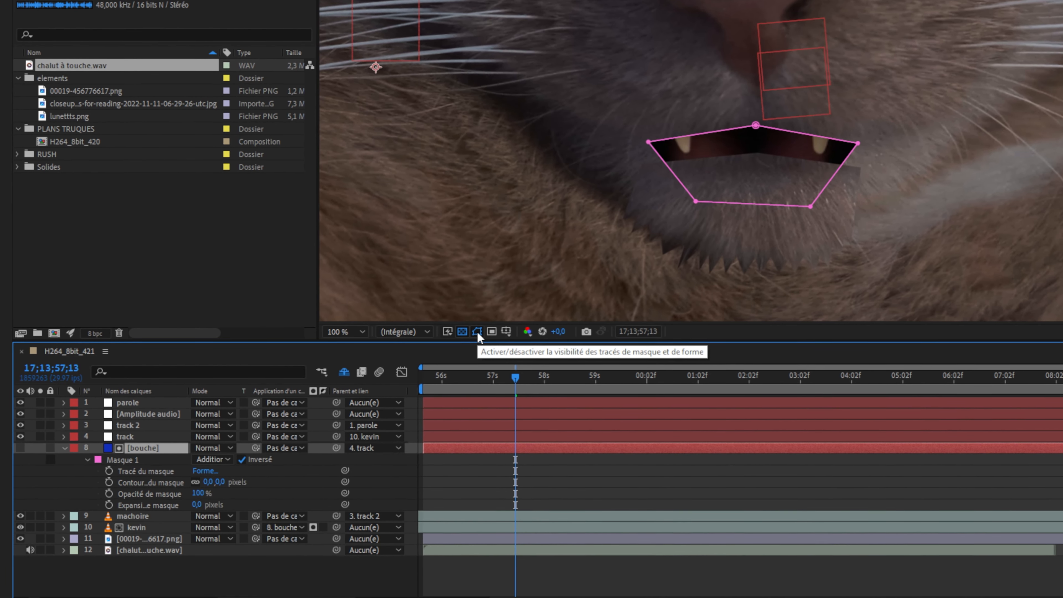
{"action": "left_click", "coordinate": [477, 331]}
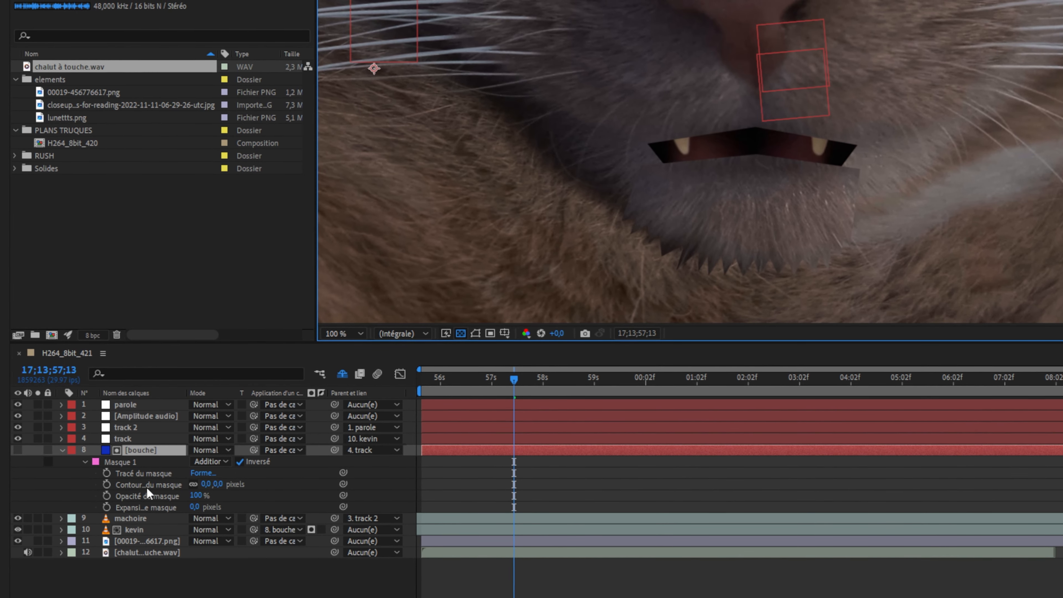
{"action": "left_click_drag", "start_coordinate": [207, 483], "coordinate": [220, 484]}
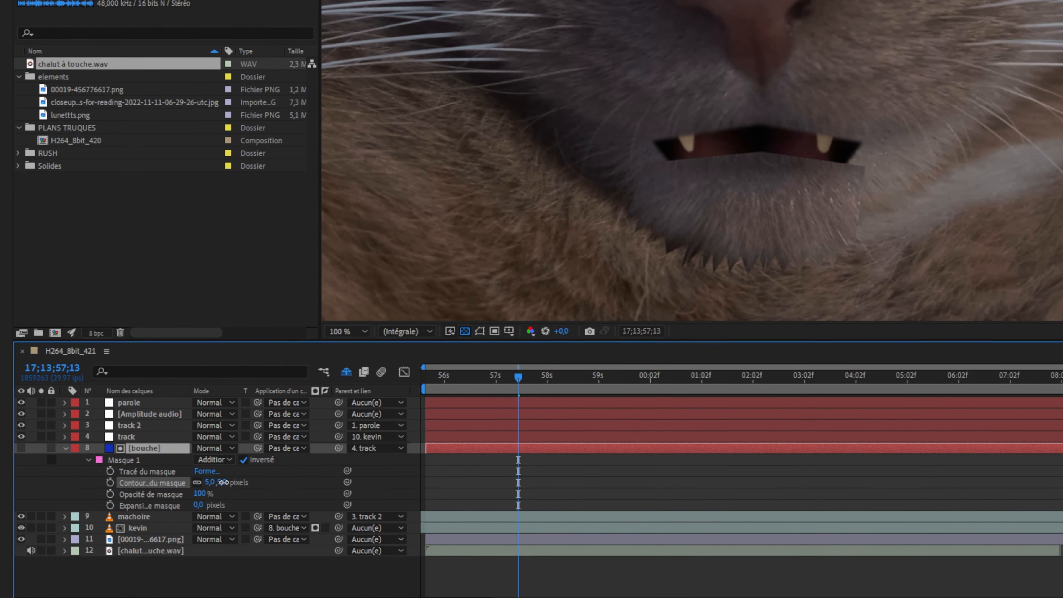
{"action": "left_click_drag", "start_coordinate": [219, 487], "coordinate": [219, 486]}
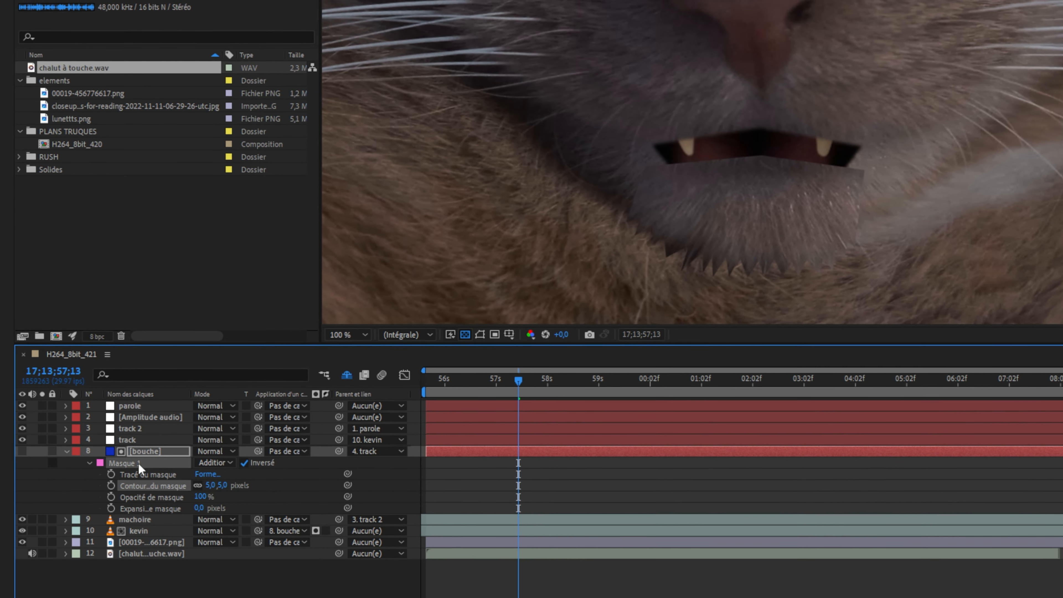
{"action": "left_click", "coordinate": [480, 335]}
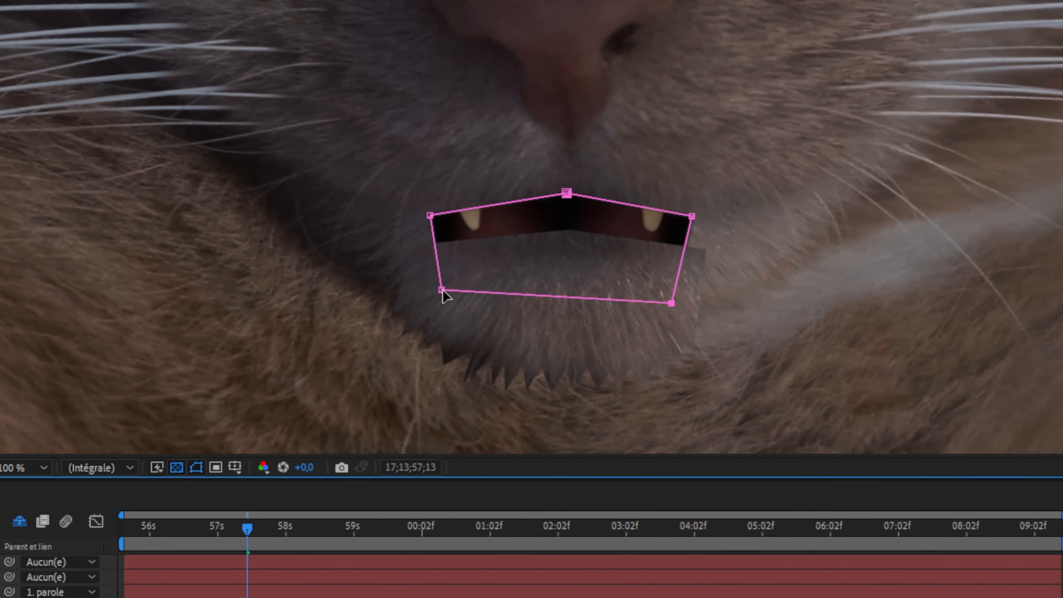
{"action": "left_click_drag", "start_coordinate": [441, 290], "coordinate": [441, 295]}
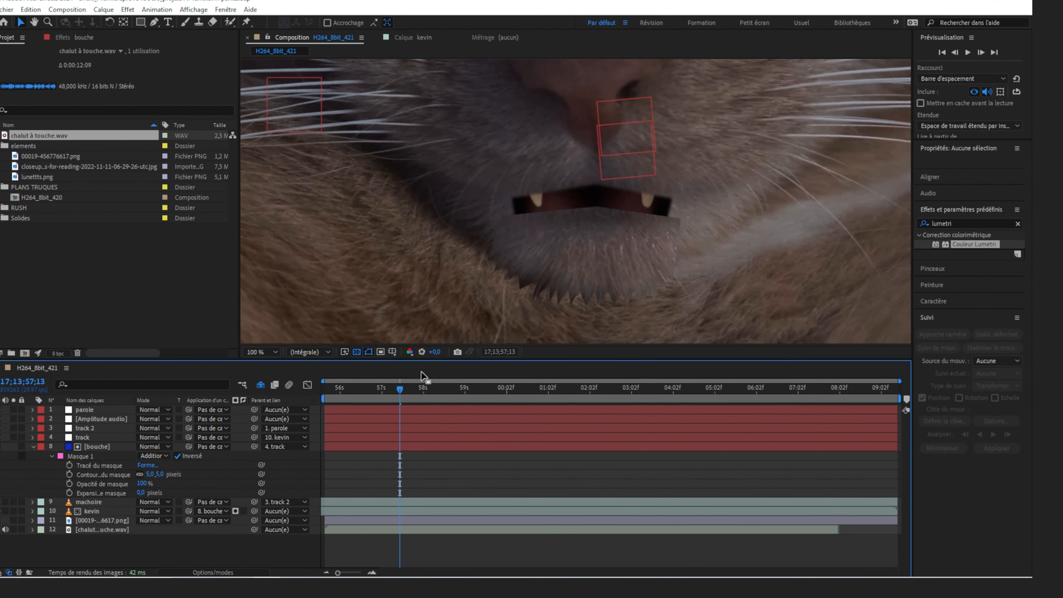
- Round the top middle point of the machoire layer's mask with the Pen tool
{"action": "left_click", "coordinate": [591, 212]}
{"action": "left_click", "coordinate": [600, 205]}
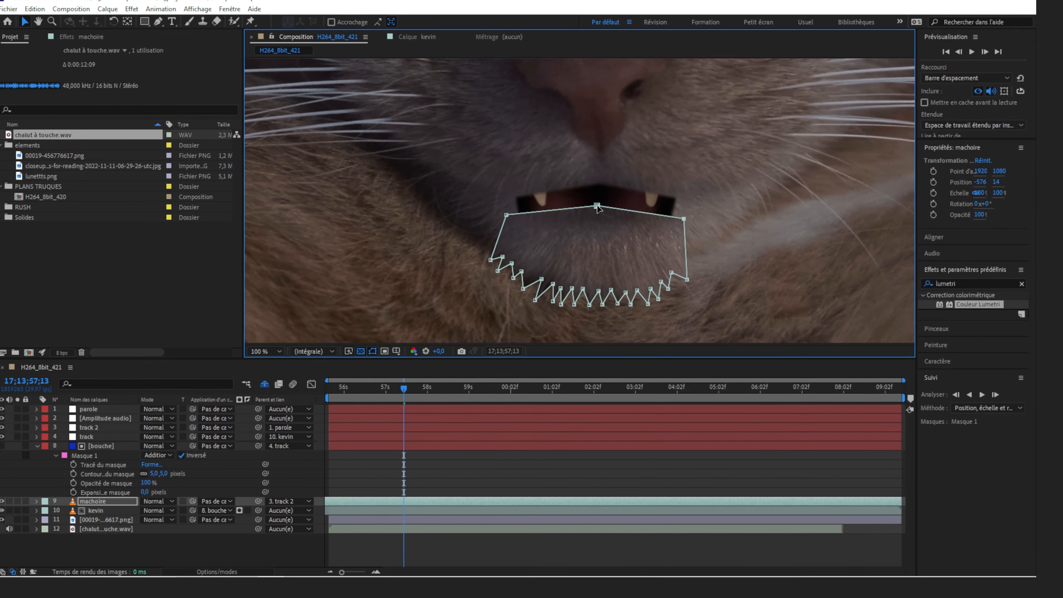
{"action": "left_click", "coordinate": [162, 22]}
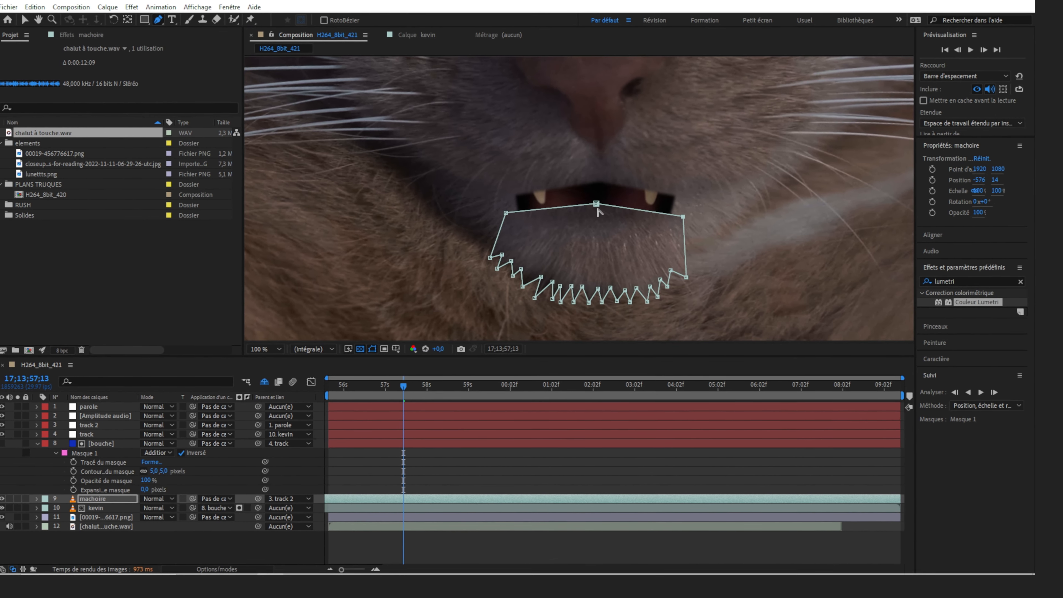
{"action": "left_click", "coordinate": [594, 204]}
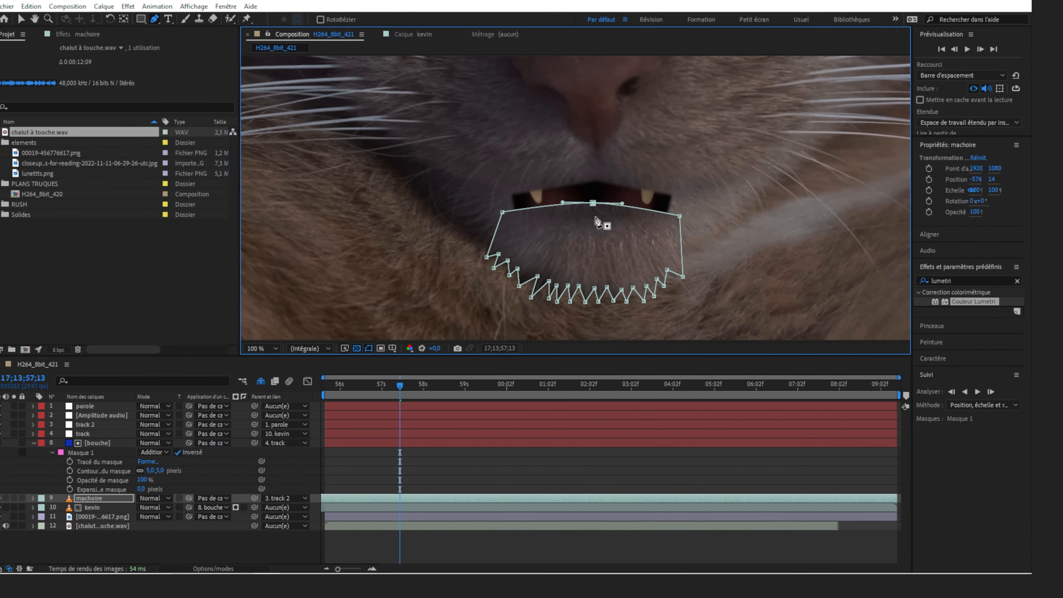
{"action": "left_click", "coordinate": [463, 466]}
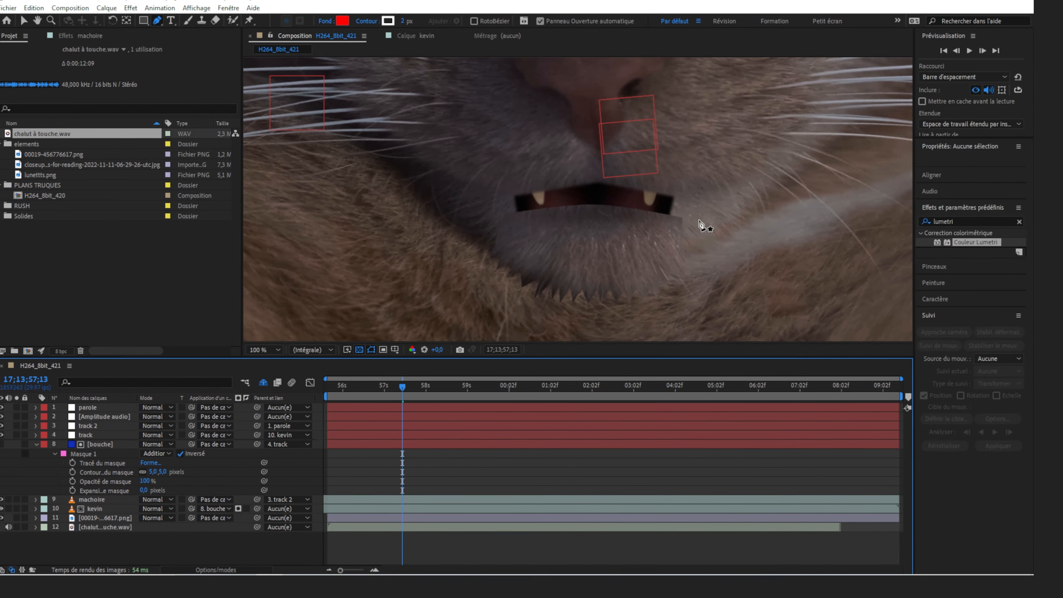
- Reveal the machoire layer's mask properties and set the mask feather to 7 pixels
{"action": "left_click", "coordinate": [98, 500]}
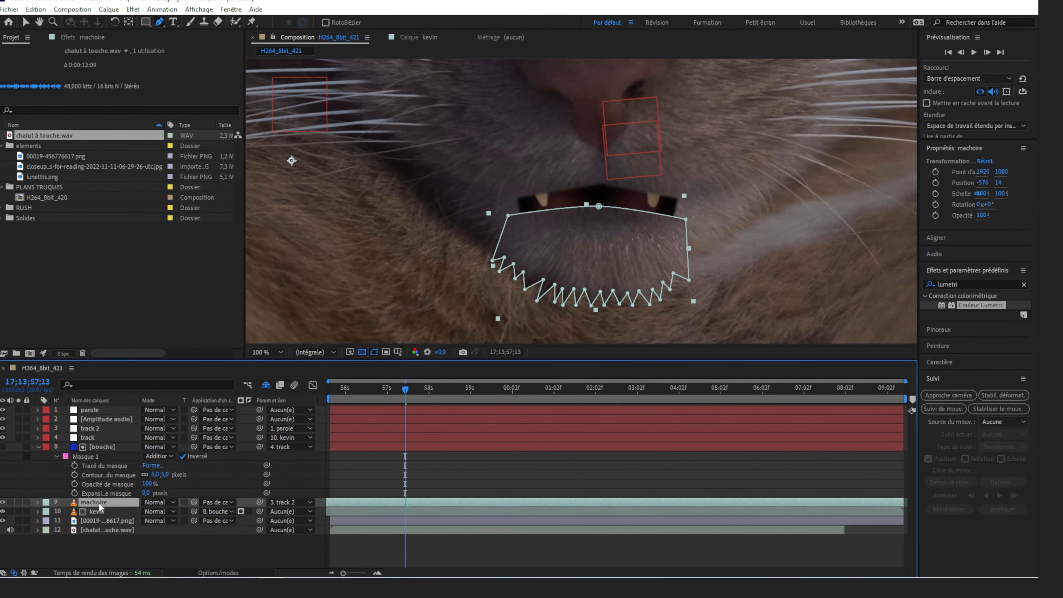
{"action": "key", "text": "m"}
{"action": "key", "text": "m"}
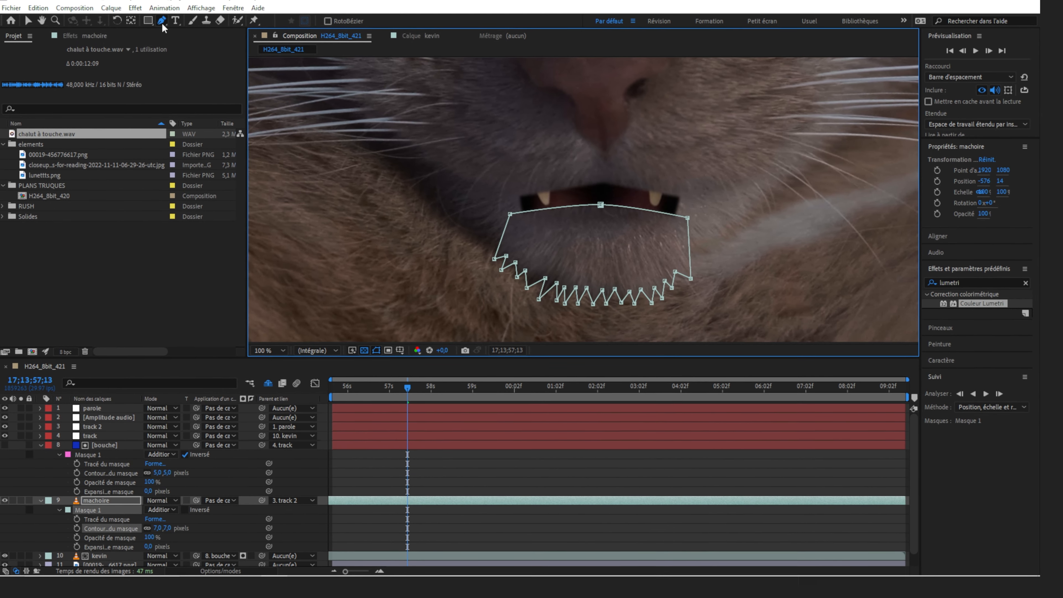
- Curve the upper corners of the machoire and bouche masks for a more natural mouth shape
{"action": "left_click", "coordinate": [684, 217], "text": "alt"}
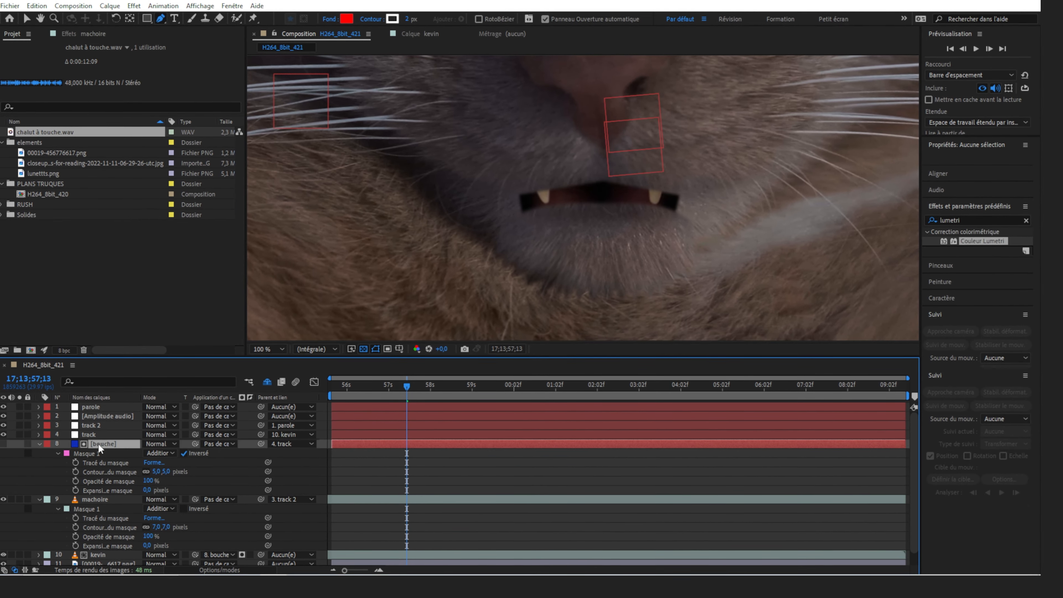
{"action": "left_click", "coordinate": [99, 450]}
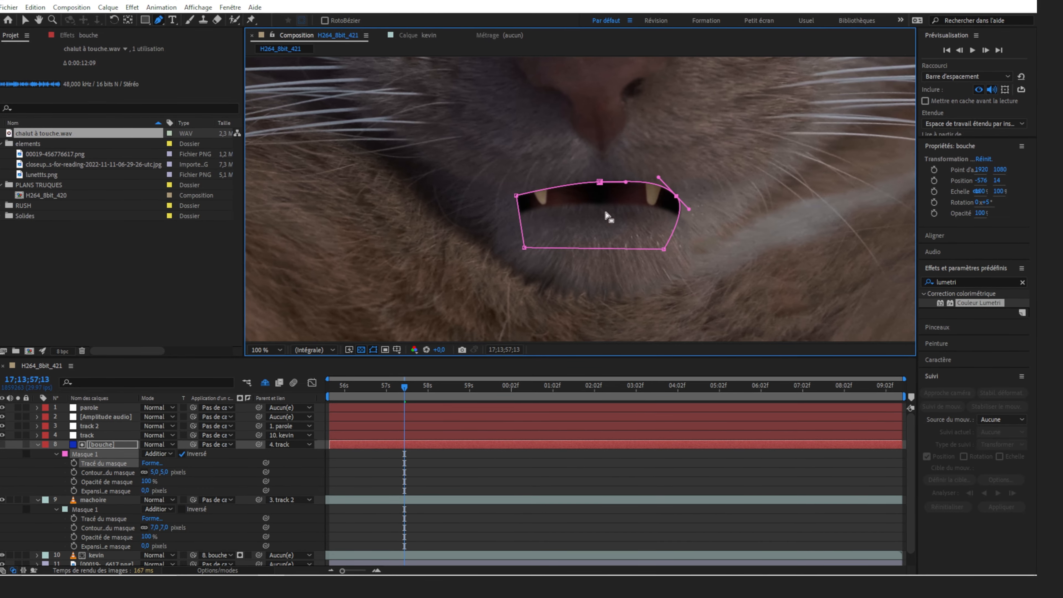
{"action": "left_click", "coordinate": [473, 476]}
- Collapse all layer properties and play and scrub the composition to check the reshaped mouth
{"action": "key", "text": "ctrl+a"}
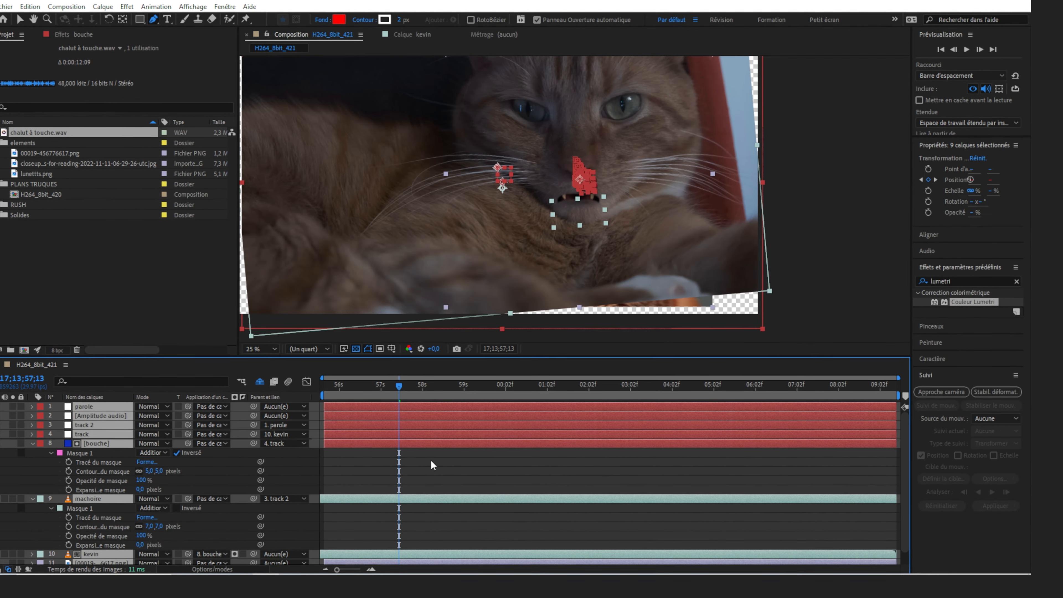
{"action": "key", "text": "p"}
{"action": "key", "text": "p"}
{"action": "key", "text": "space"}
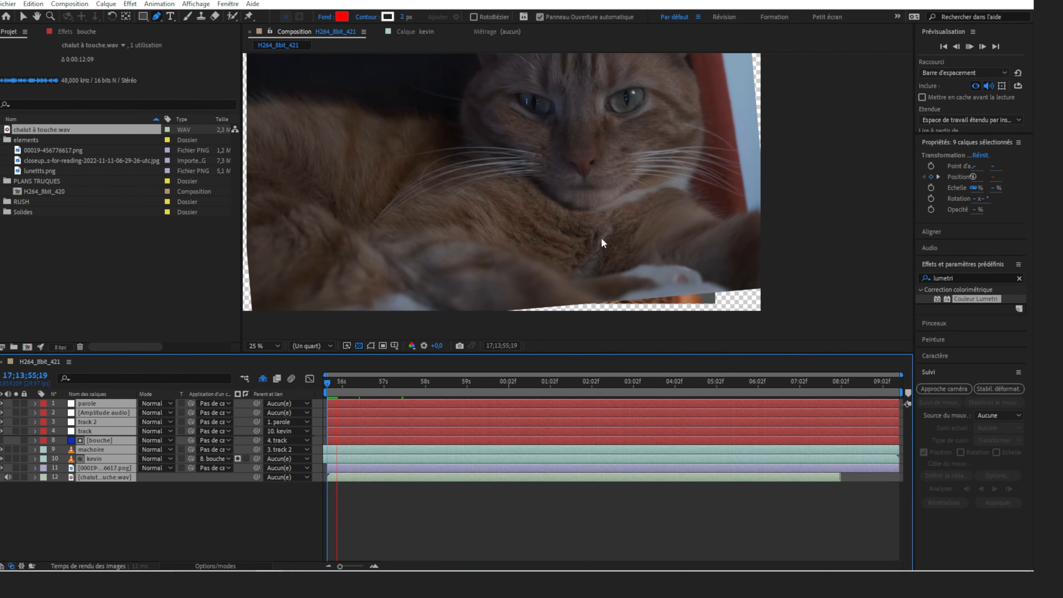
{"action": "key", "text": "space"}
{"action": "left_click_drag", "start_coordinate": [340, 388], "coordinate": [398, 406]}
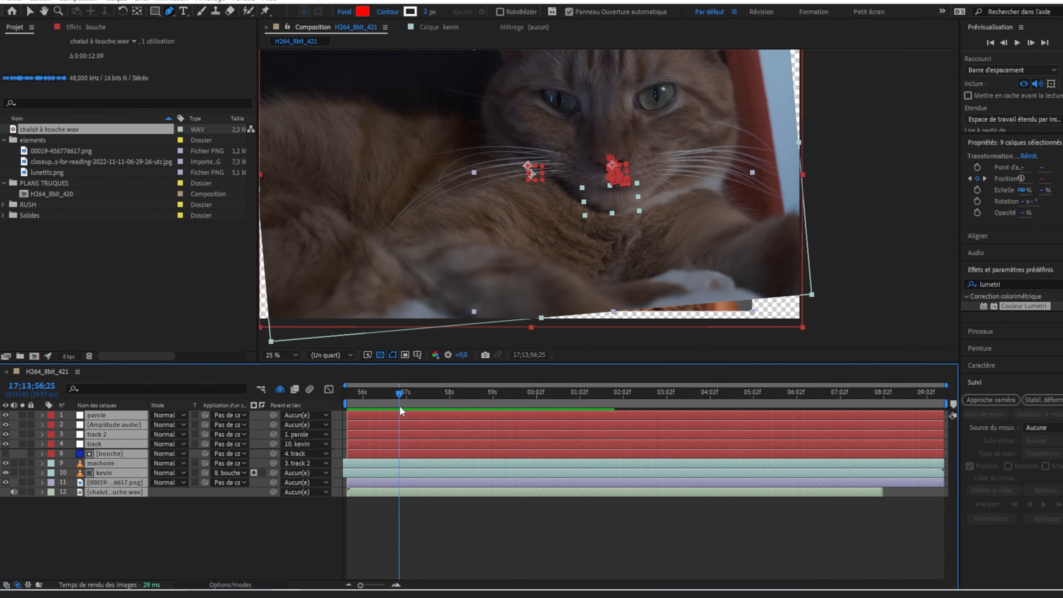
- Parent the 00019-456776617.png mouth image layer to the track null
{"action": "left_click", "coordinate": [230, 547]}
{"action": "left_click_drag", "start_coordinate": [285, 494], "coordinate": [100, 454]}
{"action": "left_click_drag", "start_coordinate": [415, 401], "coordinate": [366, 401]}
- Set the bouche mask's expansion to -5 pixels and hide the mask outlines to inspect the closed mouth
{"action": "scroll", "coordinate": [652, 125], "scroll_direction": "up", "scroll_amount": 3}
{"action": "left_click", "coordinate": [118, 482]}
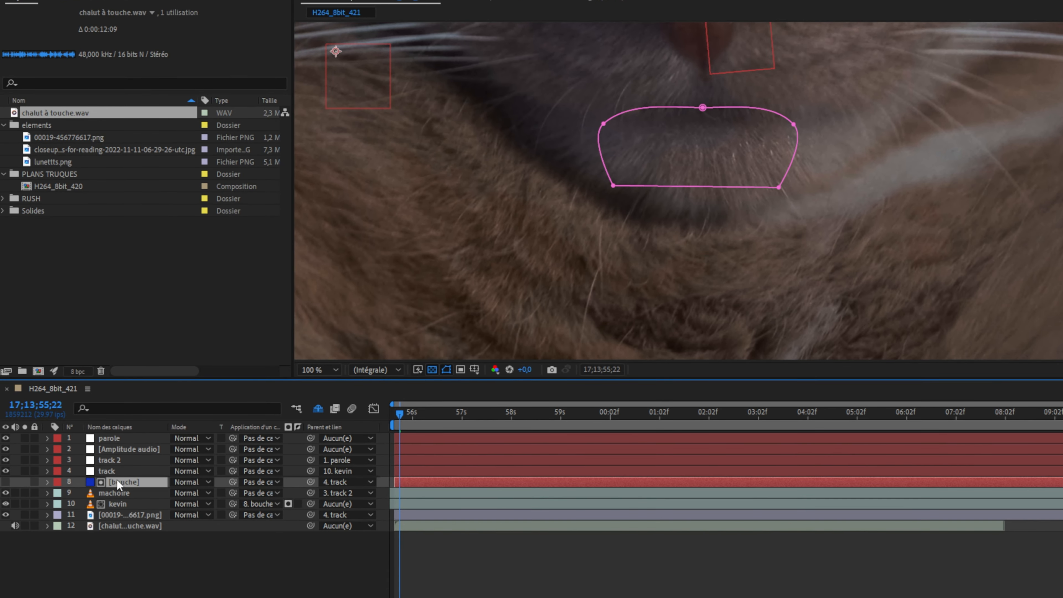
{"action": "key", "text": "m"}
{"action": "key", "text": "m"}
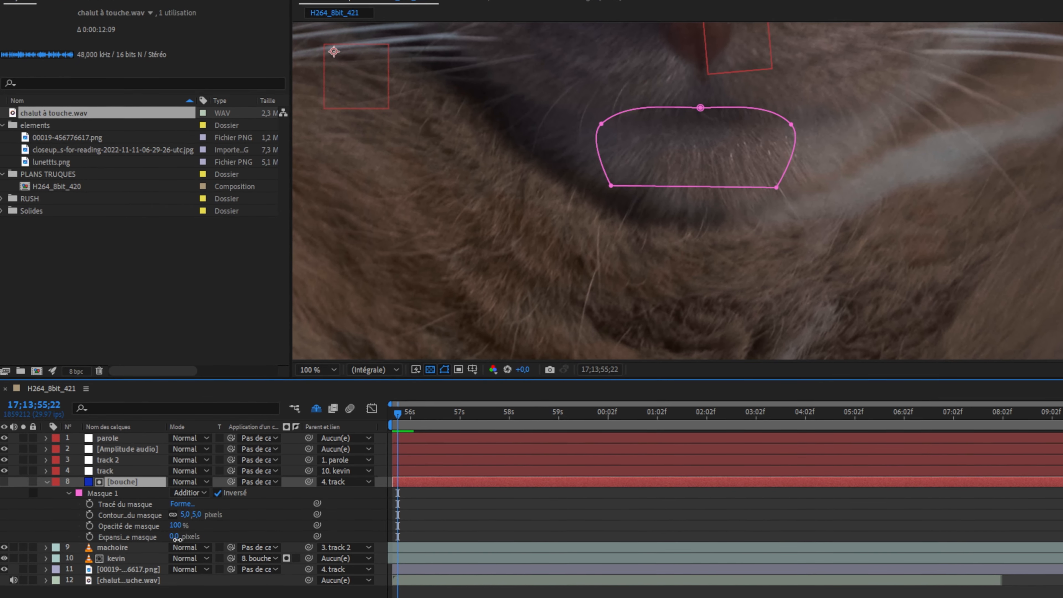
{"action": "left_click_drag", "start_coordinate": [177, 539], "coordinate": [176, 543]}
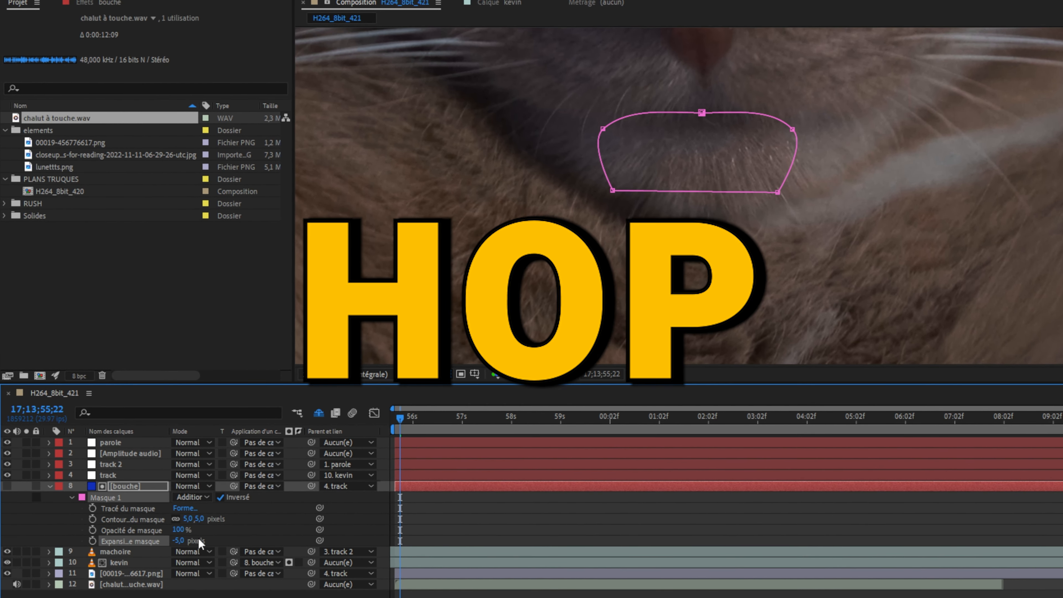
{"action": "left_click", "coordinate": [446, 376]}
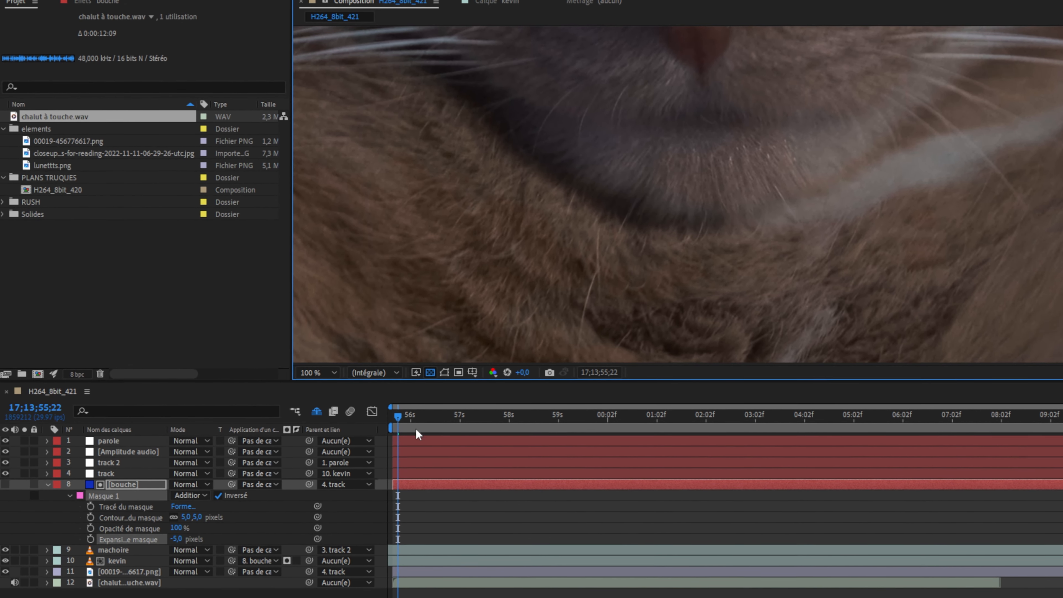
- Preview the talking animation with the contracted bouche mask and view the whole frame
{"action": "key", "text": "v"}
{"action": "scroll", "coordinate": [772, 200], "scroll_direction": "up", "scroll_amount": 1}
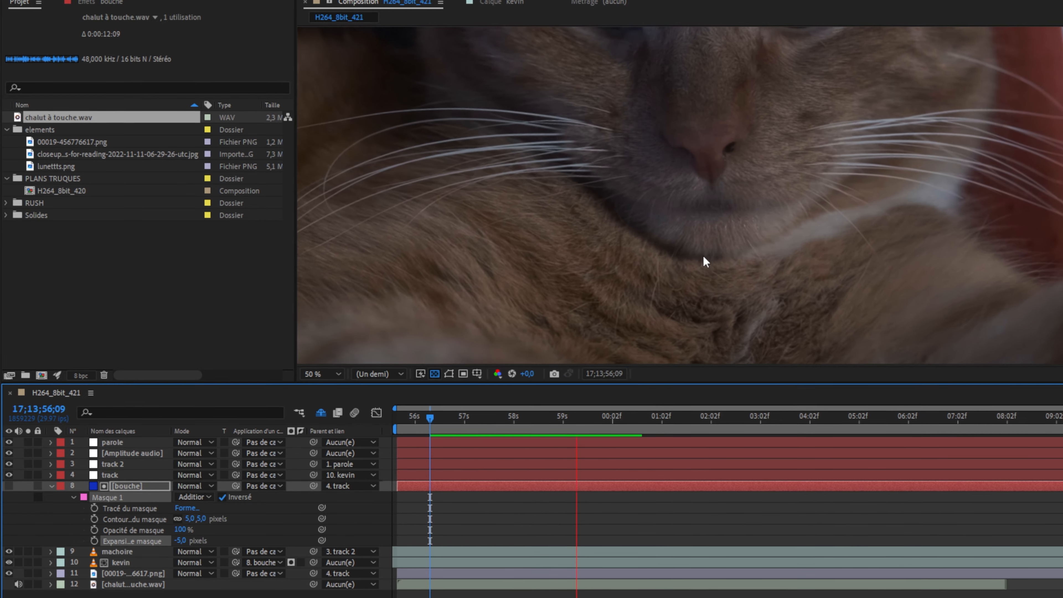
{"action": "left_click", "coordinate": [341, 389]}
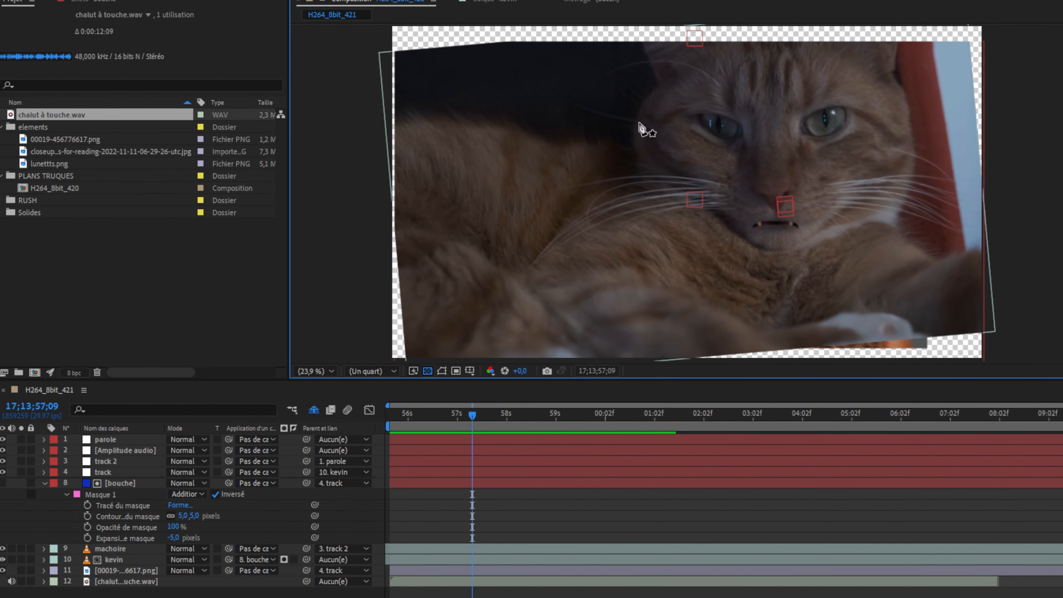
- Duplicate the kevin layer and rename the original layer beneath the copy to bkg
{"action": "left_click", "coordinate": [115, 561]}
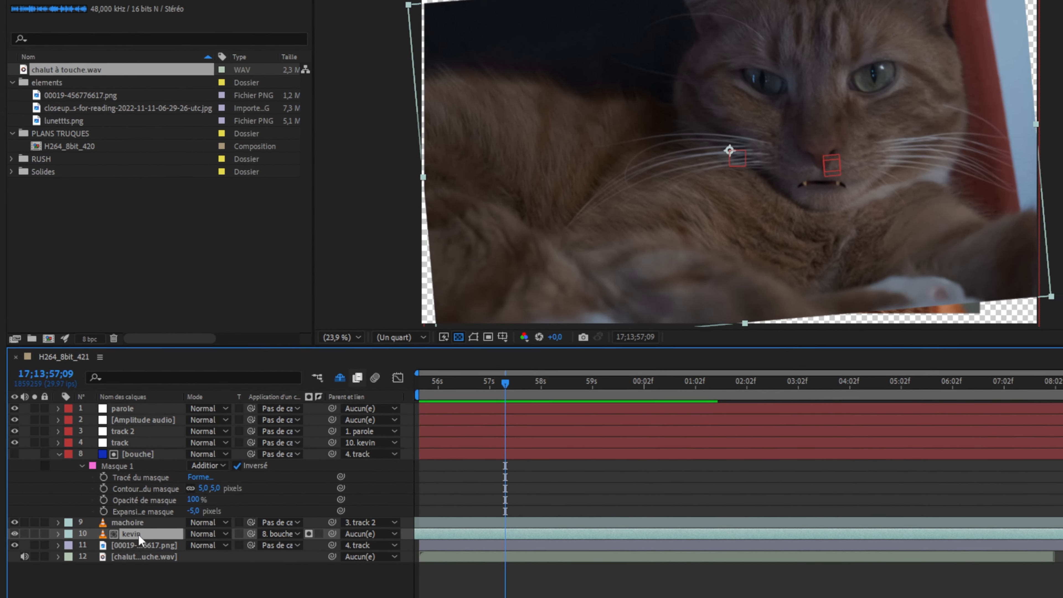
{"action": "key", "text": "ctrl+d"}
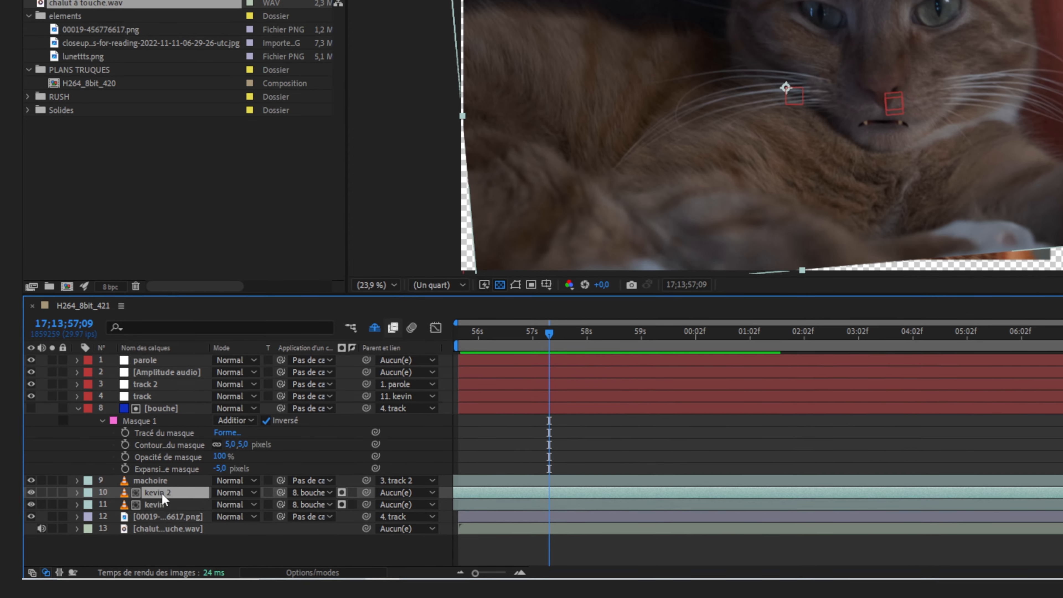
{"action": "left_click", "coordinate": [158, 522]}
{"action": "key", "text": "Return"}
{"action": "type", "text": "bkg"}
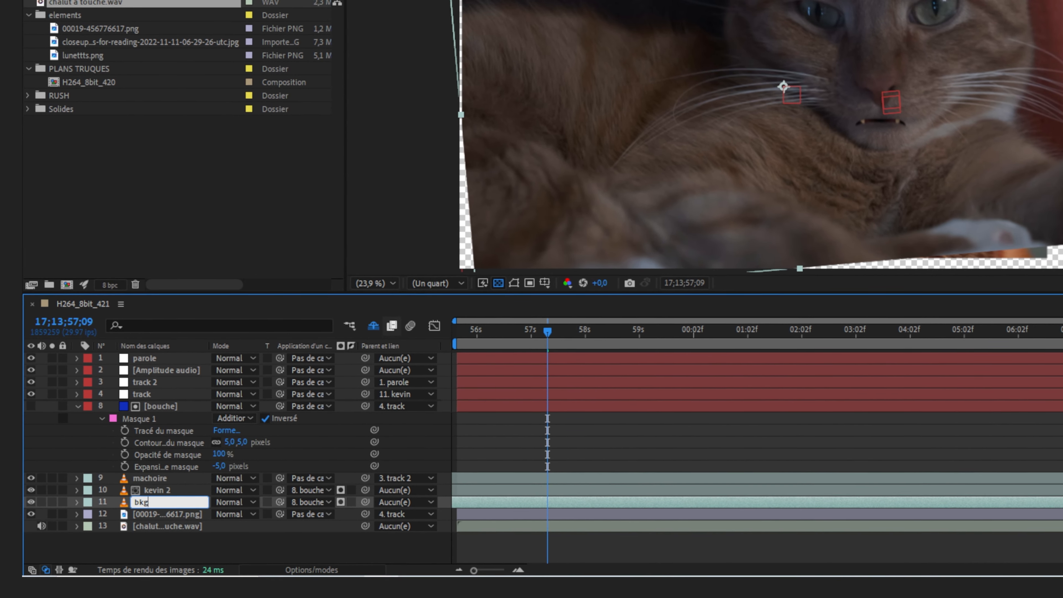
{"action": "key", "text": "Return"}
- Remove the track matte from the bkg layer and move the layer to the bottom of the stack
{"action": "left_click", "coordinate": [324, 499]}
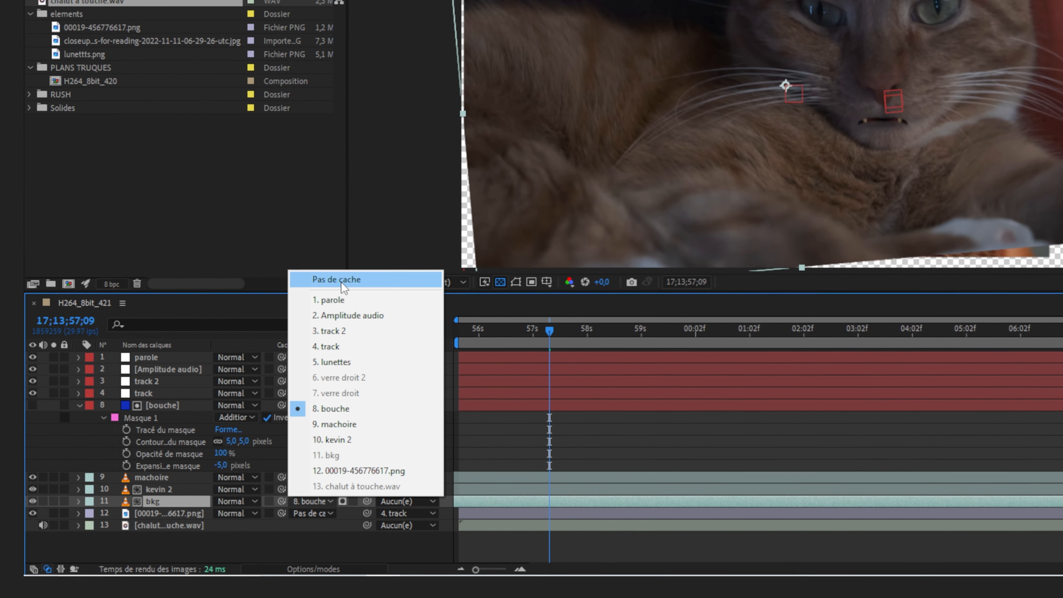
{"action": "left_click", "coordinate": [321, 277]}
{"action": "left_click_drag", "start_coordinate": [157, 499], "coordinate": [146, 536]}
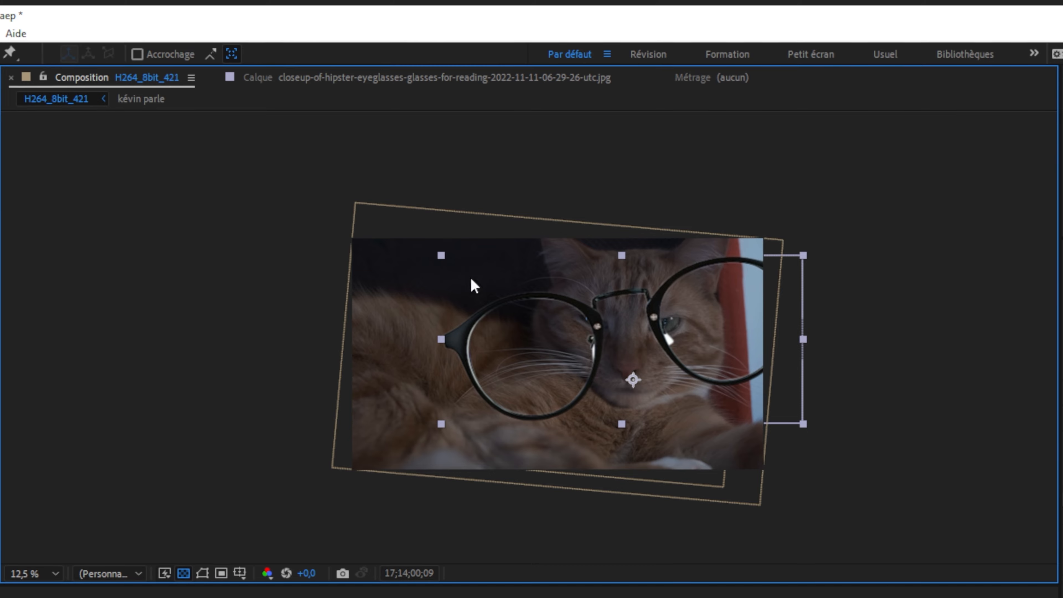
- Place the glasses image over the cat's eyes and set its rotation to 4°
{"action": "left_click_drag", "start_coordinate": [470, 278], "coordinate": [552, 314]}
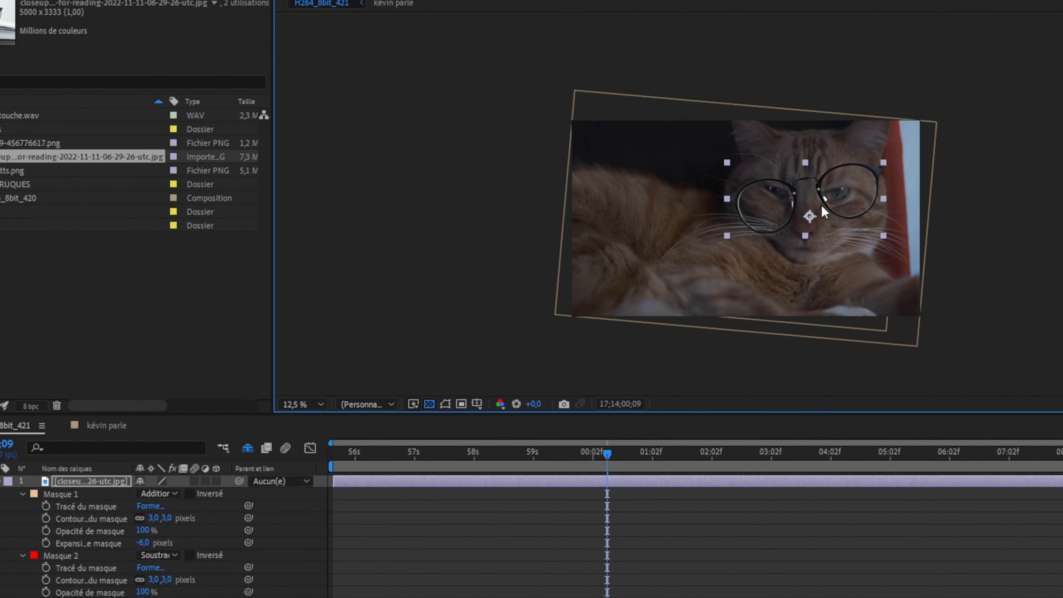
{"action": "scroll", "coordinate": [755, 248], "scroll_direction": "up", "scroll_amount": 2}
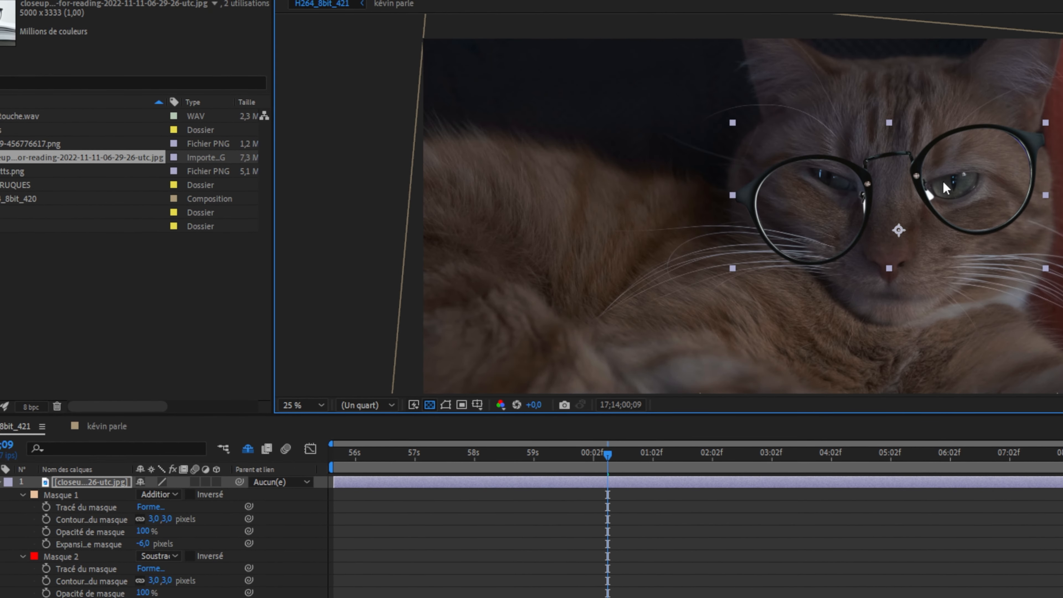
{"action": "key", "text": "r"}
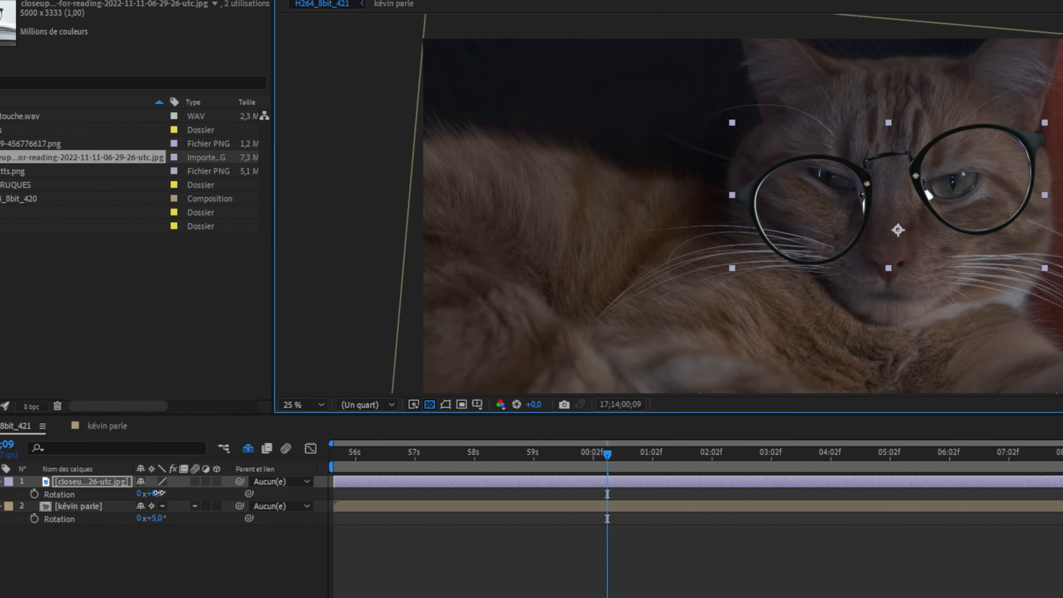
{"action": "left_click_drag", "start_coordinate": [160, 490], "coordinate": [163, 490]}
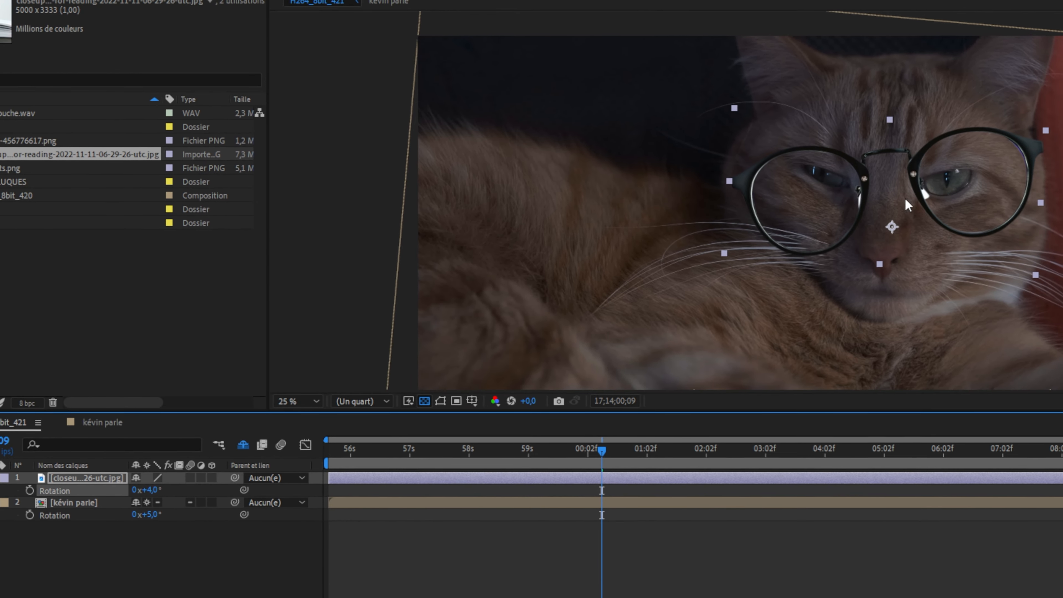
- Create a new adjustment layer and rename it verre droit
{"action": "right_click", "coordinate": [358, 388]}
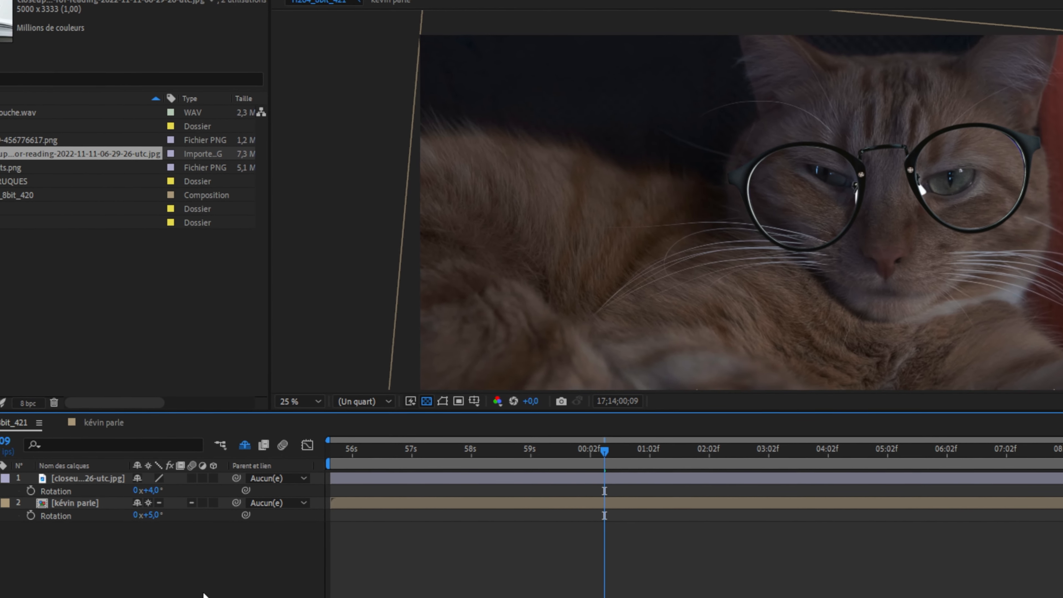
{"action": "mouse_move", "coordinate": [419, 414]}
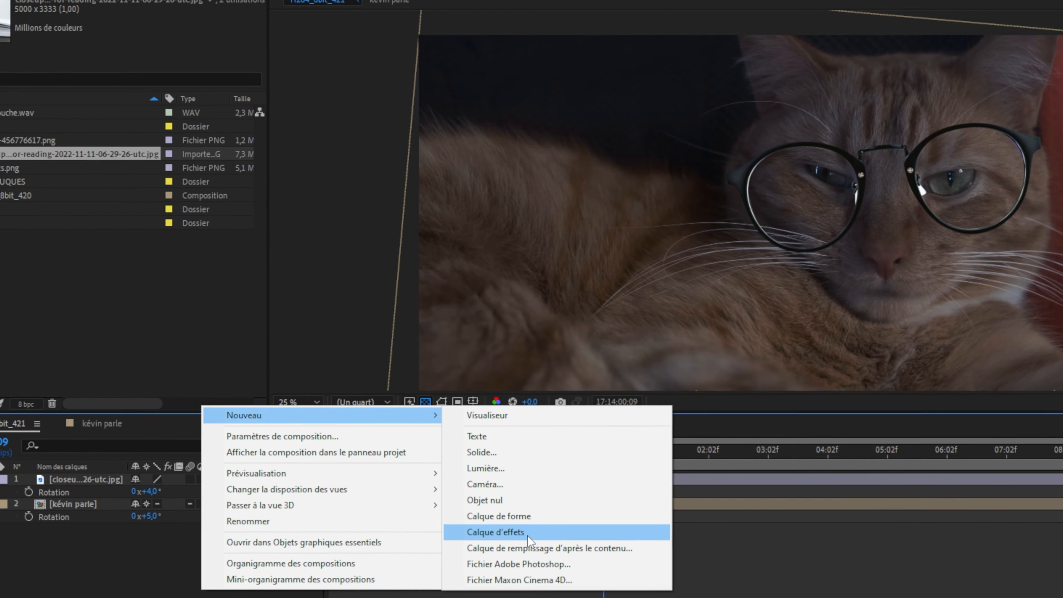
{"action": "left_click", "coordinate": [517, 532]}
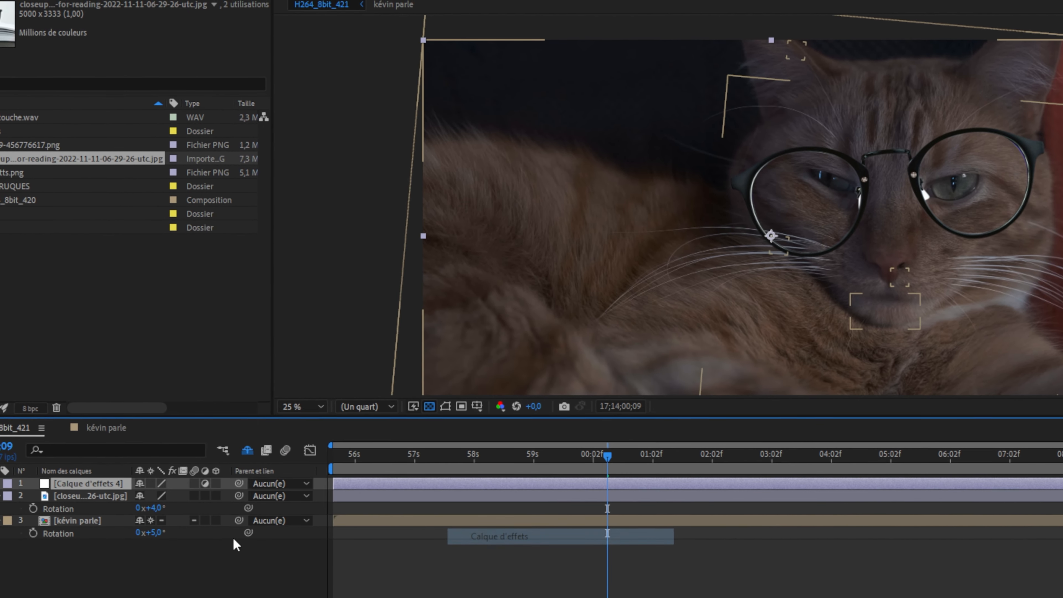
{"action": "key", "text": "Return"}
{"action": "type", "text": "verre droit"}
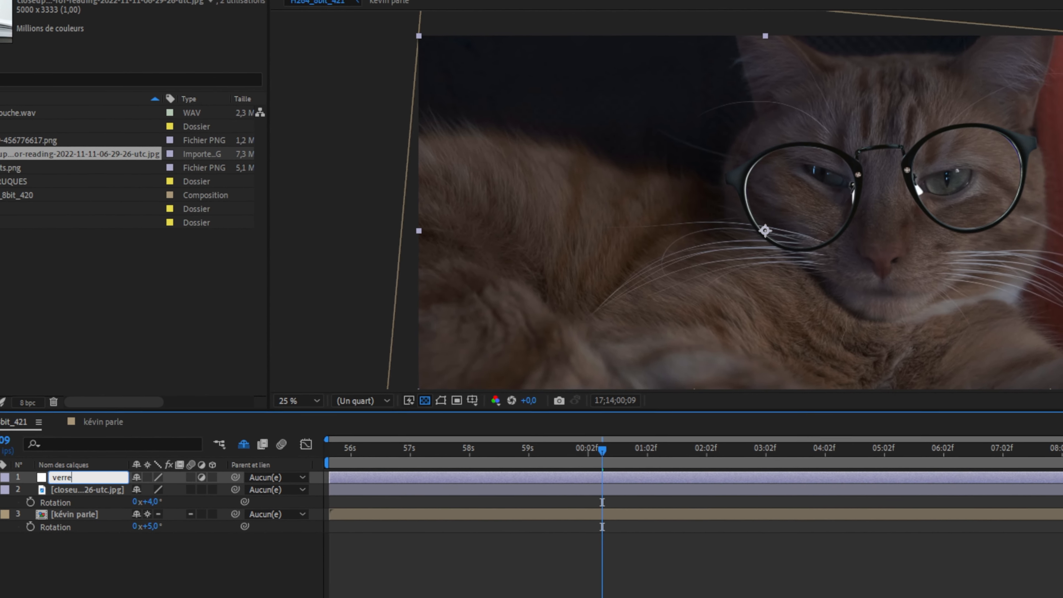
{"action": "key", "text": "Return"}
- In the kévin parle composition, parent verre droit to the glasses image layer and rename that image layer lunettes
{"action": "left_click", "coordinate": [78, 559]}
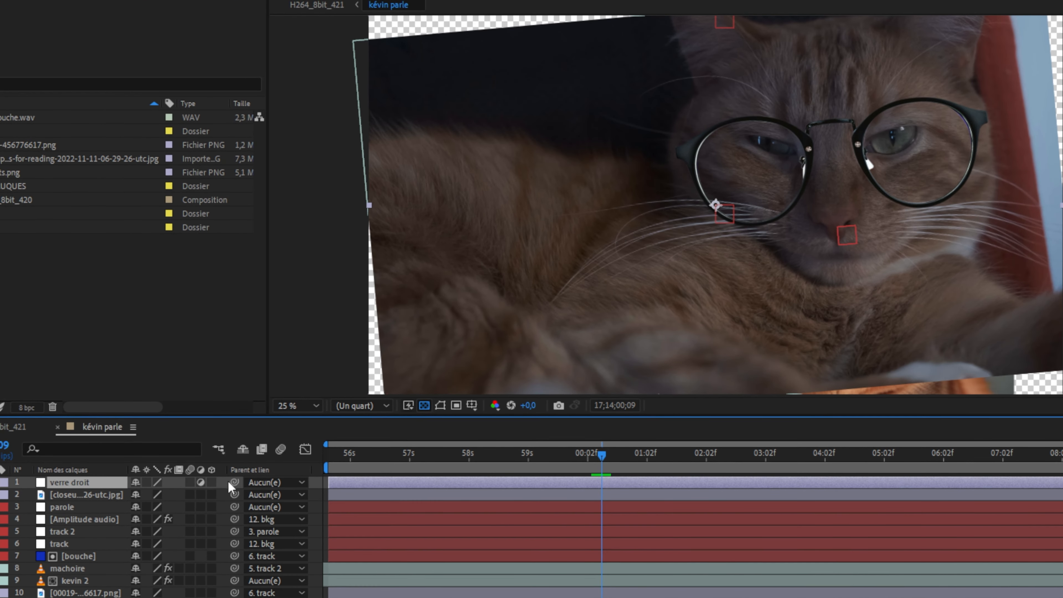
{"action": "left_click_drag", "start_coordinate": [233, 483], "coordinate": [91, 496]}
{"action": "left_click", "coordinate": [92, 495]}
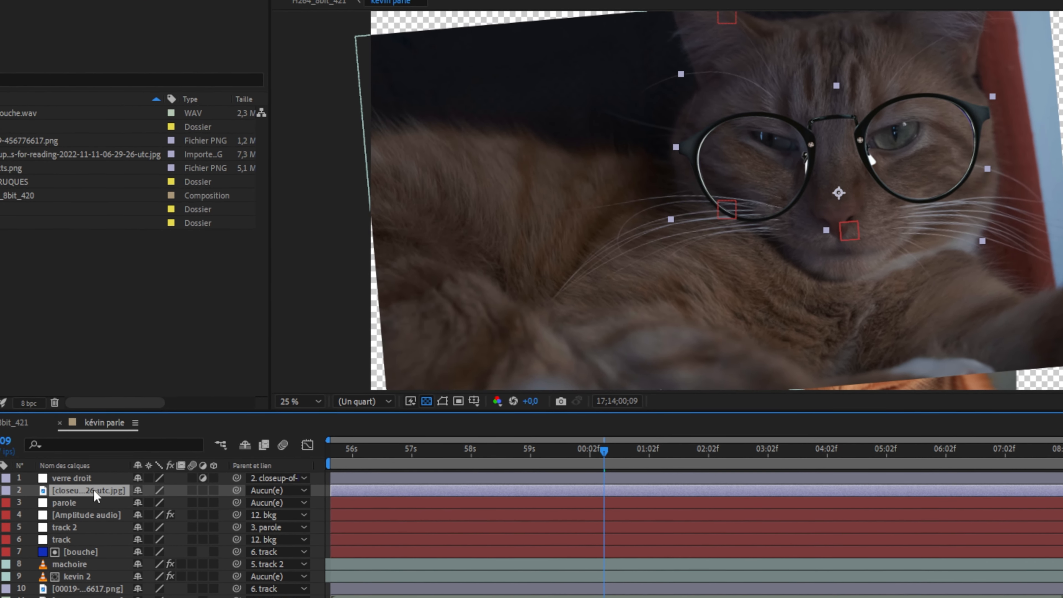
{"action": "key", "text": "Return"}
{"action": "type", "text": "lunettes"}
{"action": "key", "text": "Return"}
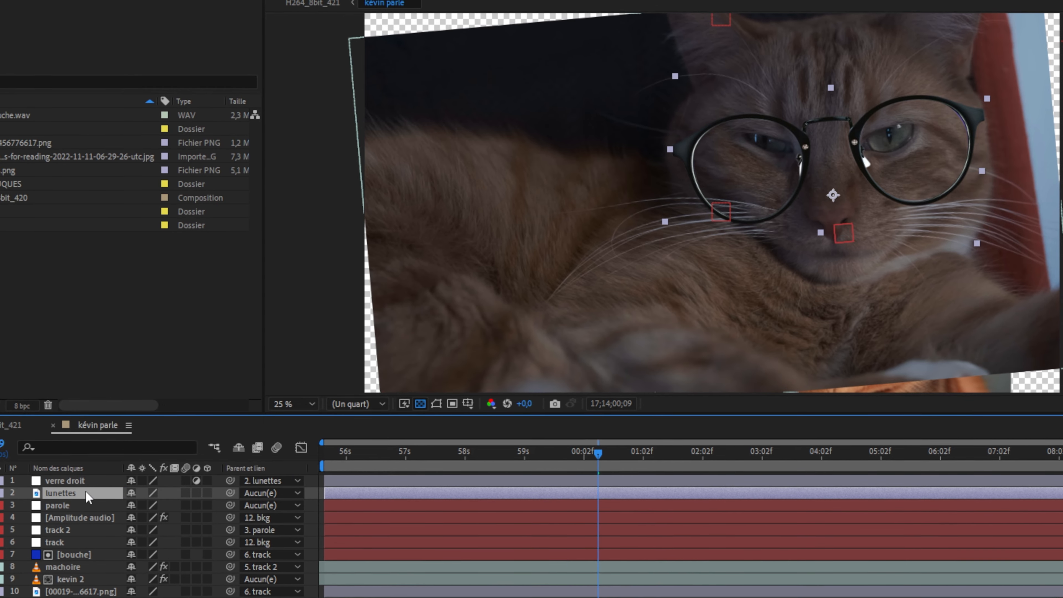
- Parent the lunettes layer to the track null and scrub the timeline to check how the glasses follow the face
{"action": "left_click_drag", "start_coordinate": [239, 491], "coordinate": [79, 541]}
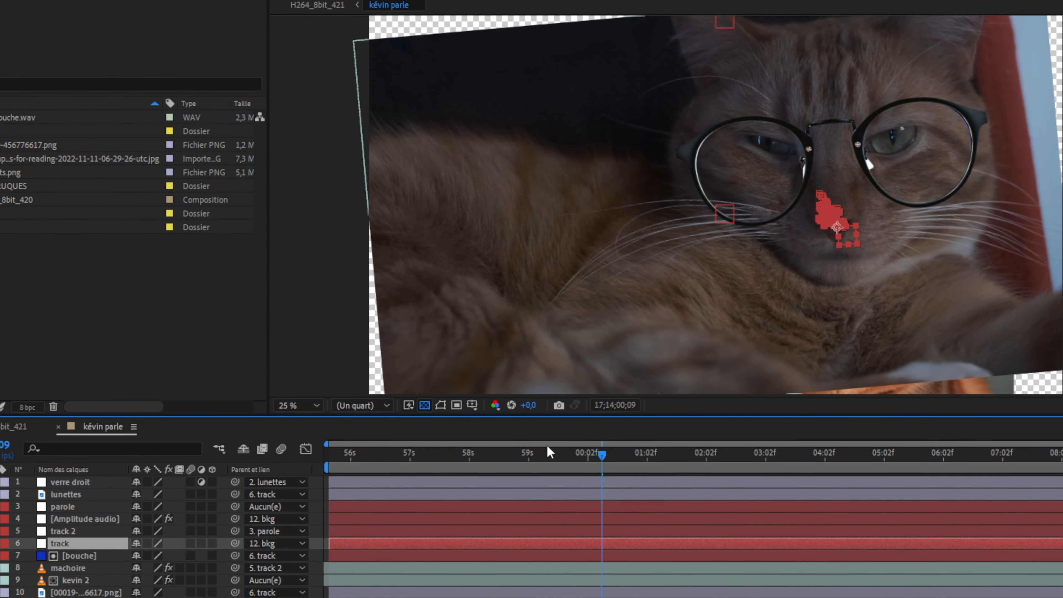
{"action": "left_click_drag", "start_coordinate": [598, 454], "coordinate": [524, 442]}
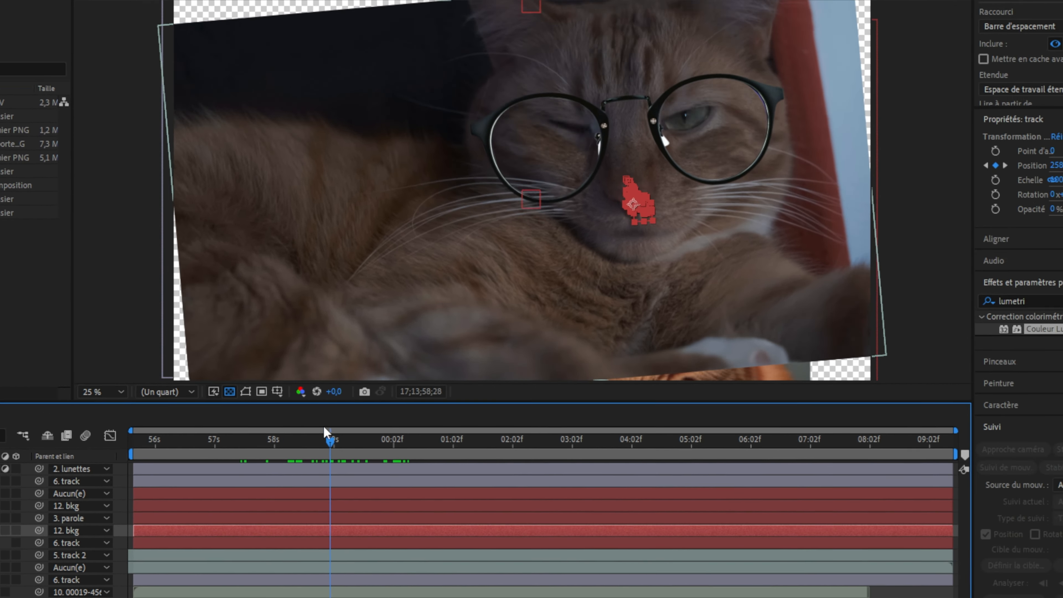
{"action": "left_click_drag", "start_coordinate": [325, 432], "coordinate": [281, 433]}
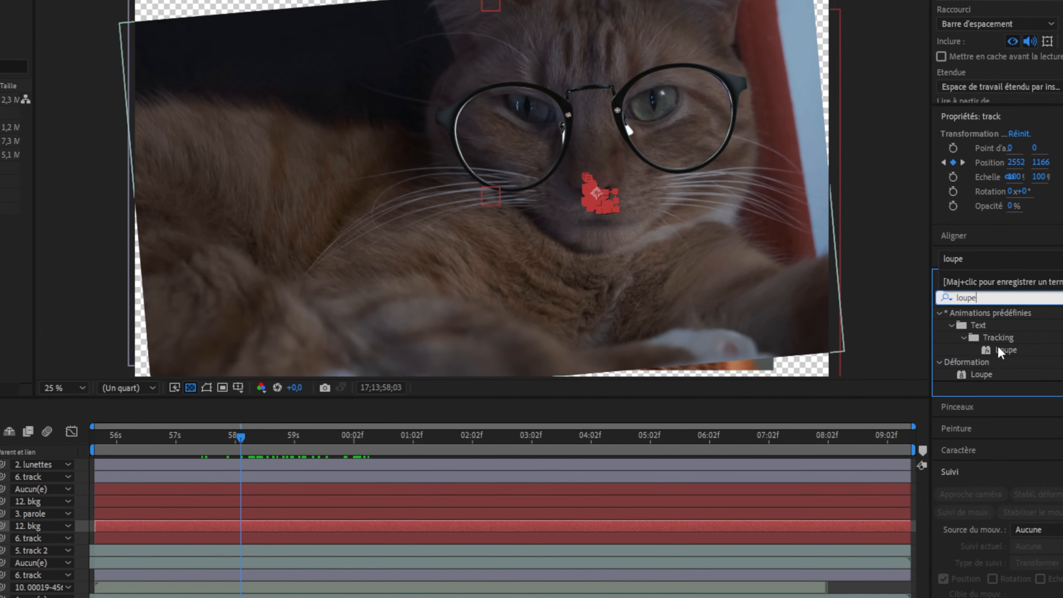
- Apply the Loupe effect to verre droit, centre it at 3000, 708 over the right-hand lens, and set its size to 402
{"action": "left_click_drag", "start_coordinate": [992, 373], "coordinate": [151, 521]}
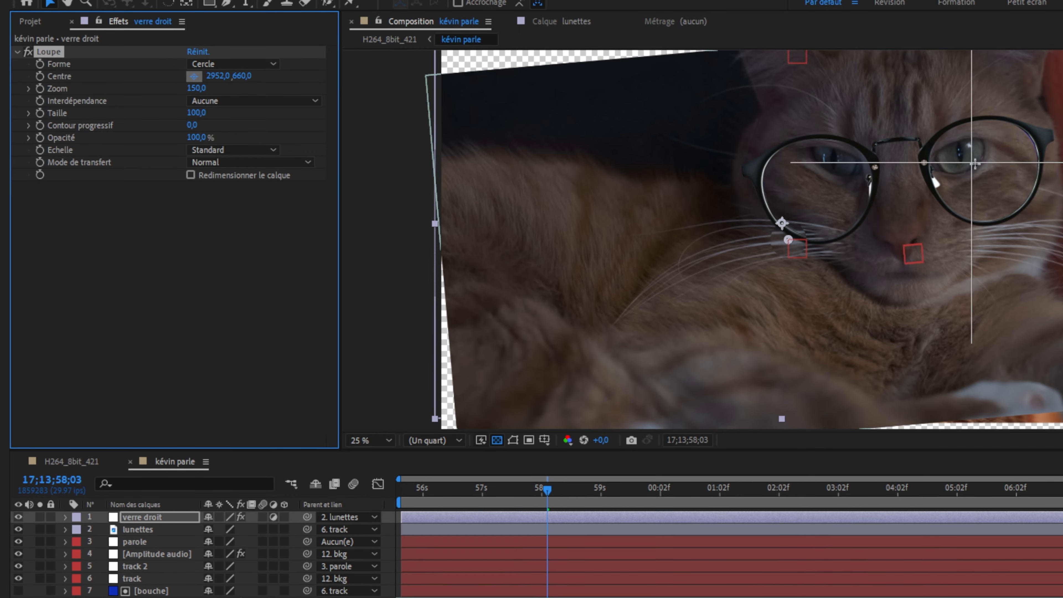
{"action": "left_click", "coordinate": [980, 167]}
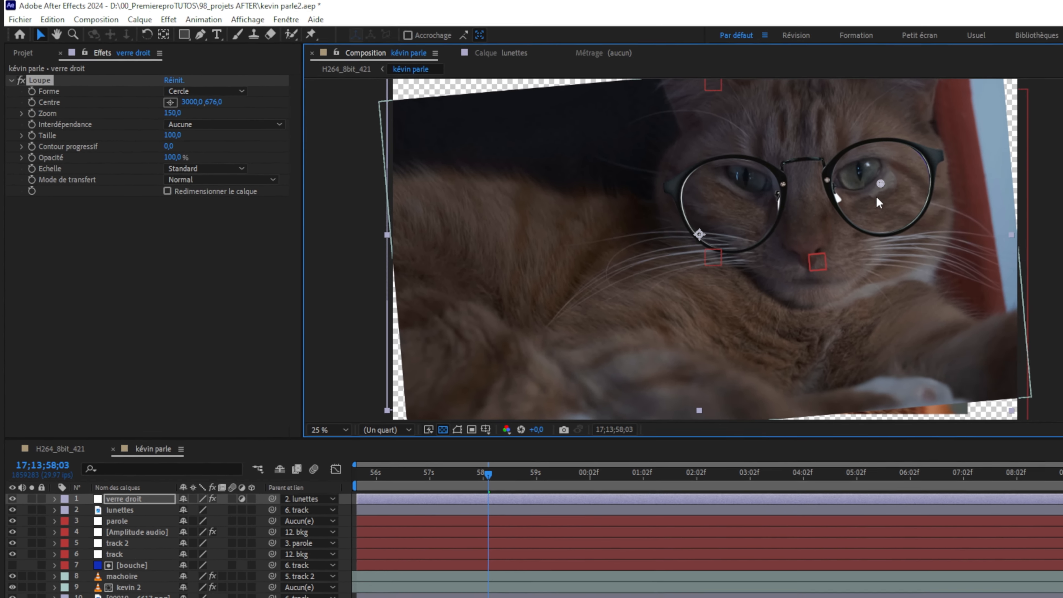
{"action": "left_click_drag", "start_coordinate": [881, 184], "coordinate": [880, 190]}
{"action": "left_click_drag", "start_coordinate": [178, 137], "coordinate": [352, 157]}
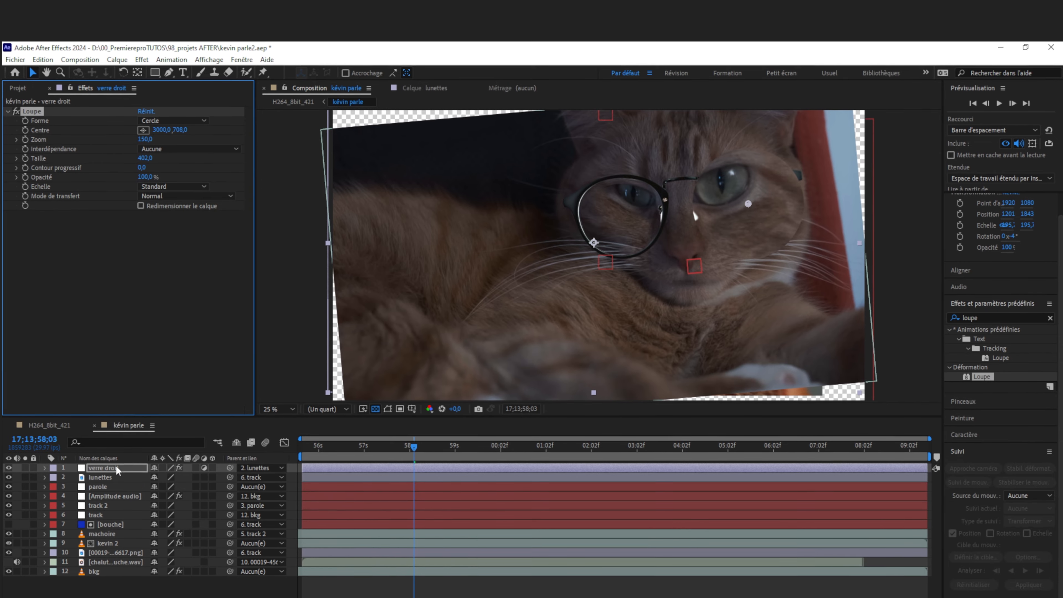
- Move verre droit below the lunettes layer and draw a closed pen mask along the rim of the right-hand lens
{"action": "left_click_drag", "start_coordinate": [116, 466], "coordinate": [114, 481]}
{"action": "scroll", "coordinate": [768, 189], "scroll_direction": "up", "scroll_amount": 2}
{"action": "left_click_drag", "start_coordinate": [768, 189], "coordinate": [401, 309]}
{"action": "left_click", "coordinate": [165, 71]}
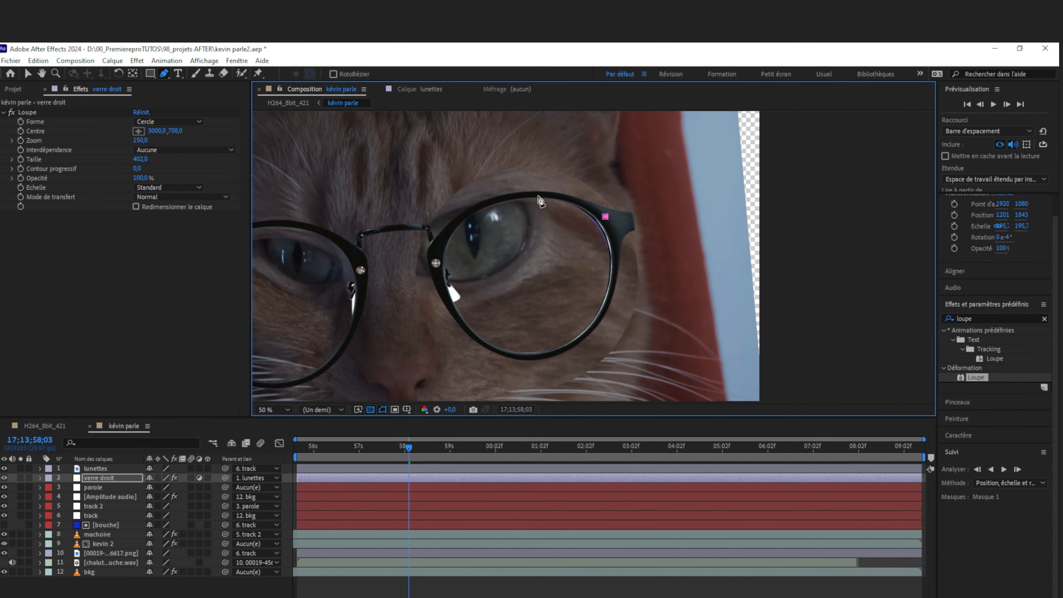
{"action": "left_click_drag", "start_coordinate": [527, 194], "coordinate": [494, 203]}
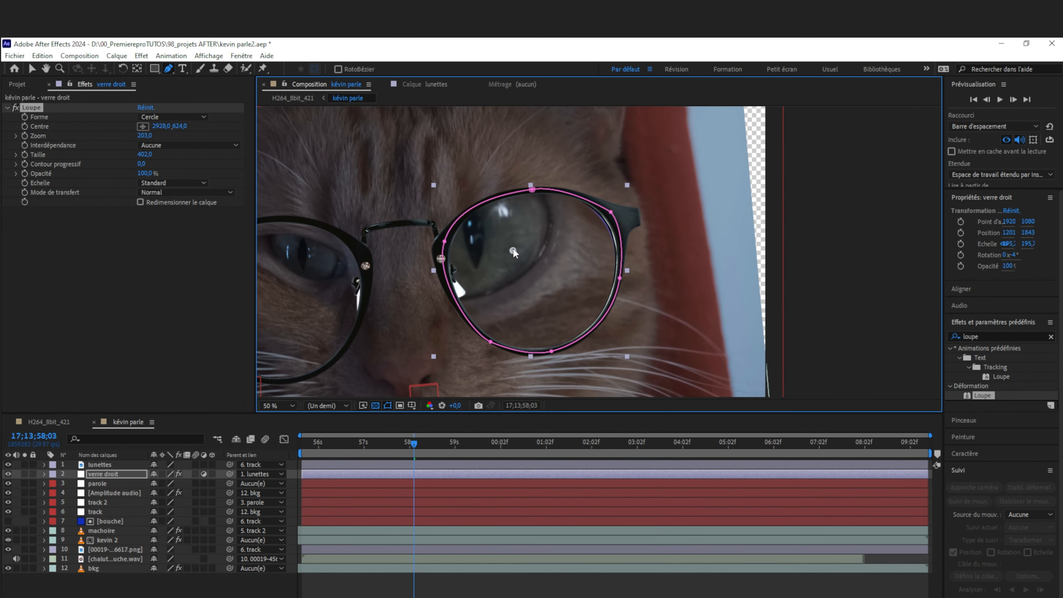
- Move verre droit's Loupe centre to 2794, 536 and set its size to 793 so the magnification fills the lens
{"action": "left_click_drag", "start_coordinate": [514, 252], "coordinate": [475, 226]}
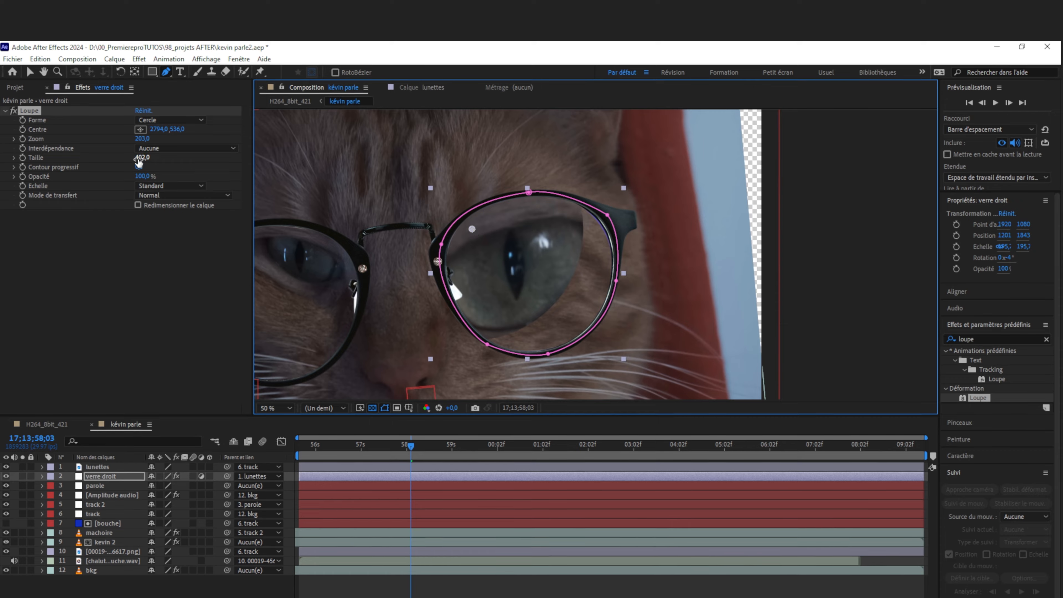
{"action": "left_click_drag", "start_coordinate": [141, 158], "coordinate": [630, 323]}
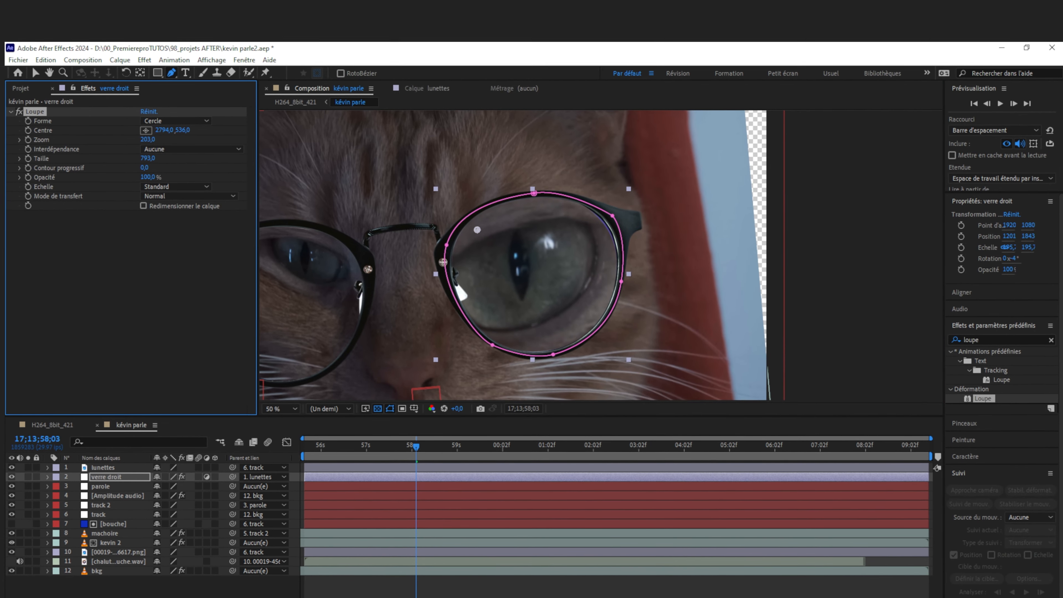
{"action": "left_click", "coordinate": [557, 588]}
{"action": "scroll", "coordinate": [561, 322], "scroll_direction": "down", "scroll_amount": 2}
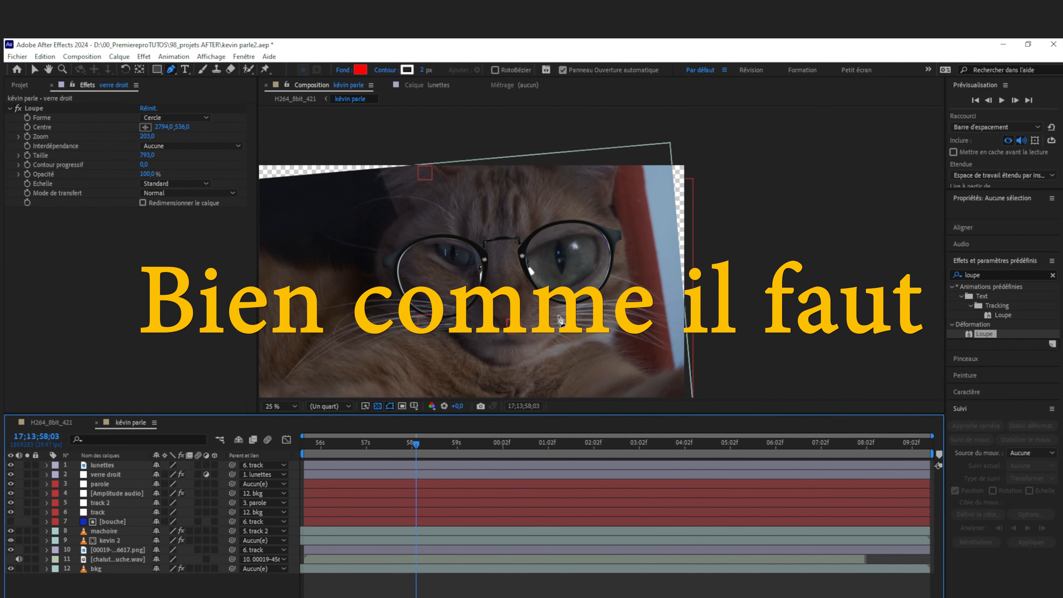
- Duplicate the verre droit layer, rename the copy verre gauche, and delete the copy's mask
{"action": "left_click", "coordinate": [106, 474]}
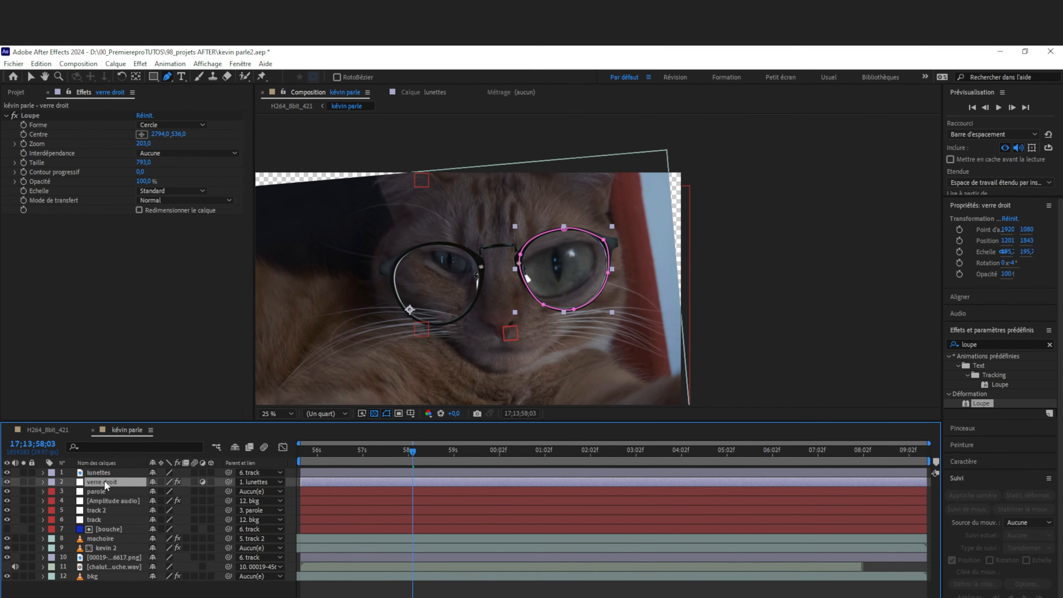
{"action": "key", "text": "ctrl+d"}
{"action": "key", "text": "Return"}
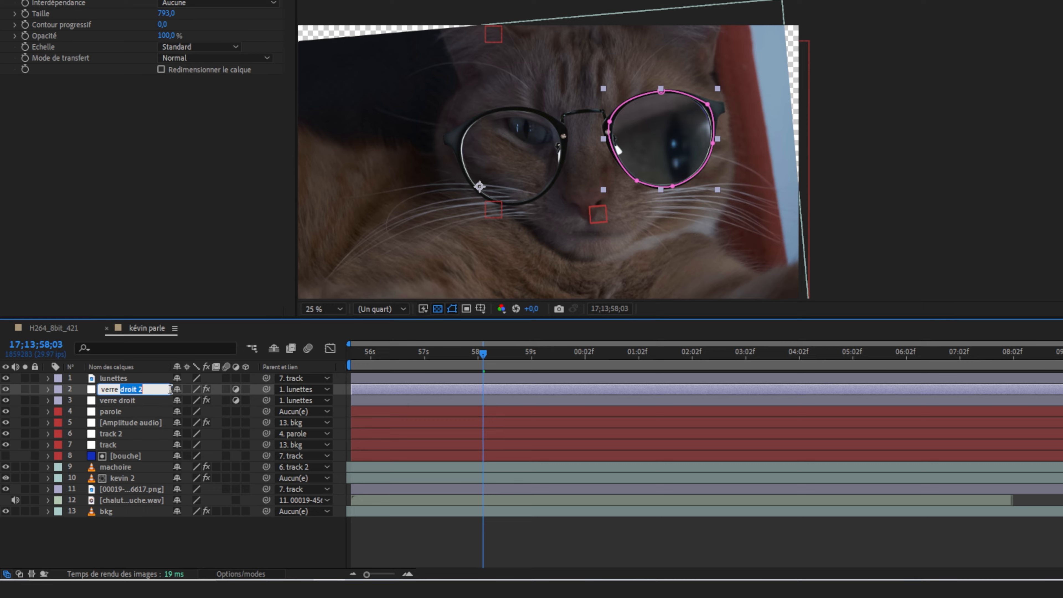
{"action": "type", "text": "gauche"}
{"action": "key", "text": "Return"}
{"action": "double_click", "coordinate": [612, 121]}
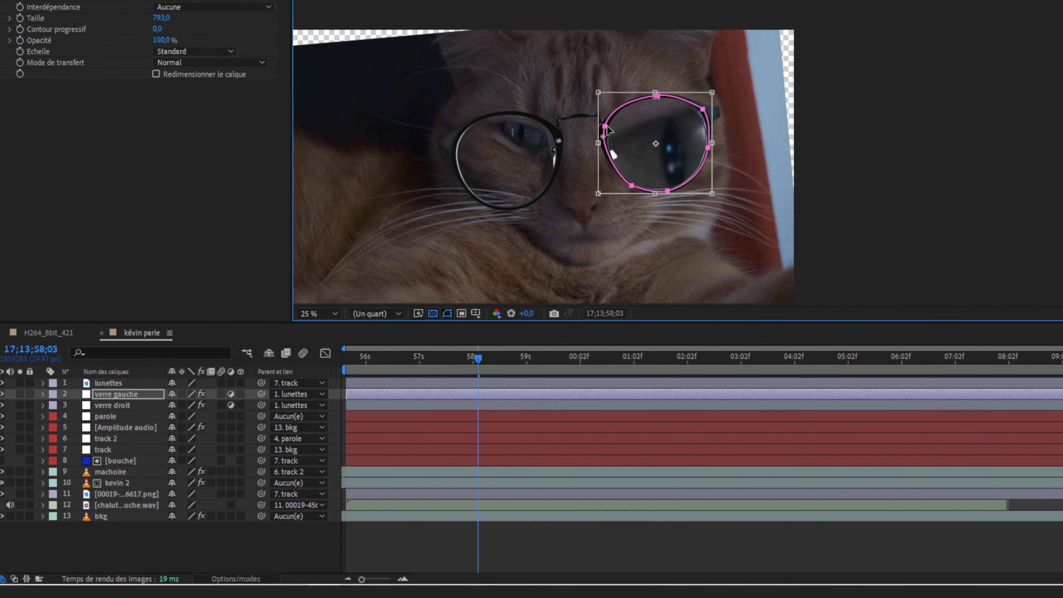
{"action": "key", "text": "Delete"}
- Move verre gauche's Loupe centre to 2268, 536 over the left-hand lens and draw a pen mask along that lens's rim
{"action": "left_click", "coordinate": [156, 1]}
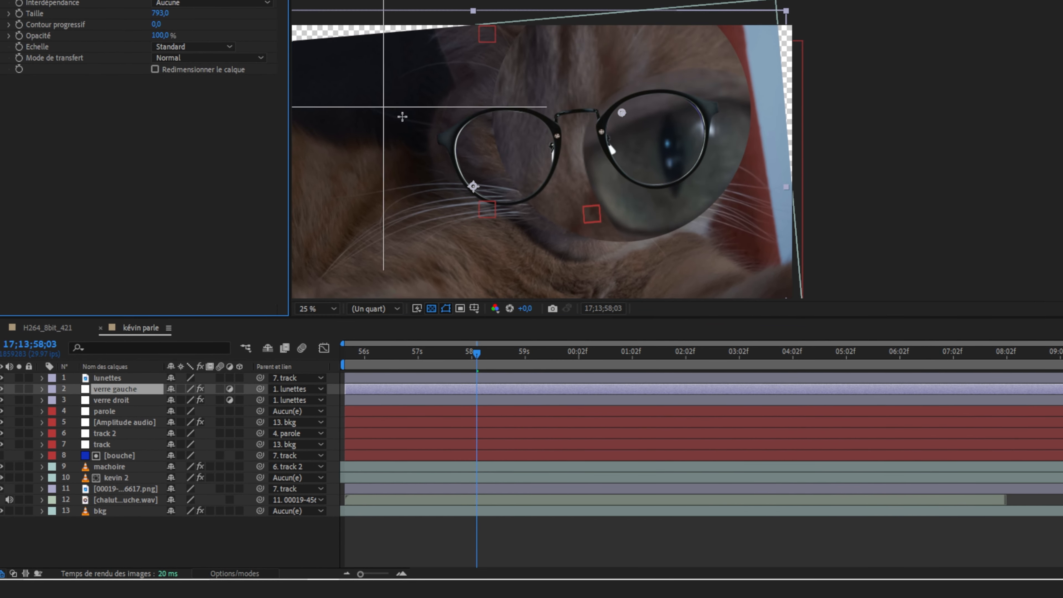
{"action": "left_click", "coordinate": [516, 157]}
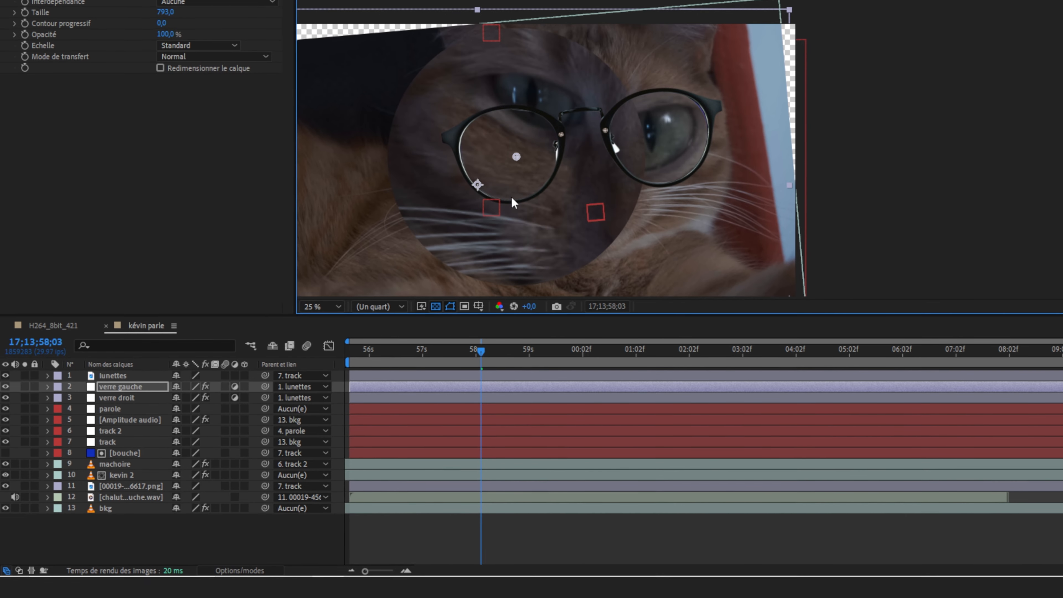
{"action": "left_click_drag", "start_coordinate": [515, 166], "coordinate": [538, 116]}
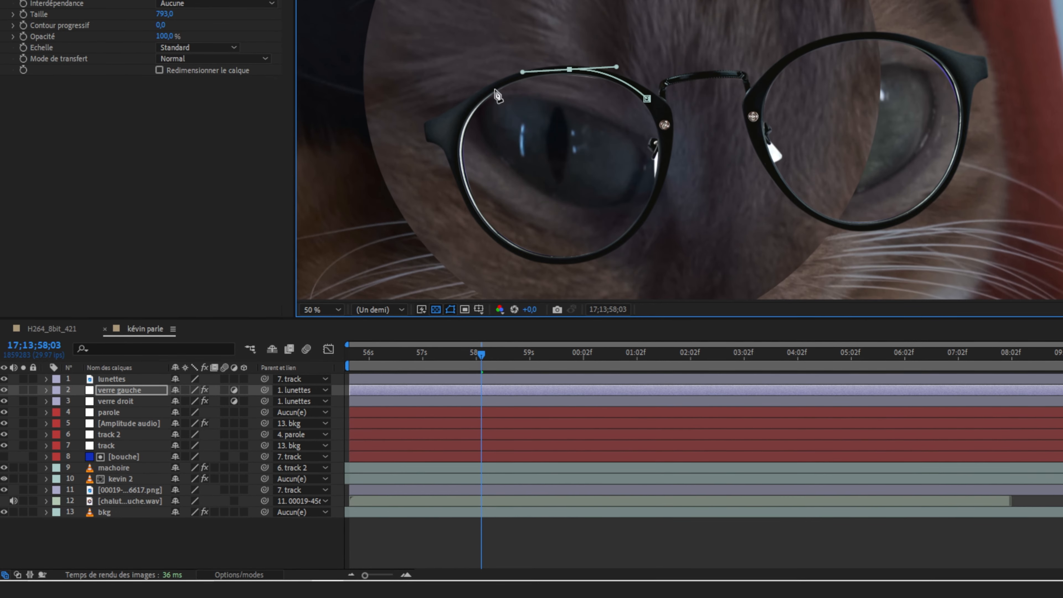
{"action": "left_click_drag", "start_coordinate": [492, 234], "coordinate": [517, 250]}
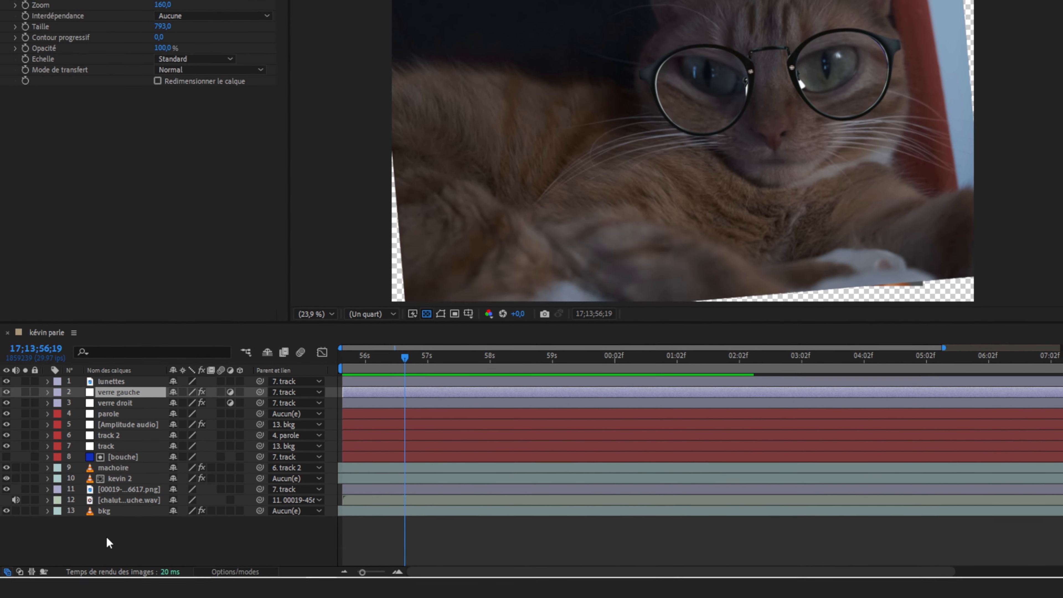
- Precompose all the layers of the kévin parle composition into a new composition named kevin parle master
{"action": "left_click", "coordinate": [106, 536]}
{"action": "key", "text": "ctrl+a"}
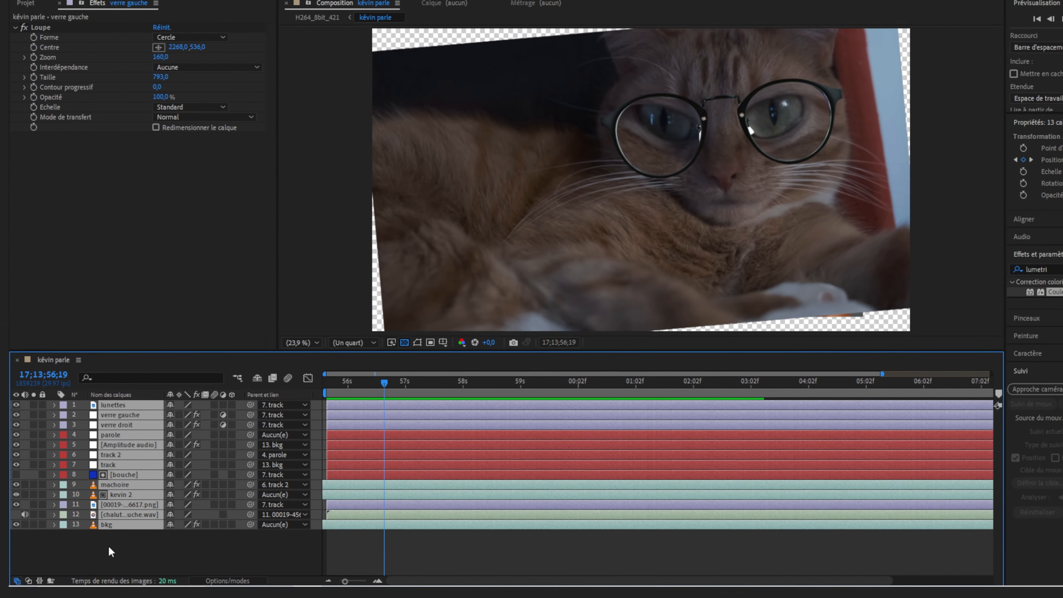
{"action": "left_click", "coordinate": [130, 2]}
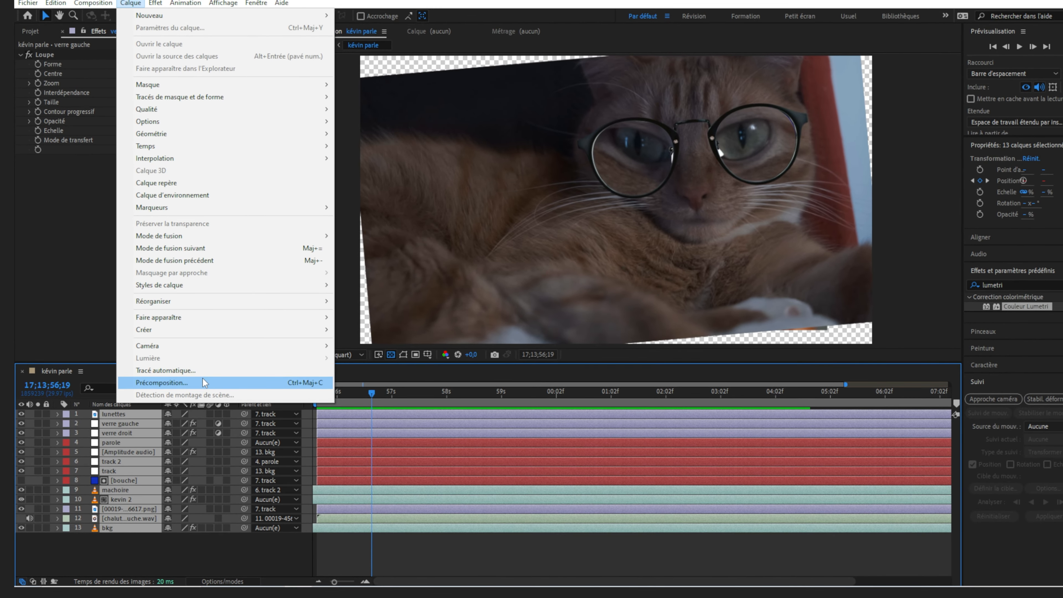
{"action": "left_click", "coordinate": [203, 380]}
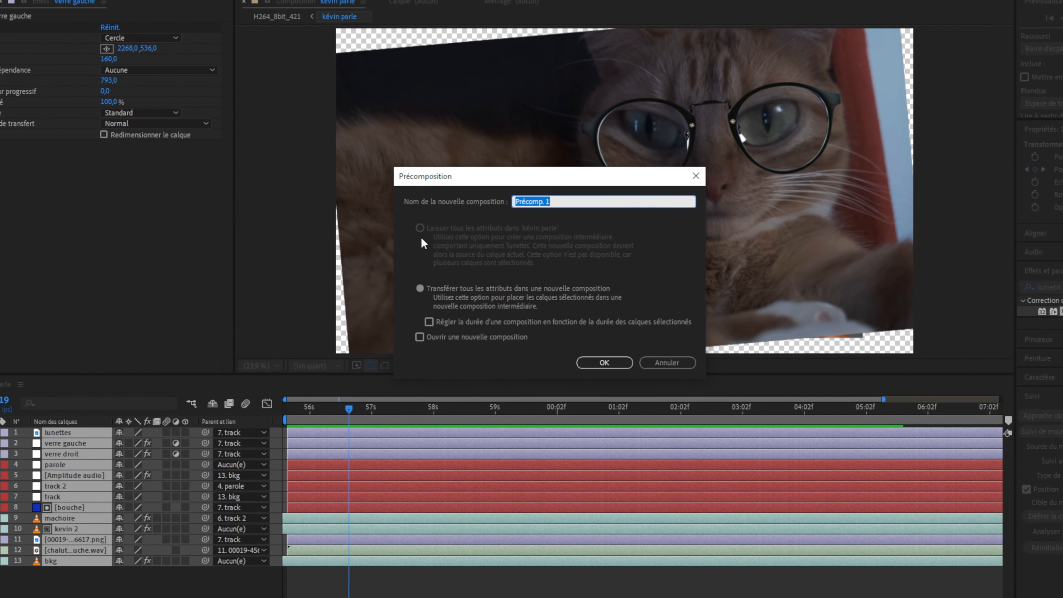
{"action": "type", "text": "kevin parle mas"}
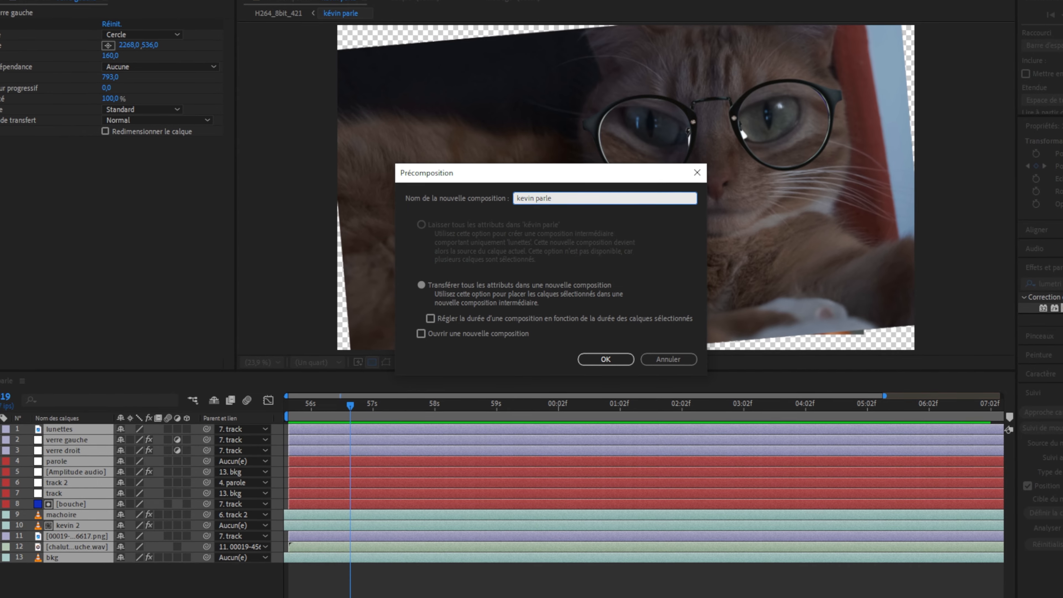
{"action": "type", "text": "ter"}
{"action": "key", "text": "Return"}
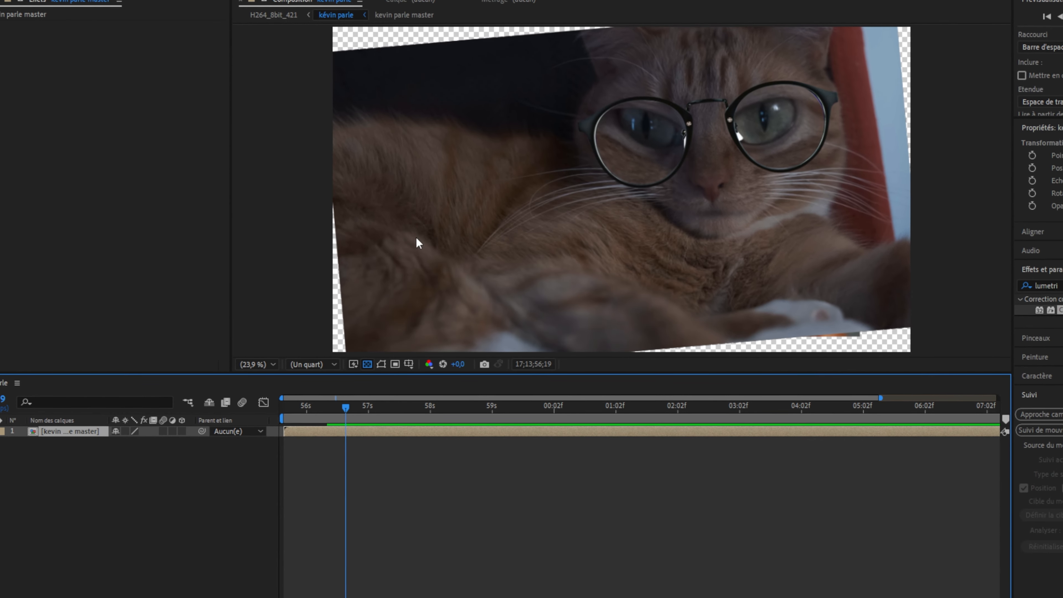
{"action": "key", "text": "r"}
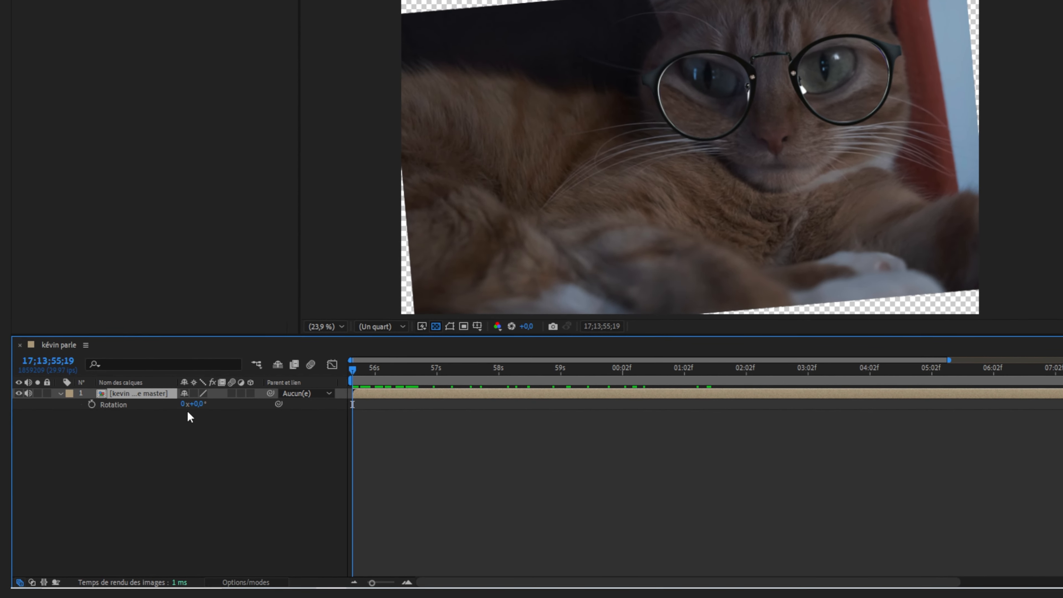
{"action": "type", "text": "5"}
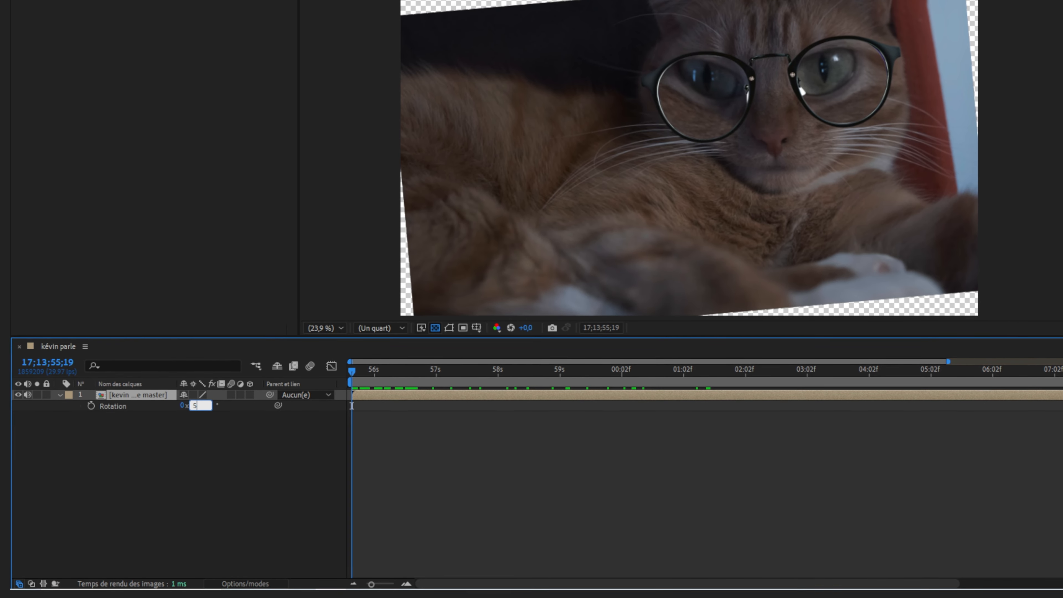
{"action": "key", "text": "Return"}
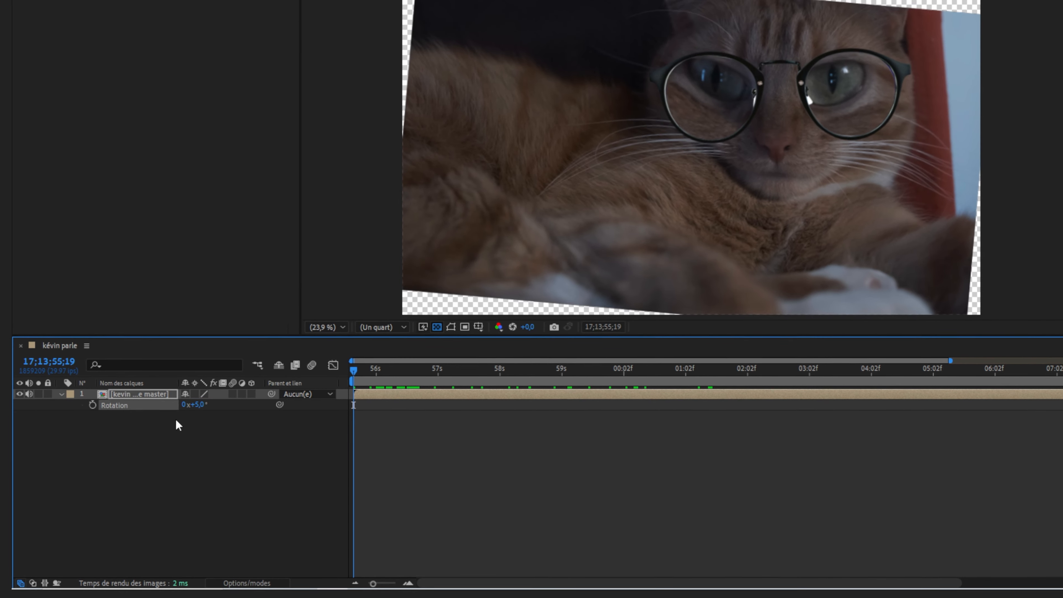
{"action": "left_click", "coordinate": [199, 396]}
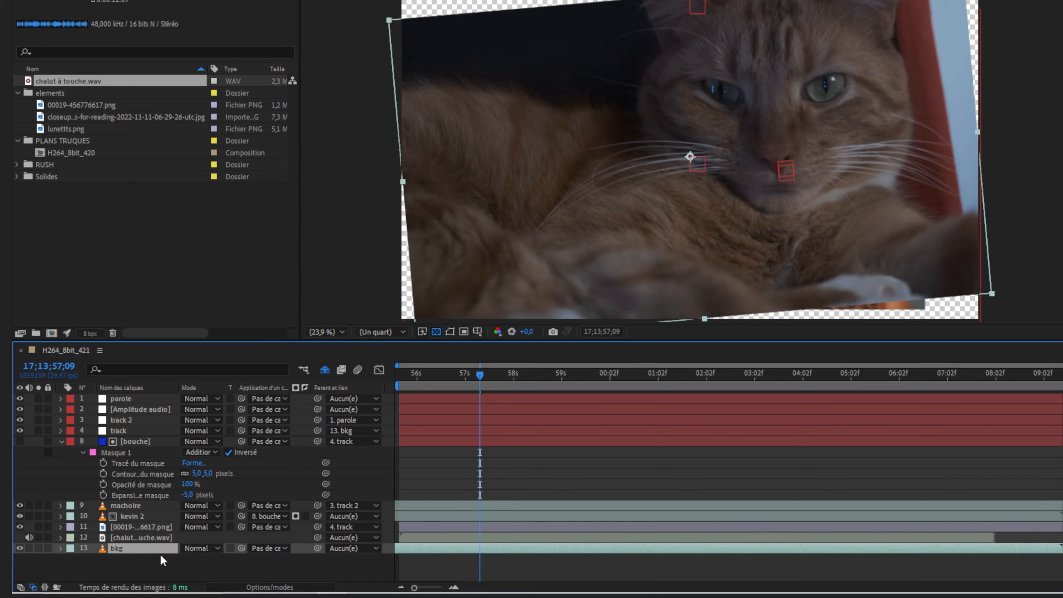
{"action": "left_click", "coordinate": [160, 556]}
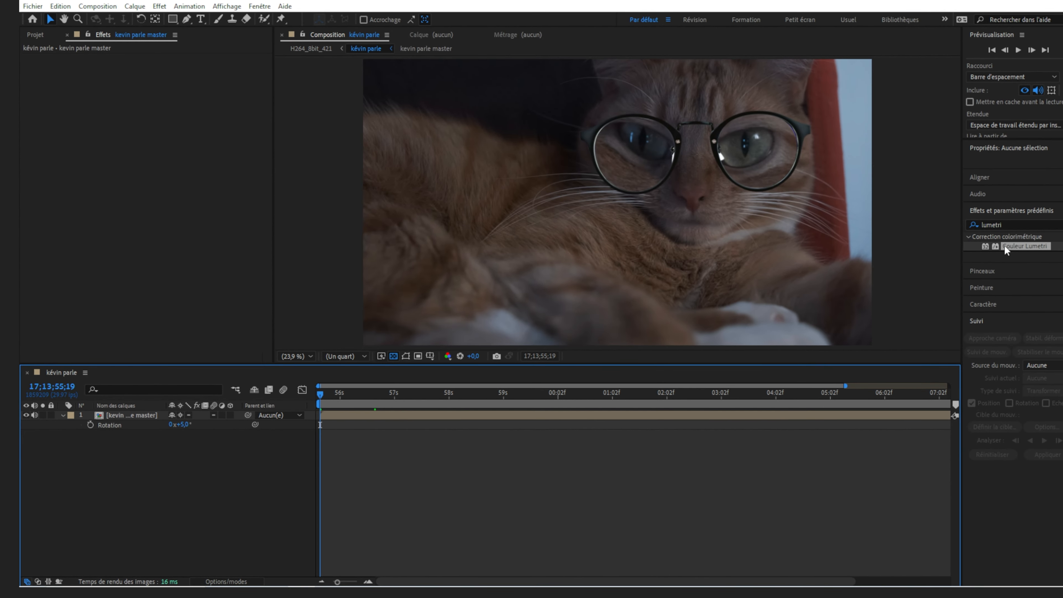
- Apply Couleur Lumetri to the kevin parle master layer with exposure 2,0, saturation 120 and increased contrast
{"action": "left_click_drag", "start_coordinate": [1005, 245], "coordinate": [36, 71]}
{"action": "left_click", "coordinate": [34, 67]}
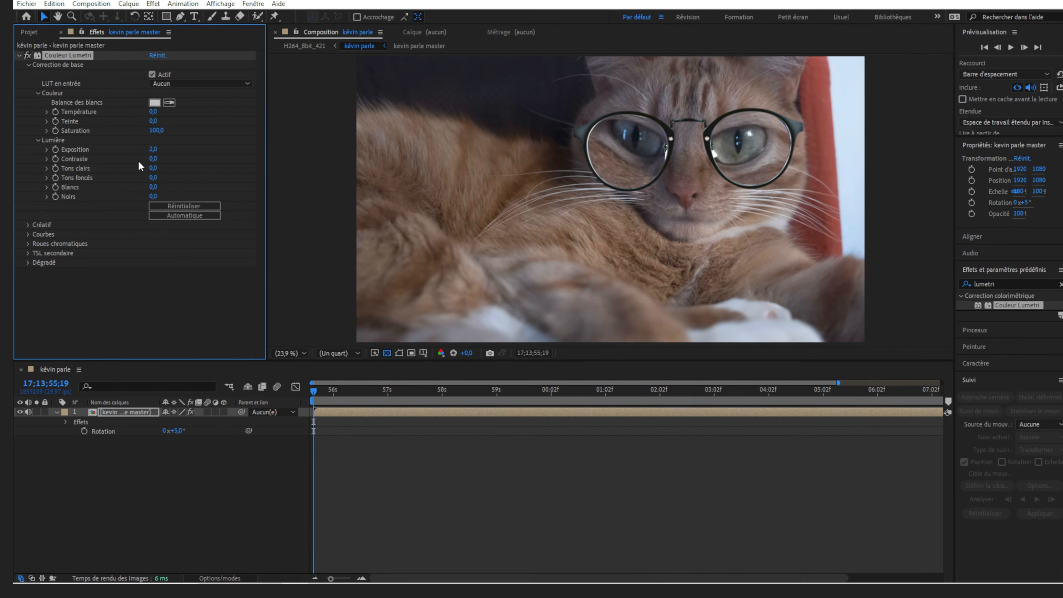
{"action": "left_click", "coordinate": [162, 133]}
{"action": "type", "text": "120"}
{"action": "key", "text": "Return"}
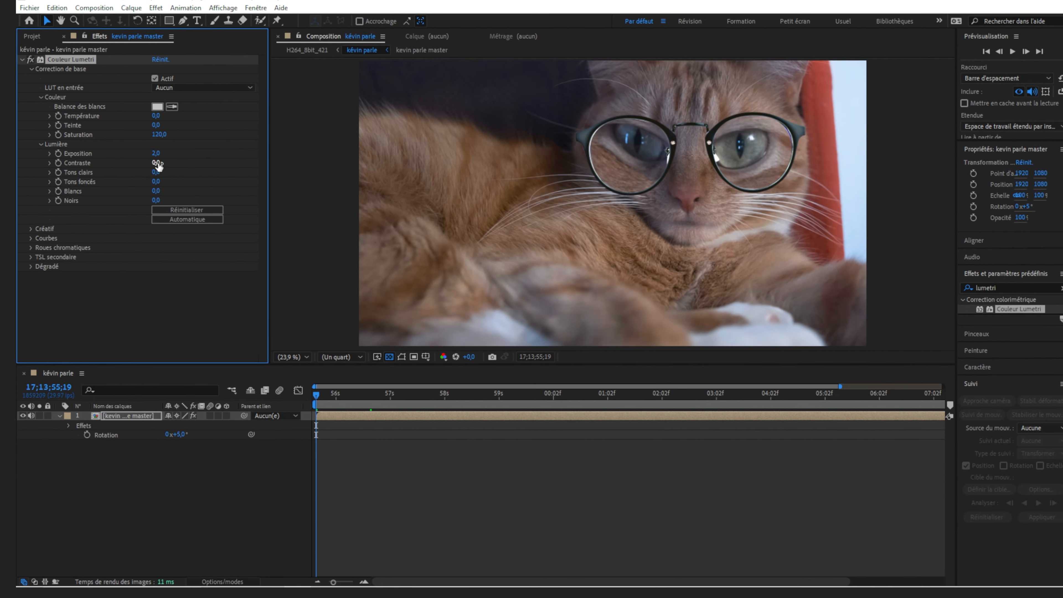
{"action": "left_click_drag", "start_coordinate": [157, 163], "coordinate": [185, 164]}
- In the kevin parle master composition, examine the wav layer's audio-to-keyframes command, the Amplitude audio layer and the expression on parole's Y Position
{"action": "left_click", "coordinate": [162, 400]}
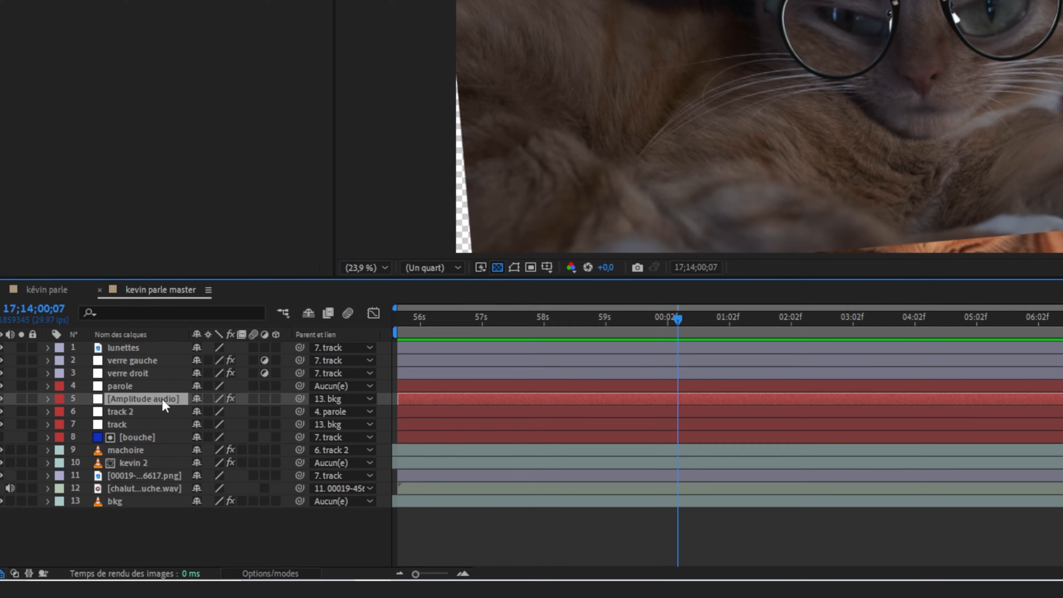
{"action": "left_click", "coordinate": [140, 517]}
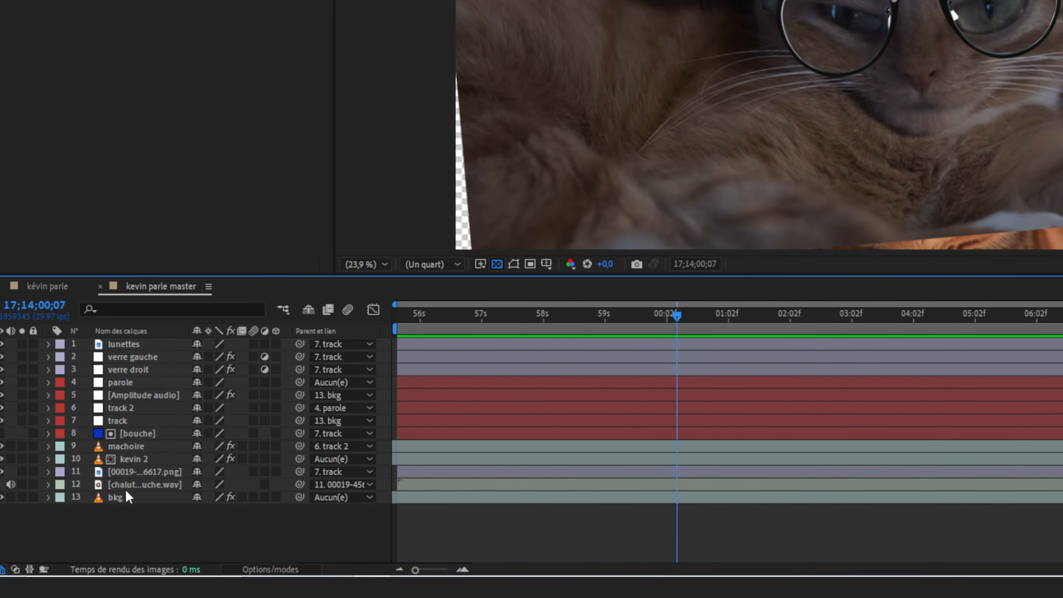
{"action": "right_click", "coordinate": [130, 486]}
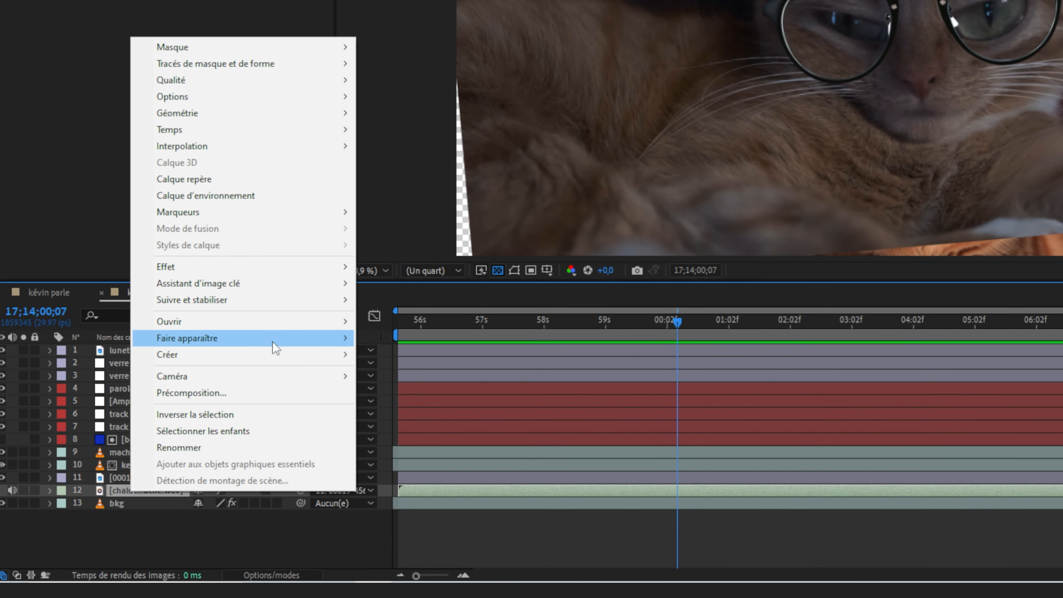
{"action": "mouse_move", "coordinate": [321, 287]}
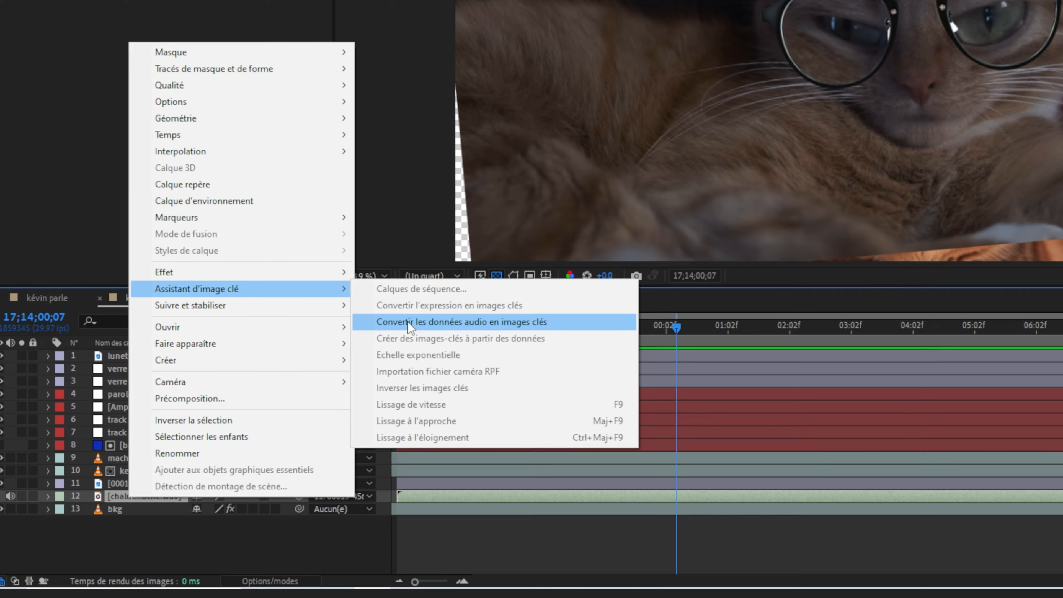
{"action": "left_click", "coordinate": [309, 534]}
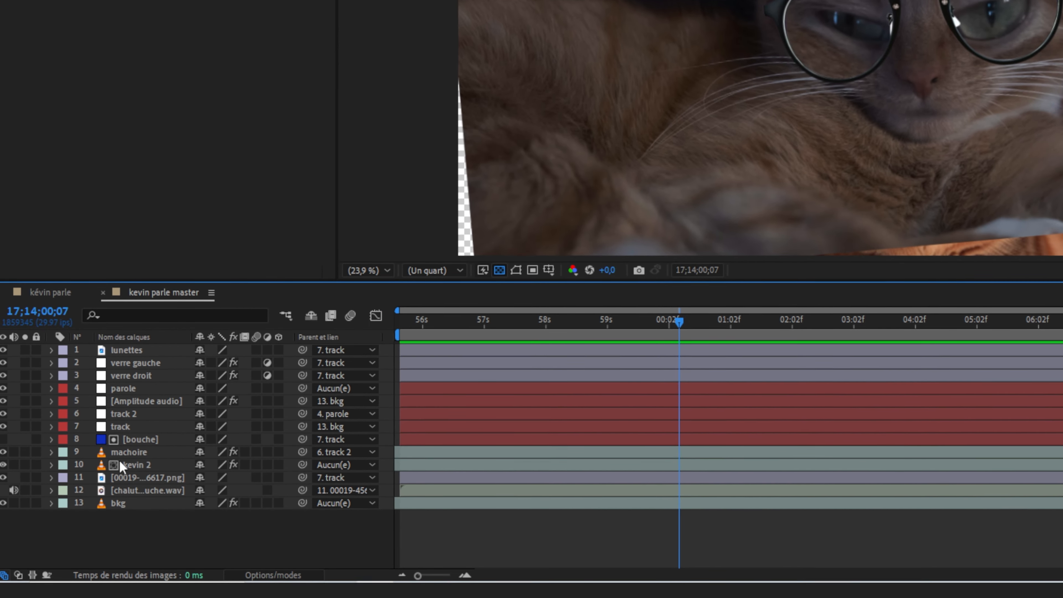
{"action": "left_click", "coordinate": [126, 389]}
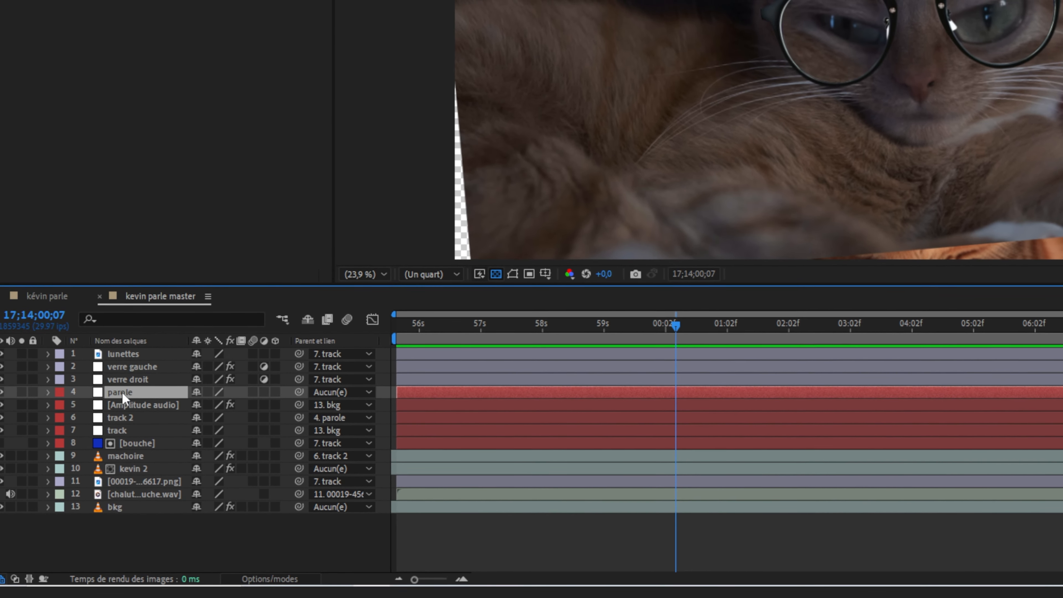
{"action": "key", "text": "p"}
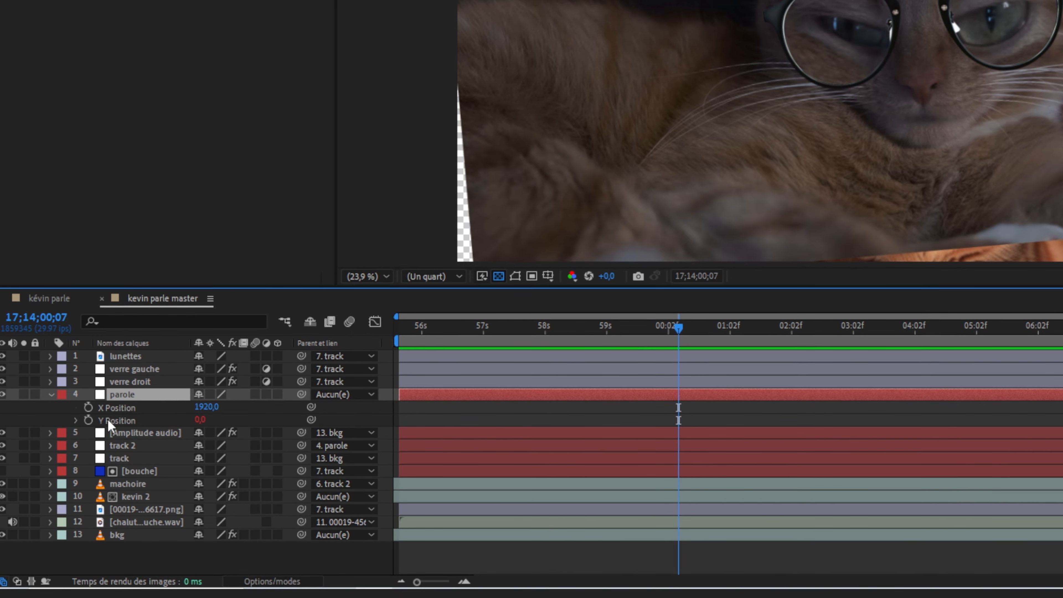
{"action": "left_click", "coordinate": [198, 419]}
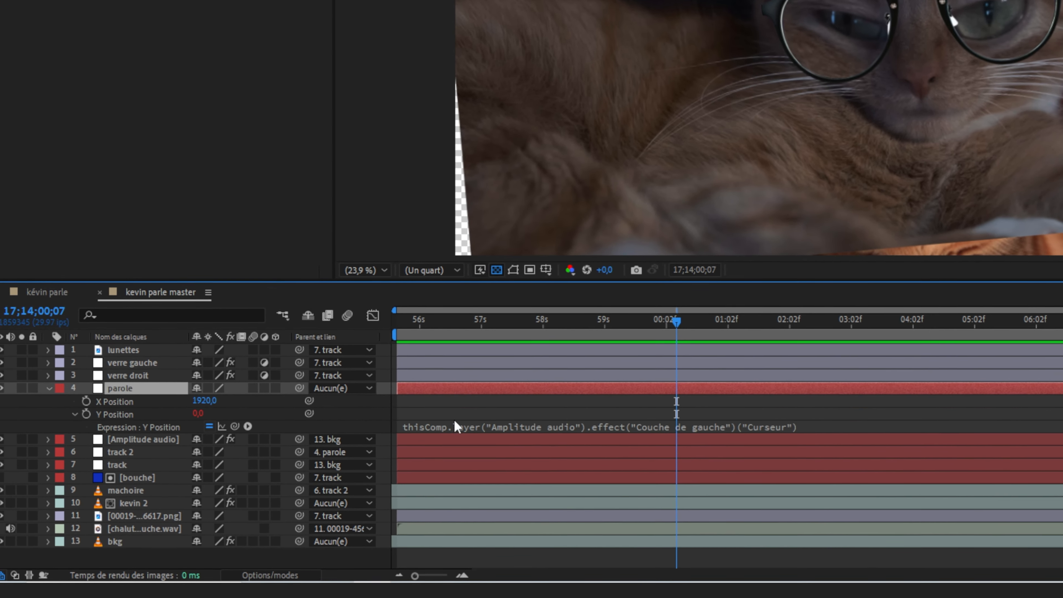
{"action": "left_click", "coordinate": [144, 438]}
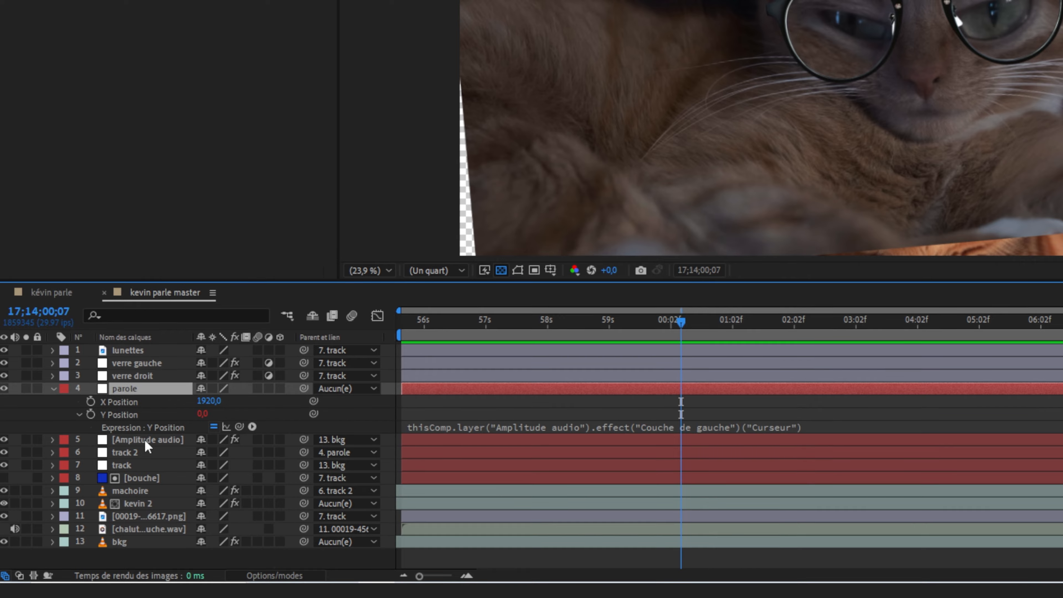
{"action": "key", "text": "e"}
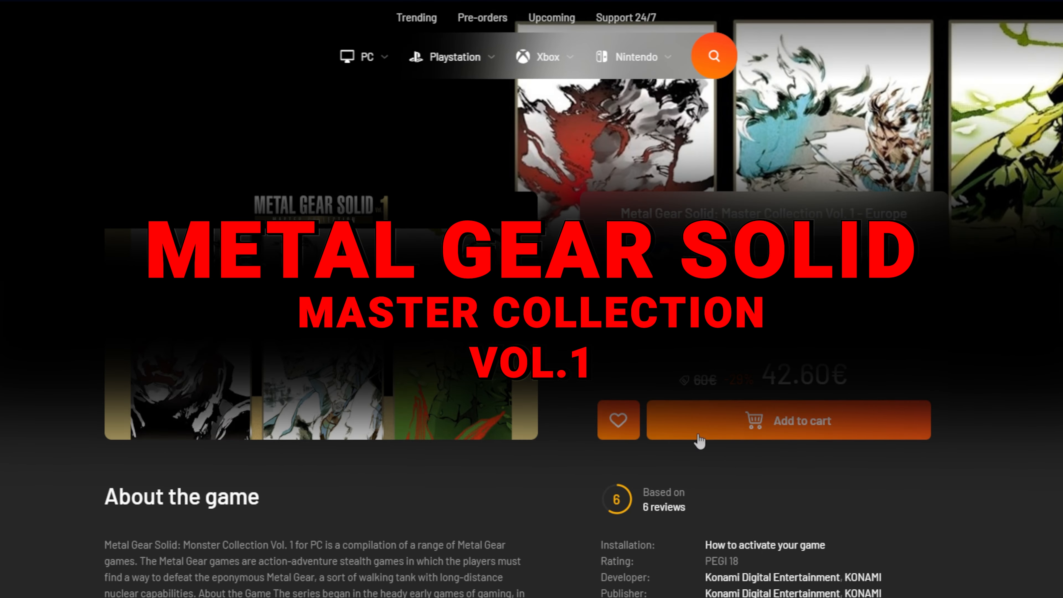
- Switch to the game store's web page and add Metal Gear Solid: Master Collection Vol. 1 to the cart
{"action": "left_click", "coordinate": [804, 422]}
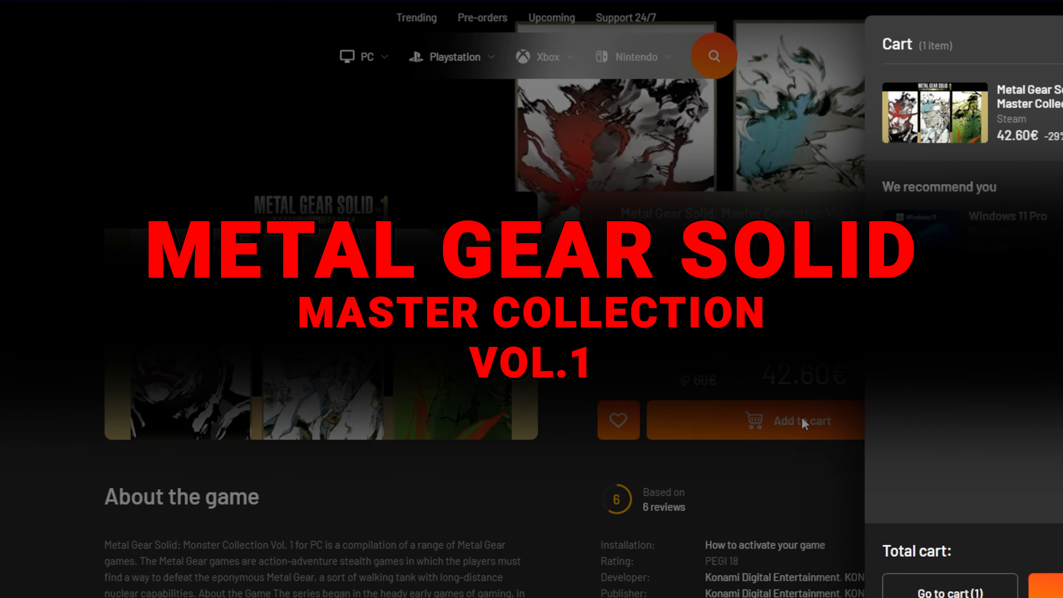